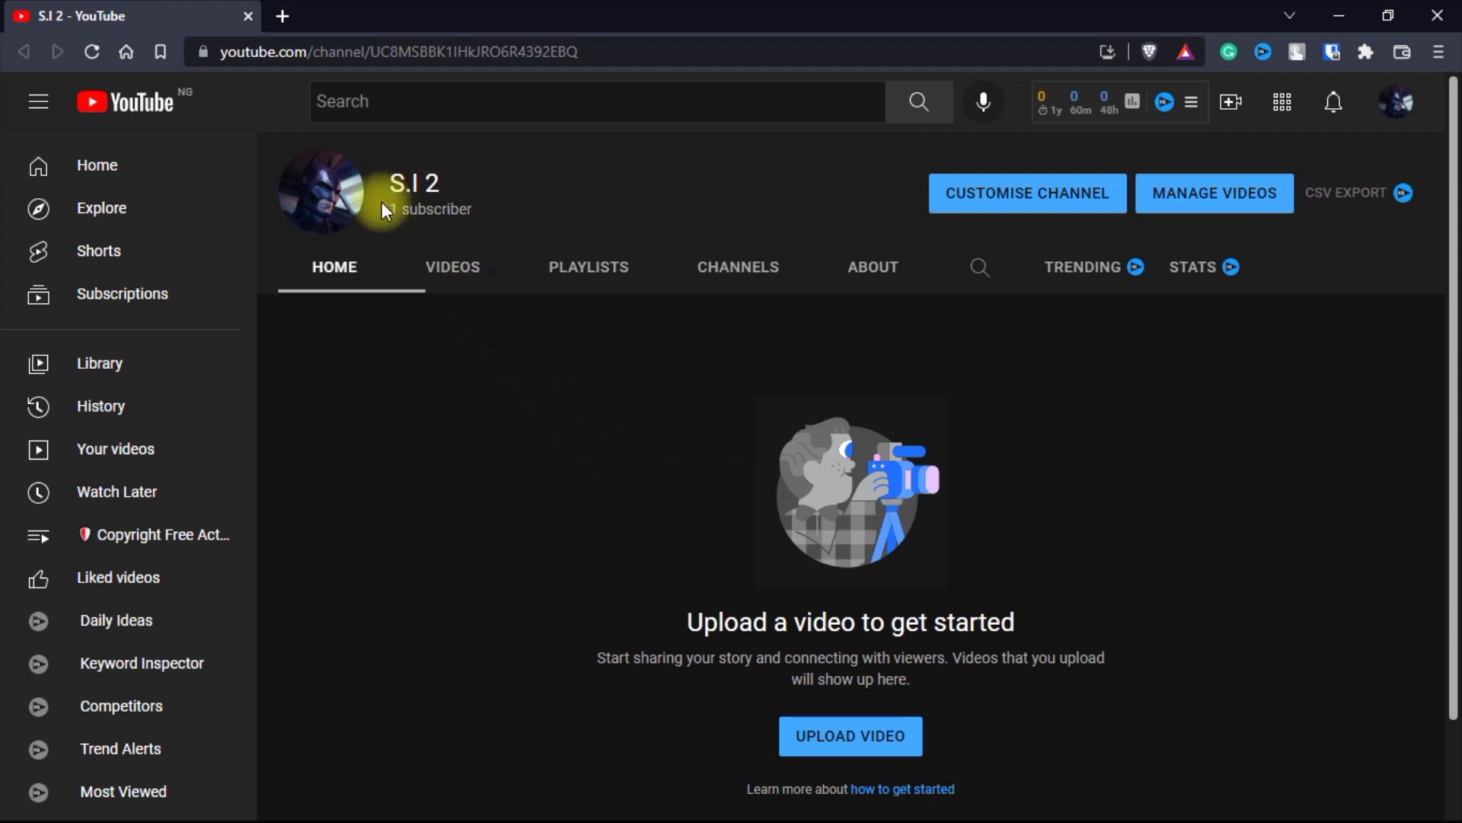
- Highlight the channel's subscriber count, then open the S.I 2 dashboard in YouTube Studio
{"action": "left_click_drag", "start_coordinate": [381, 204], "coordinate": [493, 209]}
{"action": "left_click", "coordinate": [477, 468]}
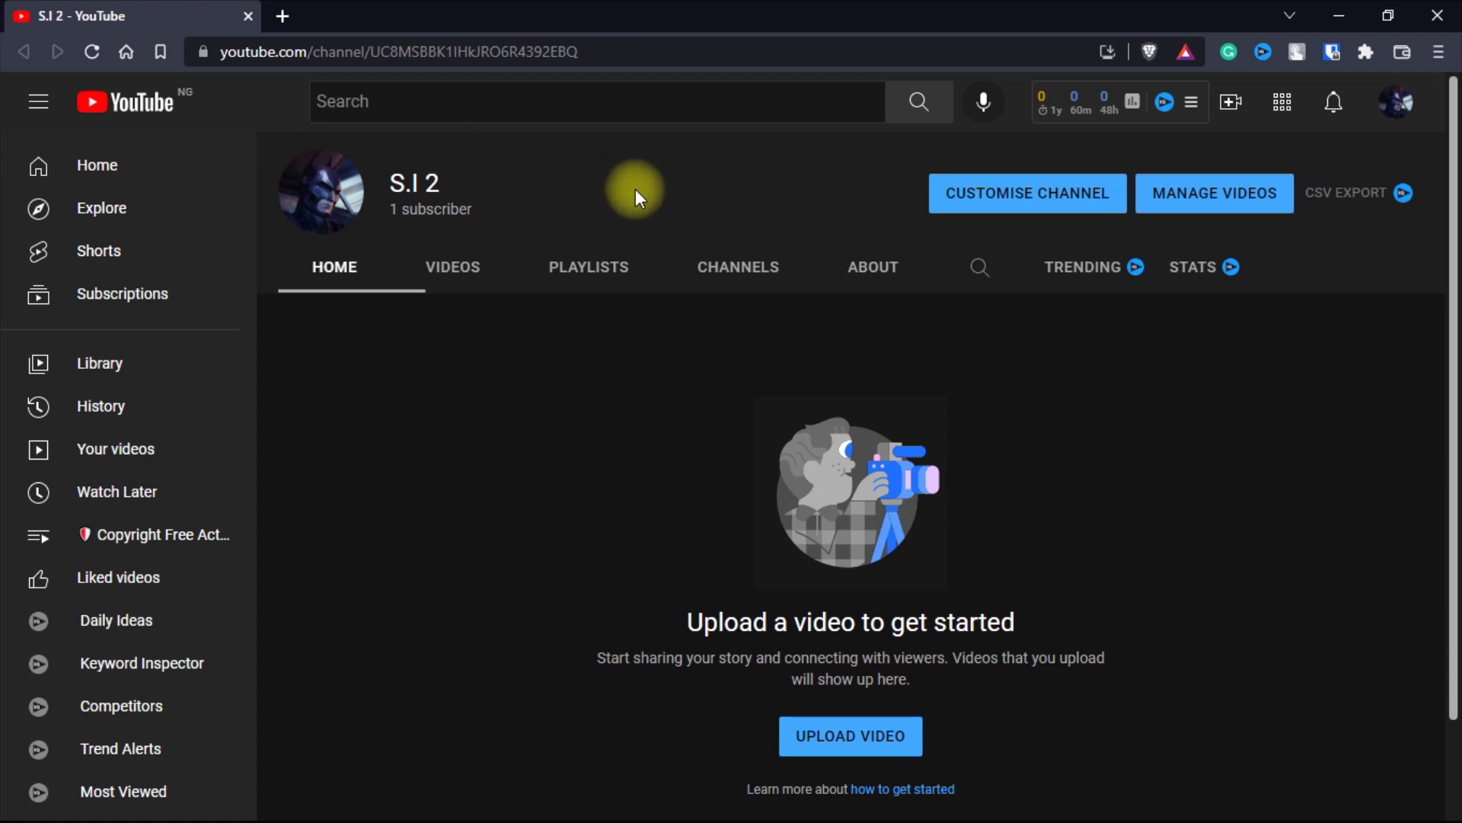
{"action": "left_click", "coordinate": [1395, 106]}
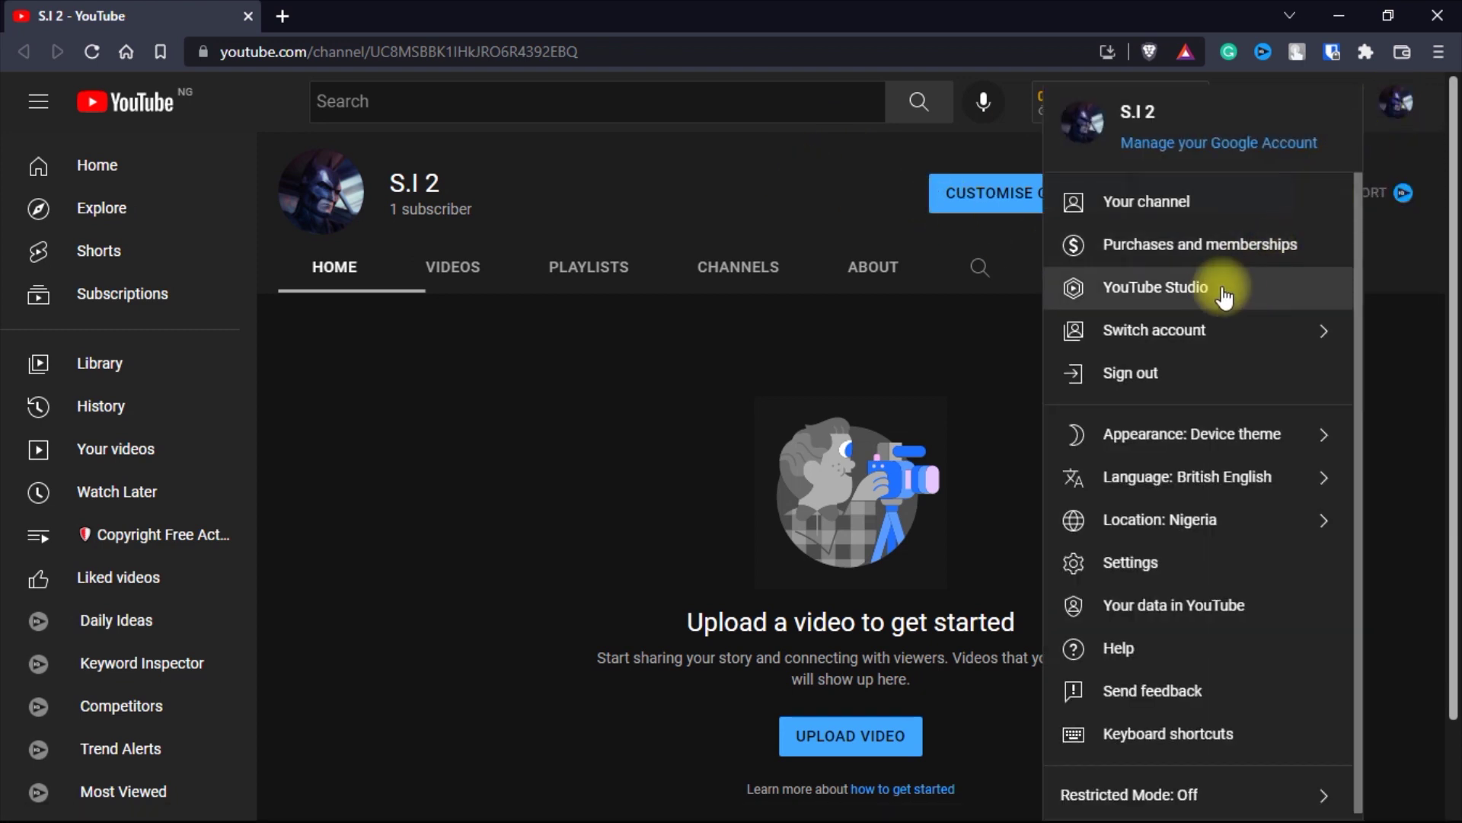
{"action": "left_click", "coordinate": [1225, 291]}
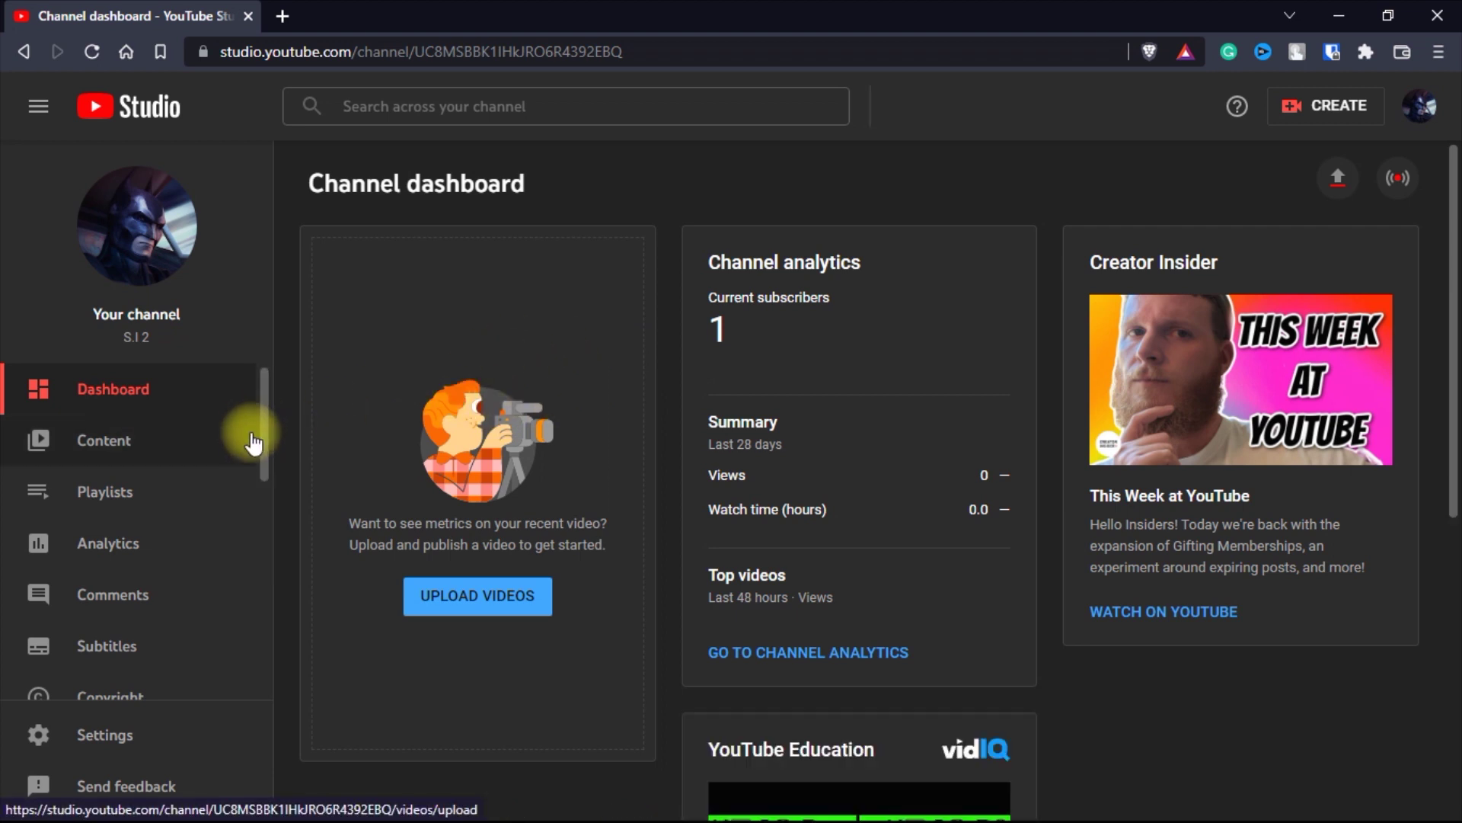
- Open Manage YouTube account from Settings > Channel > Advanced settings
{"action": "left_click", "coordinate": [106, 736]}
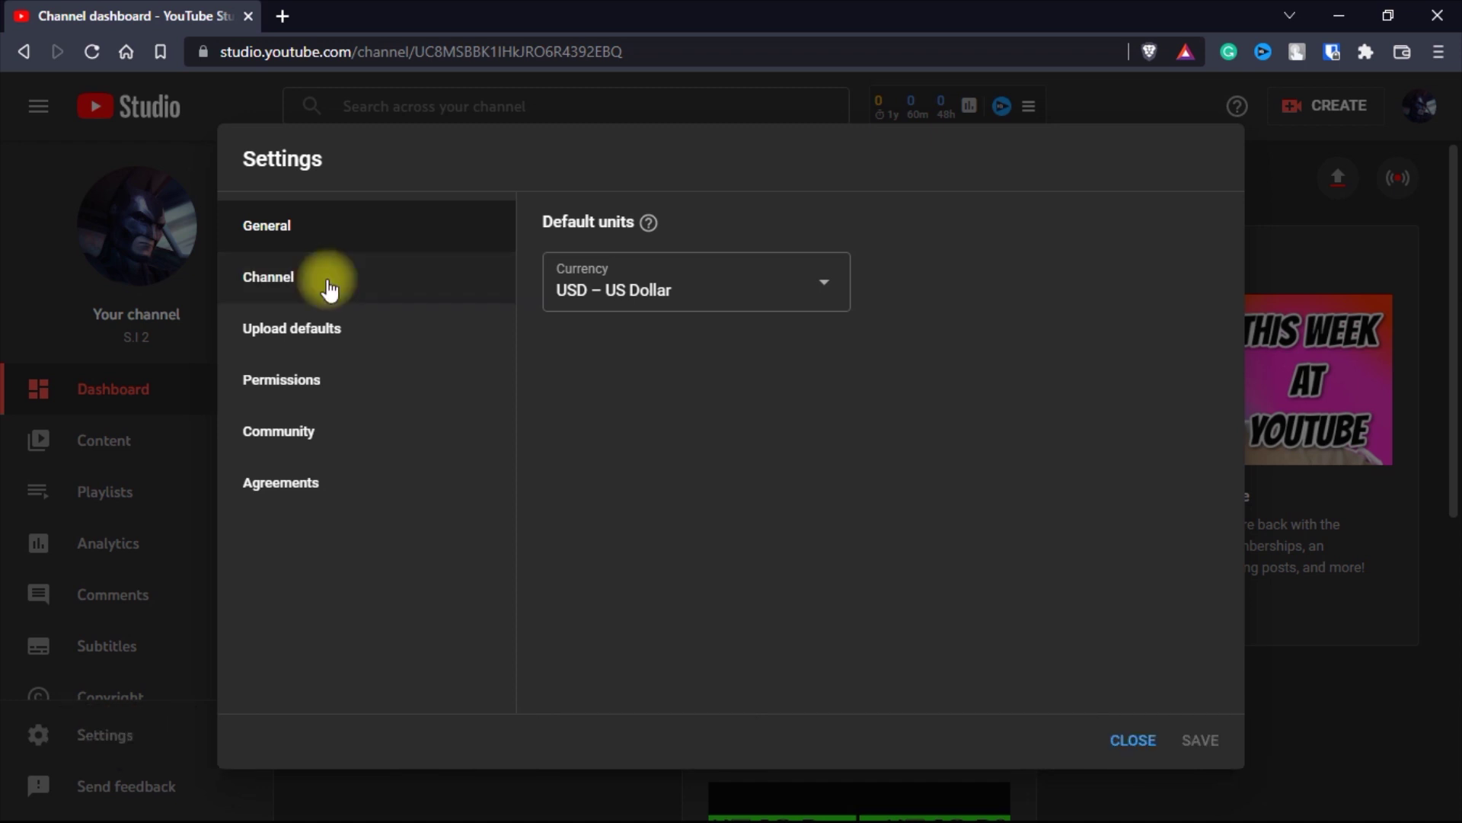
{"action": "left_click", "coordinate": [285, 290]}
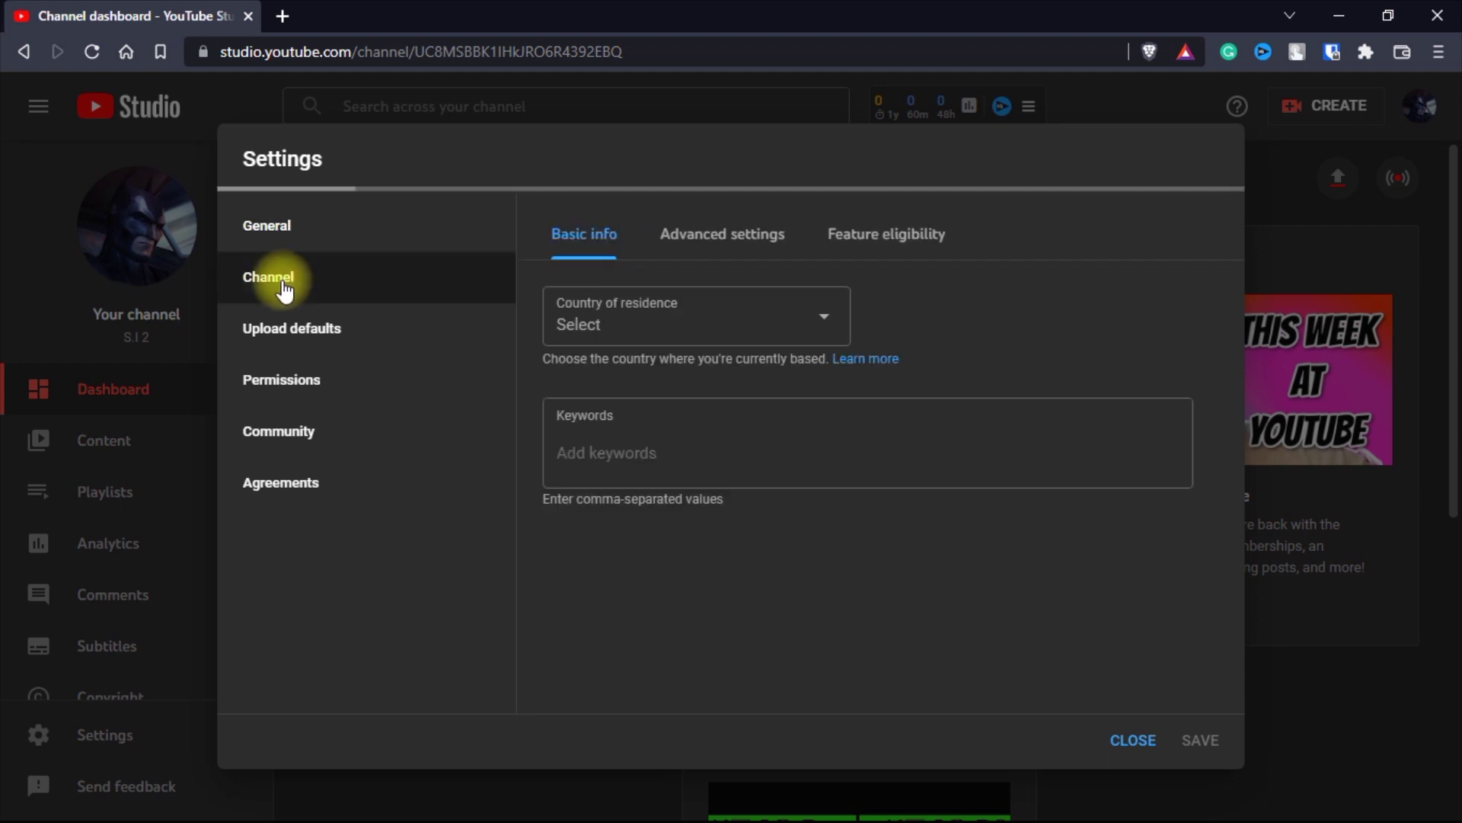
{"action": "left_click", "coordinate": [742, 237]}
{"action": "scroll", "coordinate": [721, 404], "scroll_direction": "down", "scroll_amount": 5}
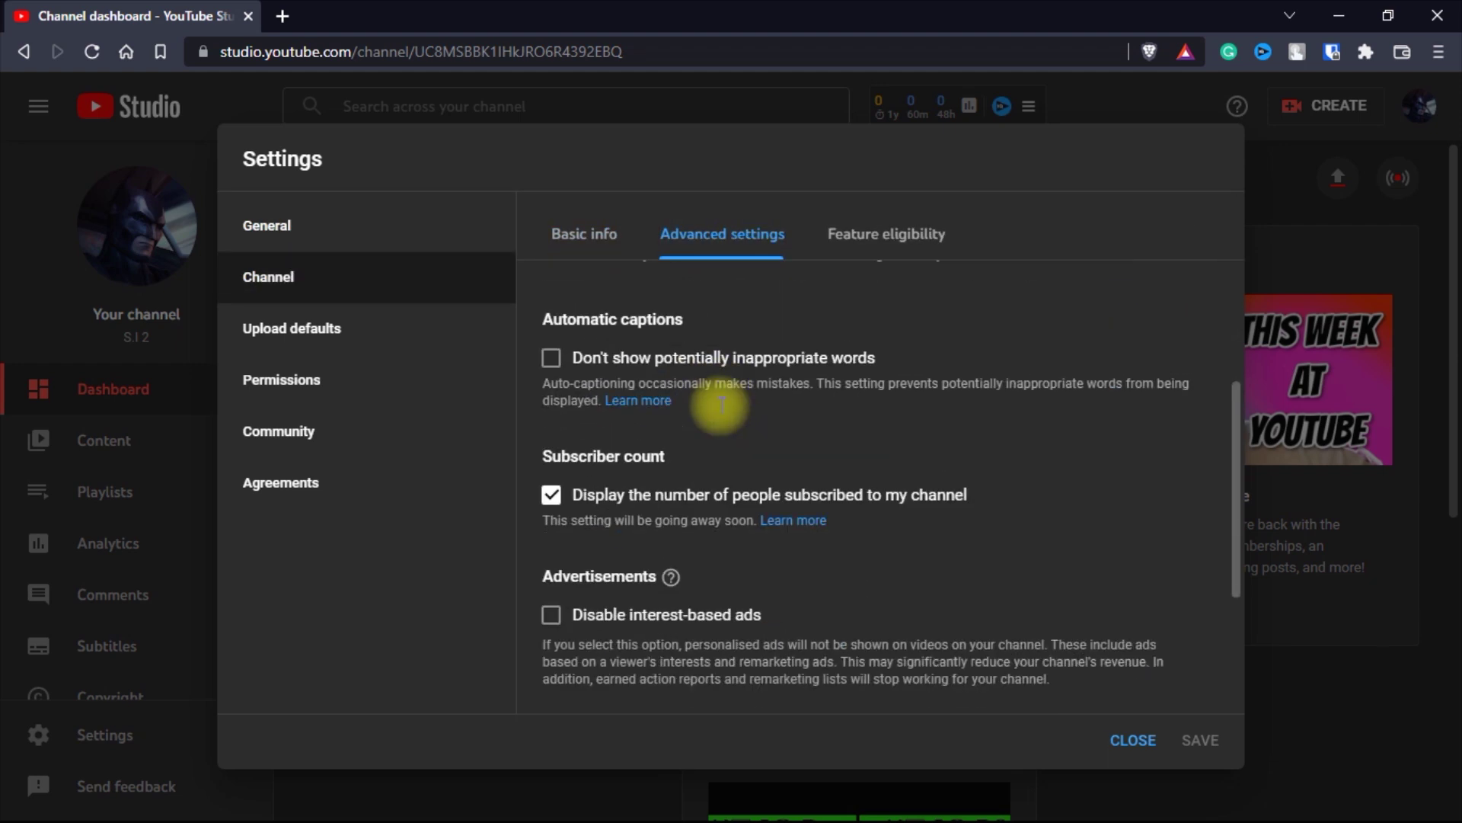
{"action": "scroll", "coordinate": [721, 404], "scroll_direction": "down", "scroll_amount": 3}
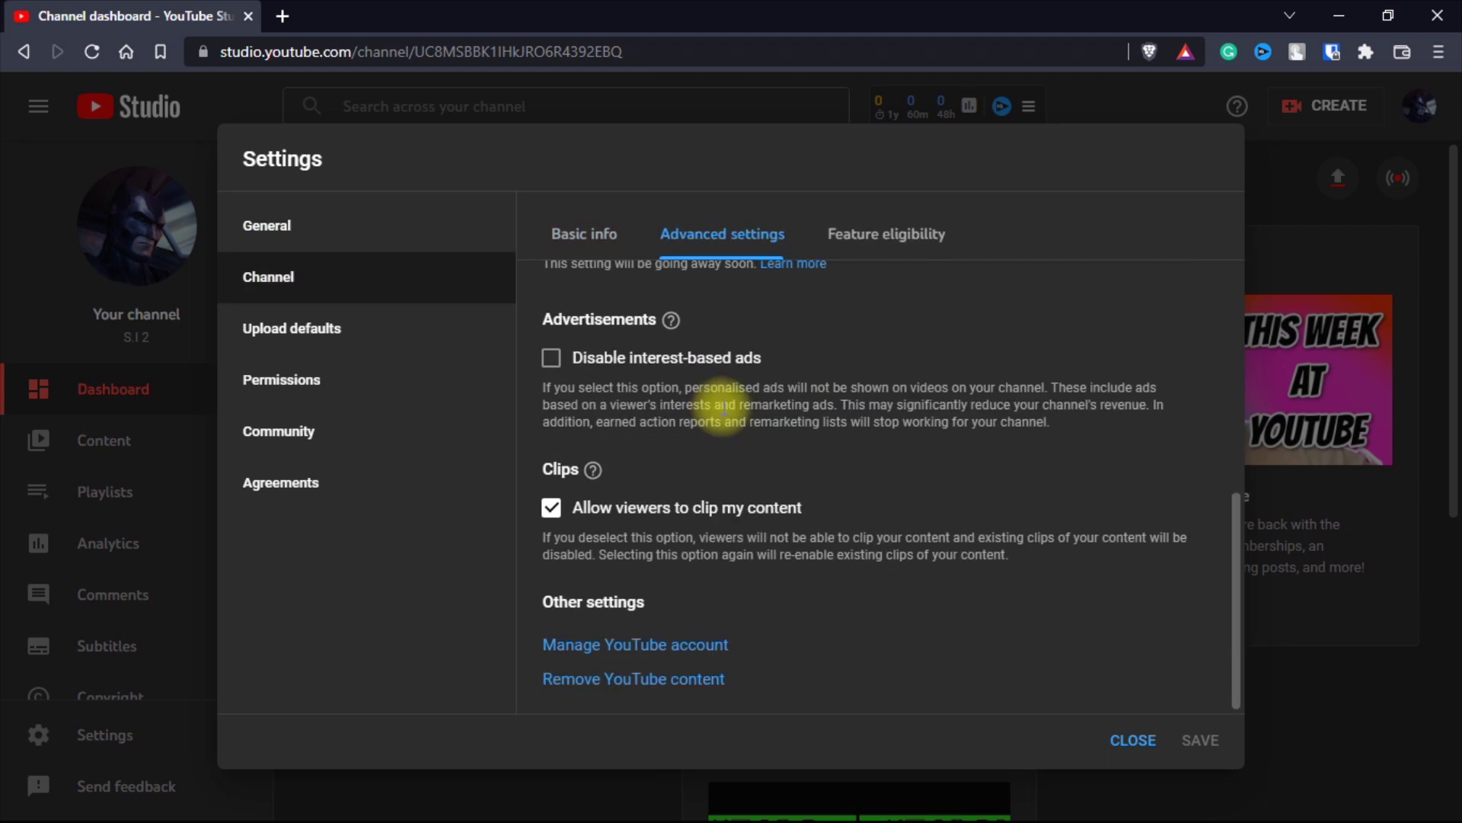
{"action": "left_click", "coordinate": [654, 646]}
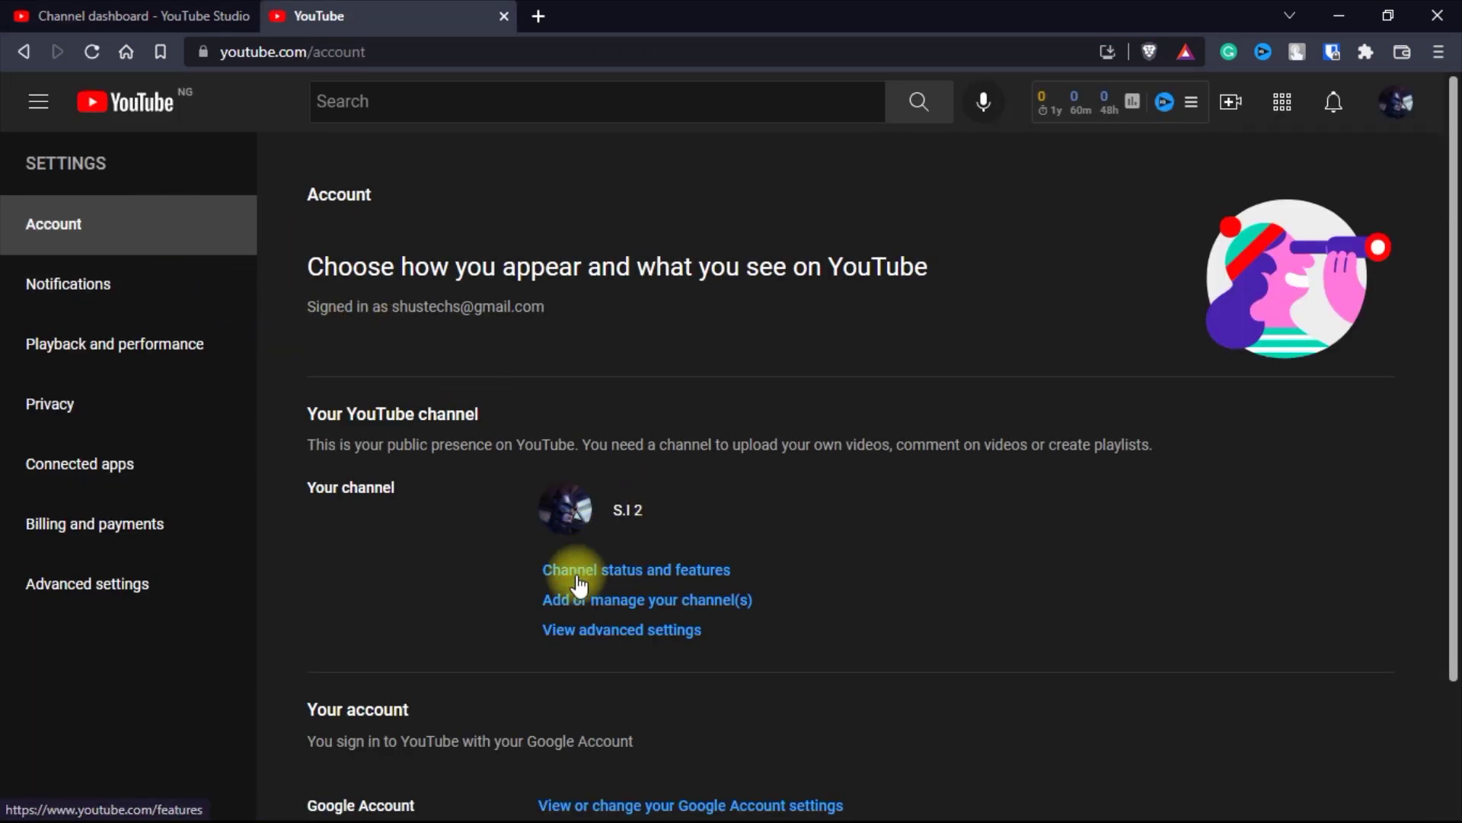
- Create a channel named 'Test Channel 1', acknowledging a new Google Account will be made
{"action": "left_click", "coordinate": [619, 606]}
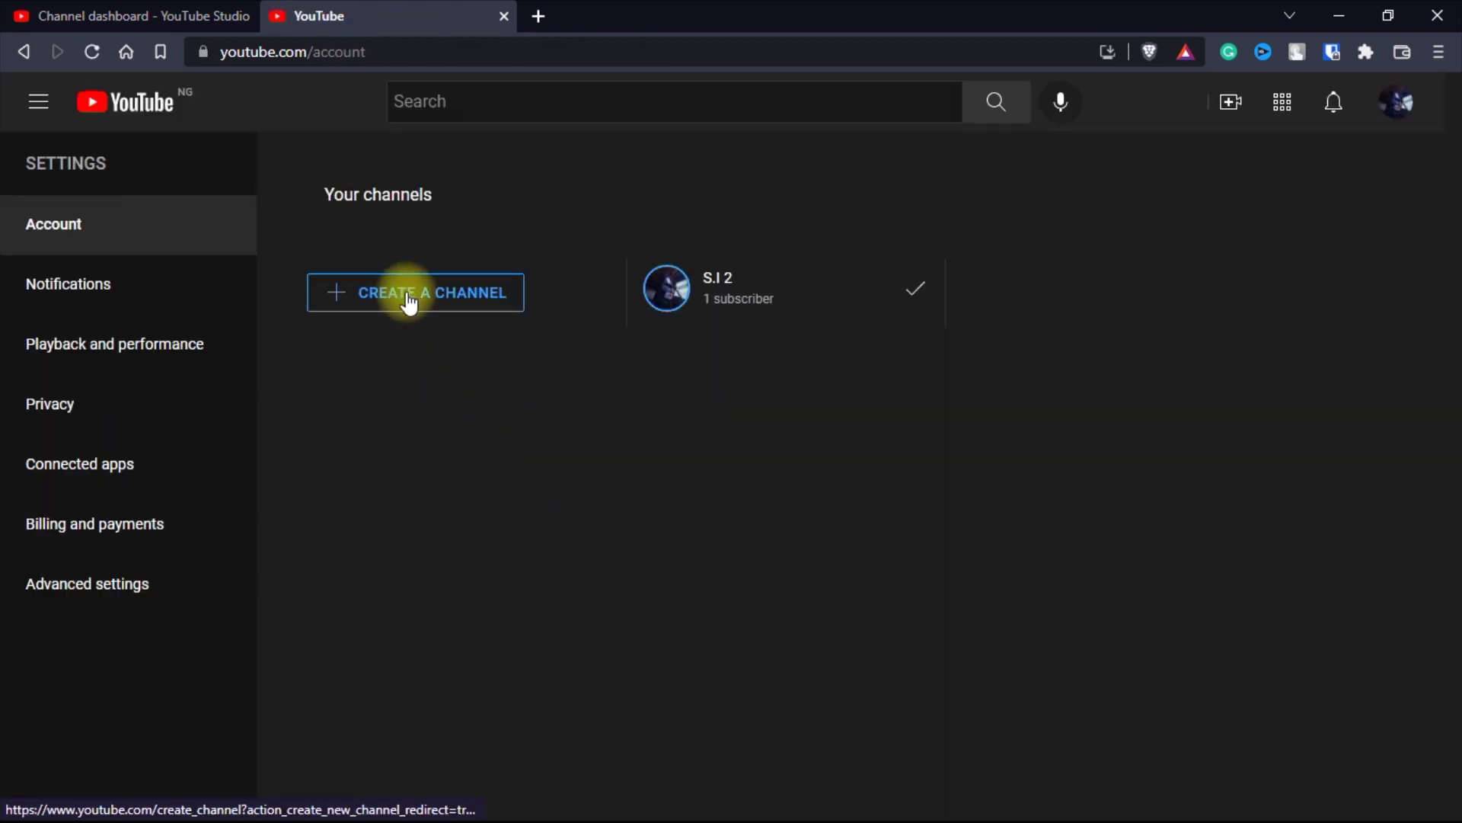
{"action": "left_click", "coordinate": [409, 301]}
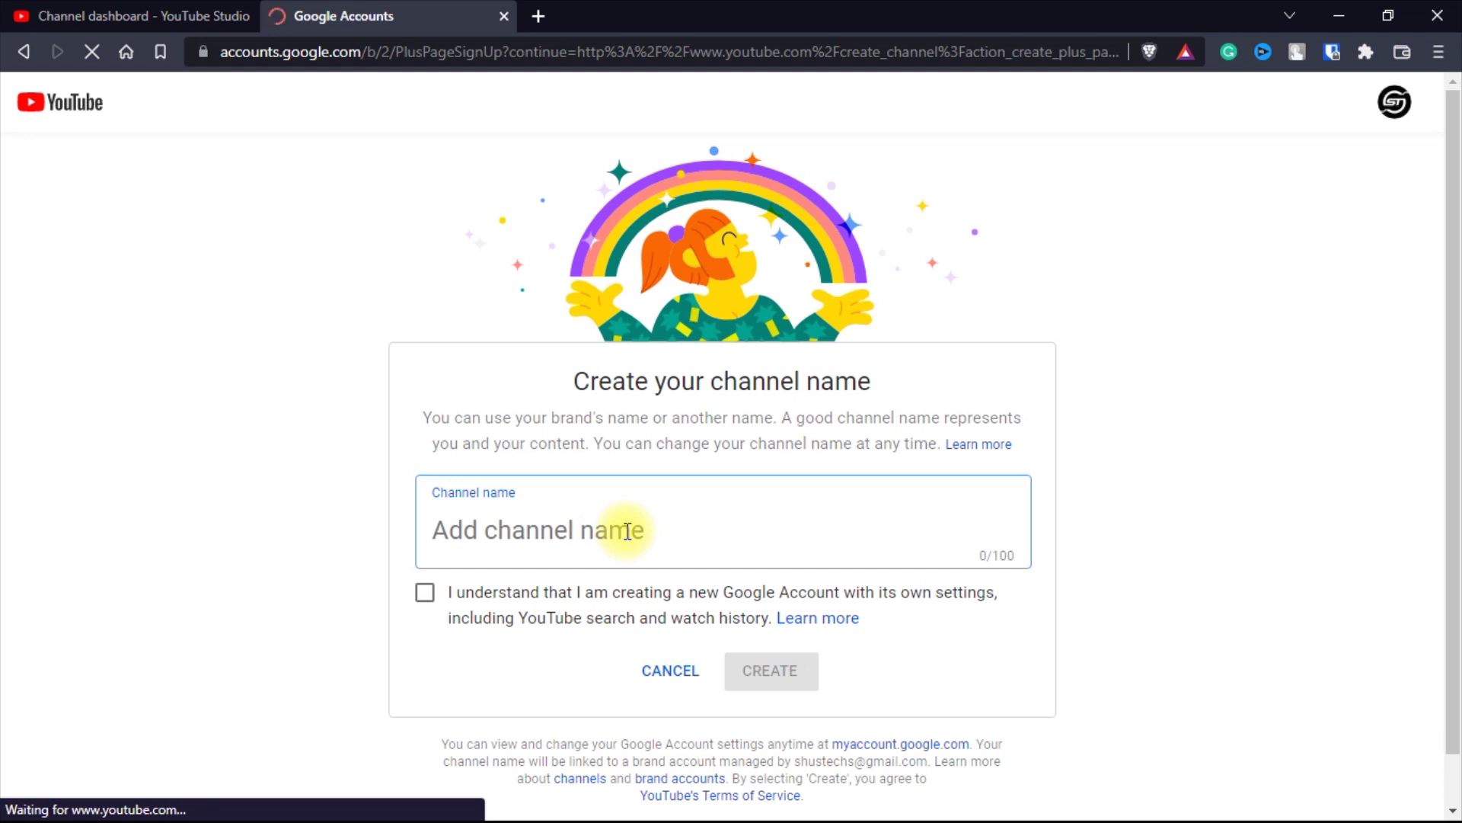
{"action": "type", "text": "Tes"}
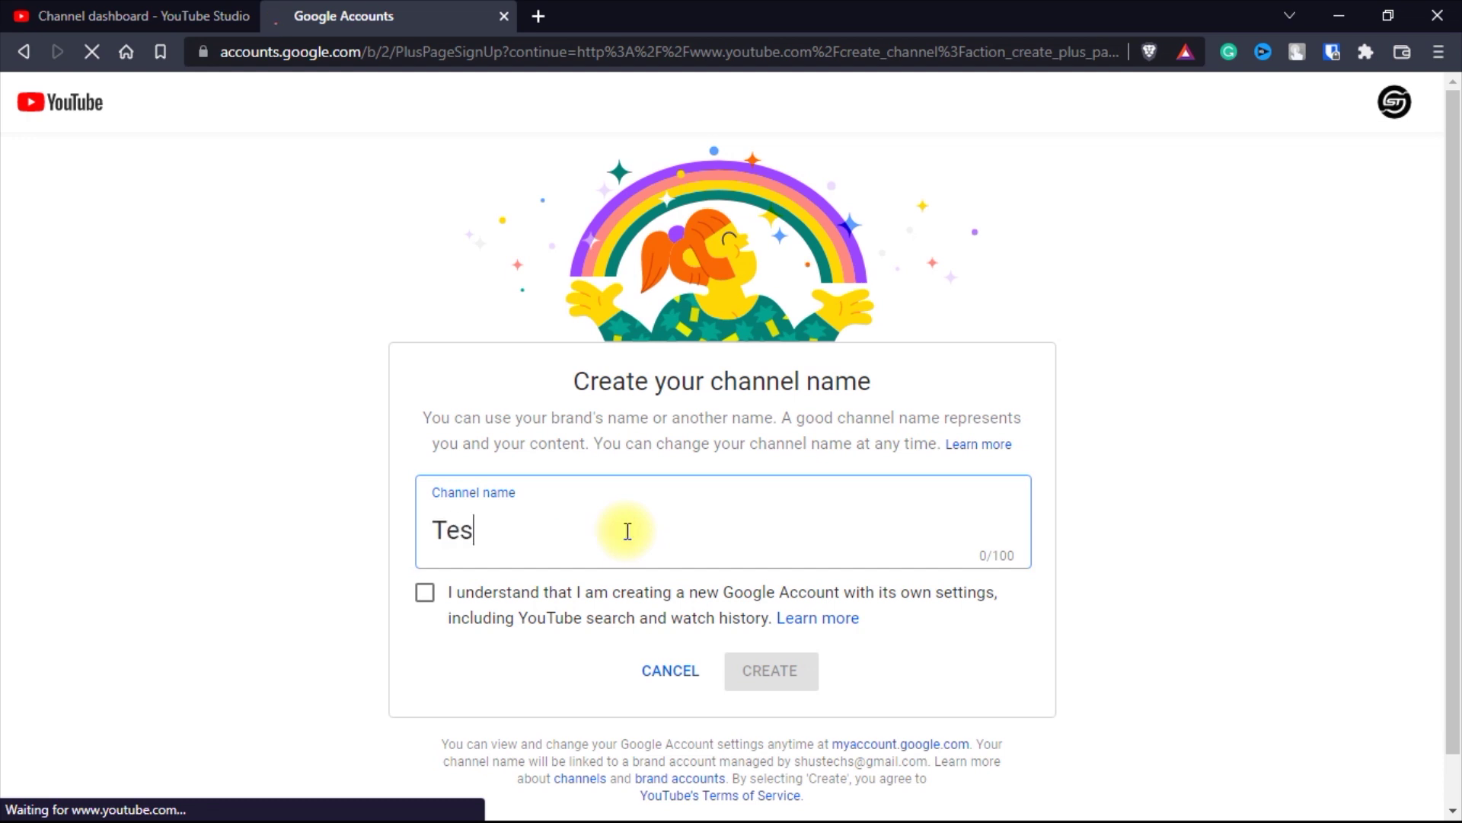
{"action": "type", "text": "t Channel 1"}
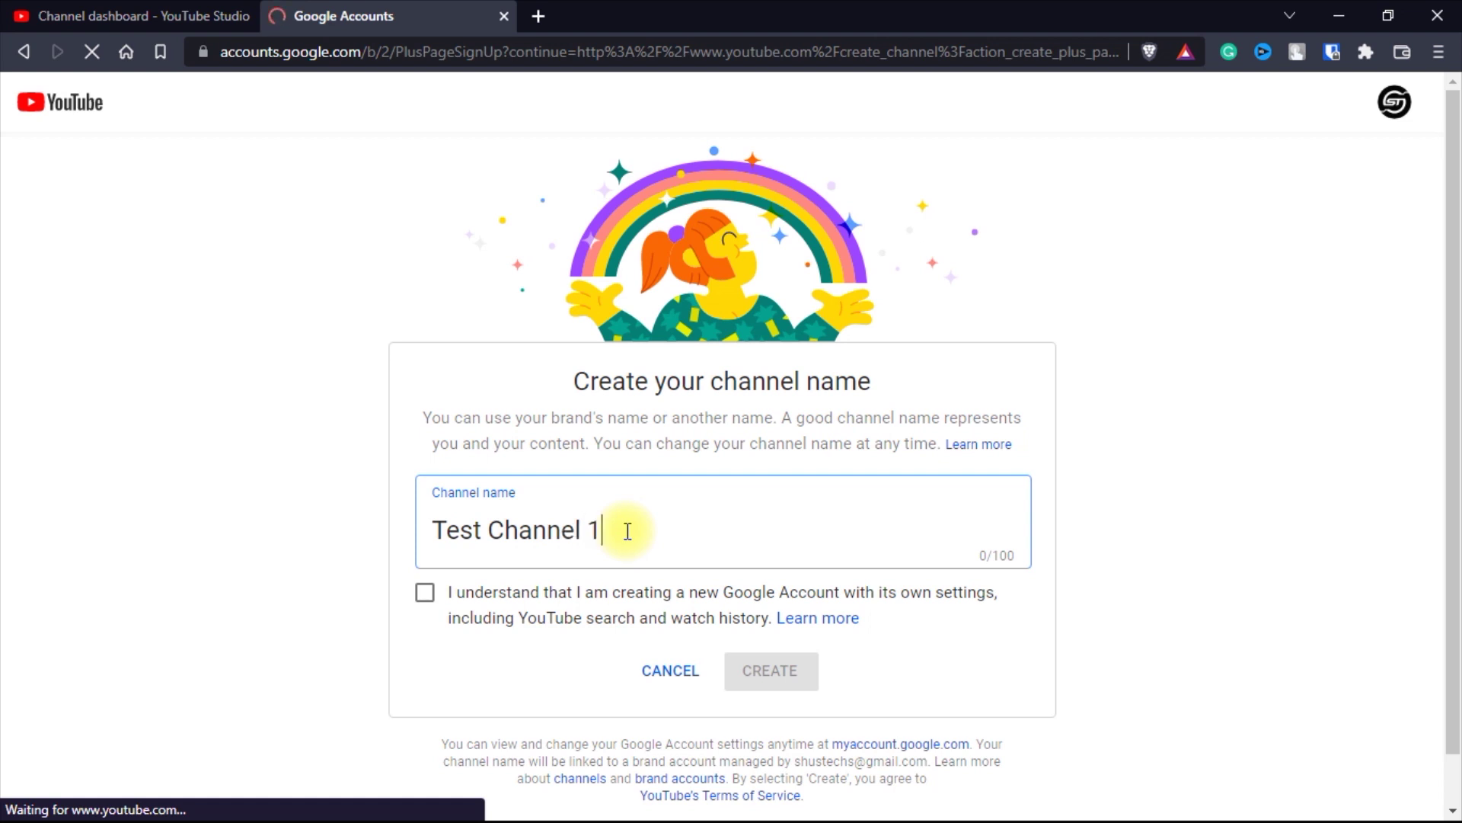
{"action": "left_click", "coordinate": [429, 600]}
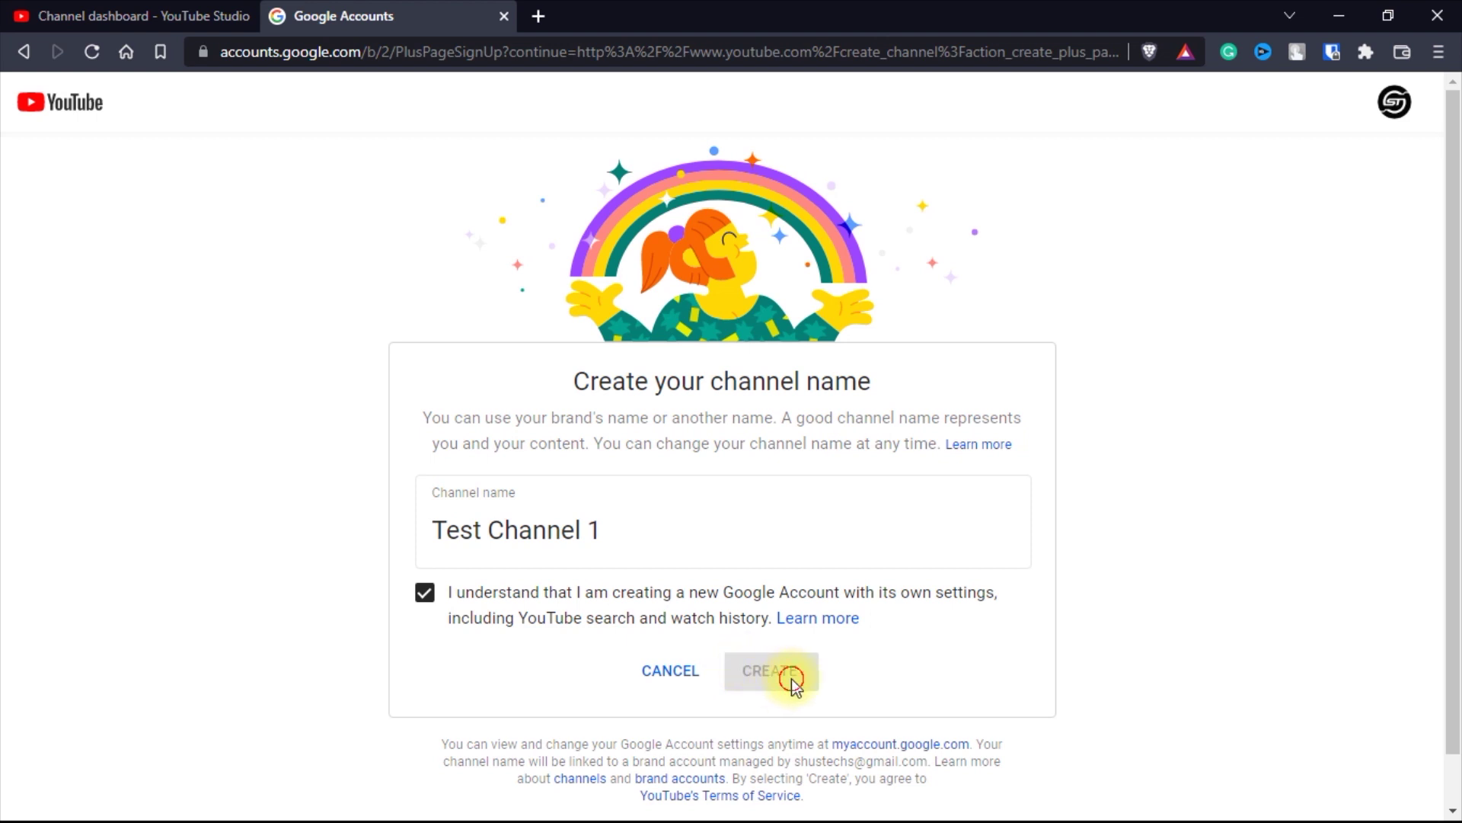
{"action": "left_click", "coordinate": [764, 687]}
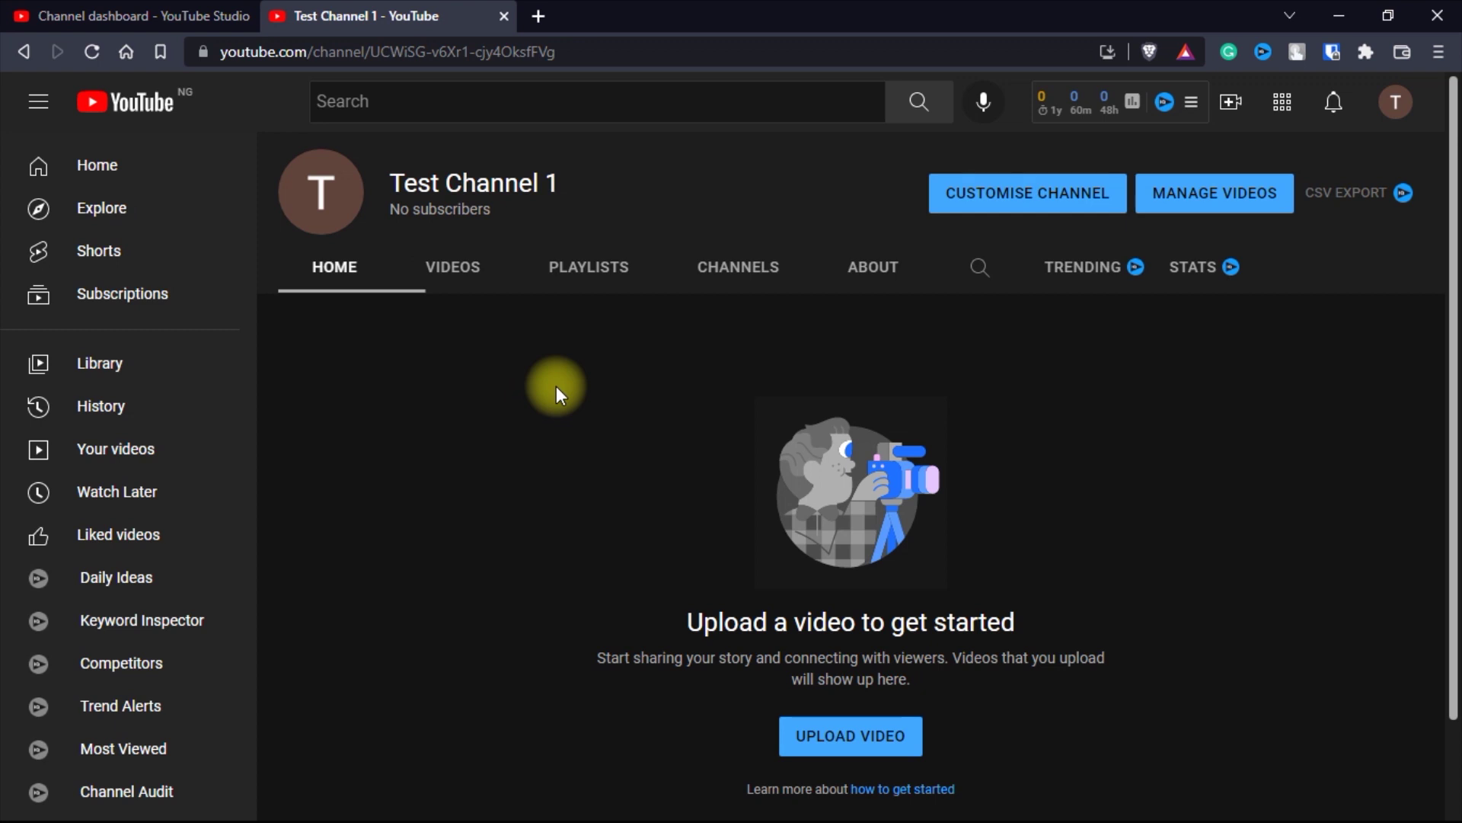
- Open Test Channel 1 in Studio, then switch back to the S.I 2 channel
{"action": "left_click", "coordinate": [1395, 102]}
{"action": "left_click", "coordinate": [1081, 289]}
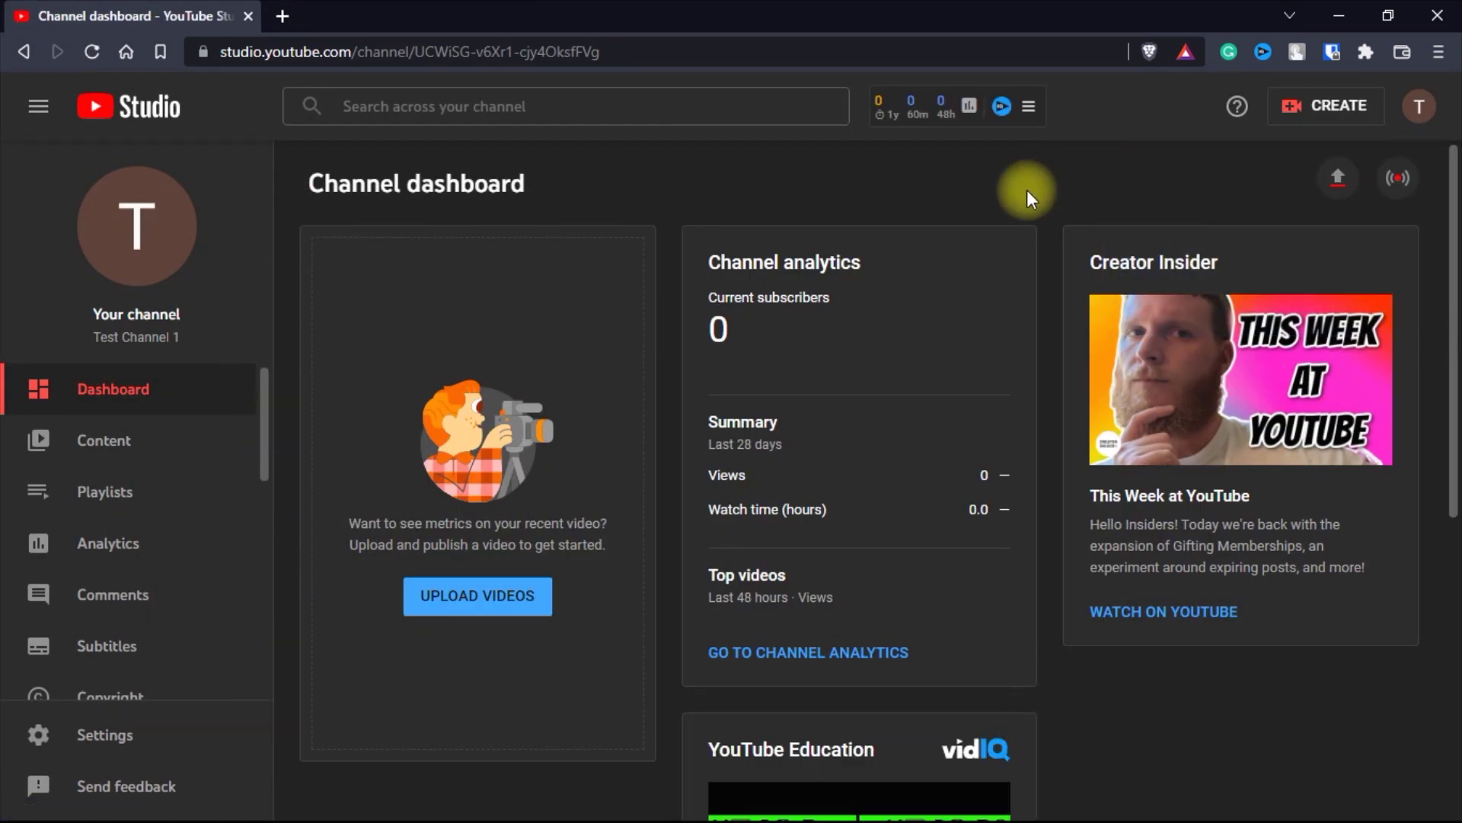
{"action": "left_click", "coordinate": [1419, 106]}
{"action": "left_click", "coordinate": [1194, 254]}
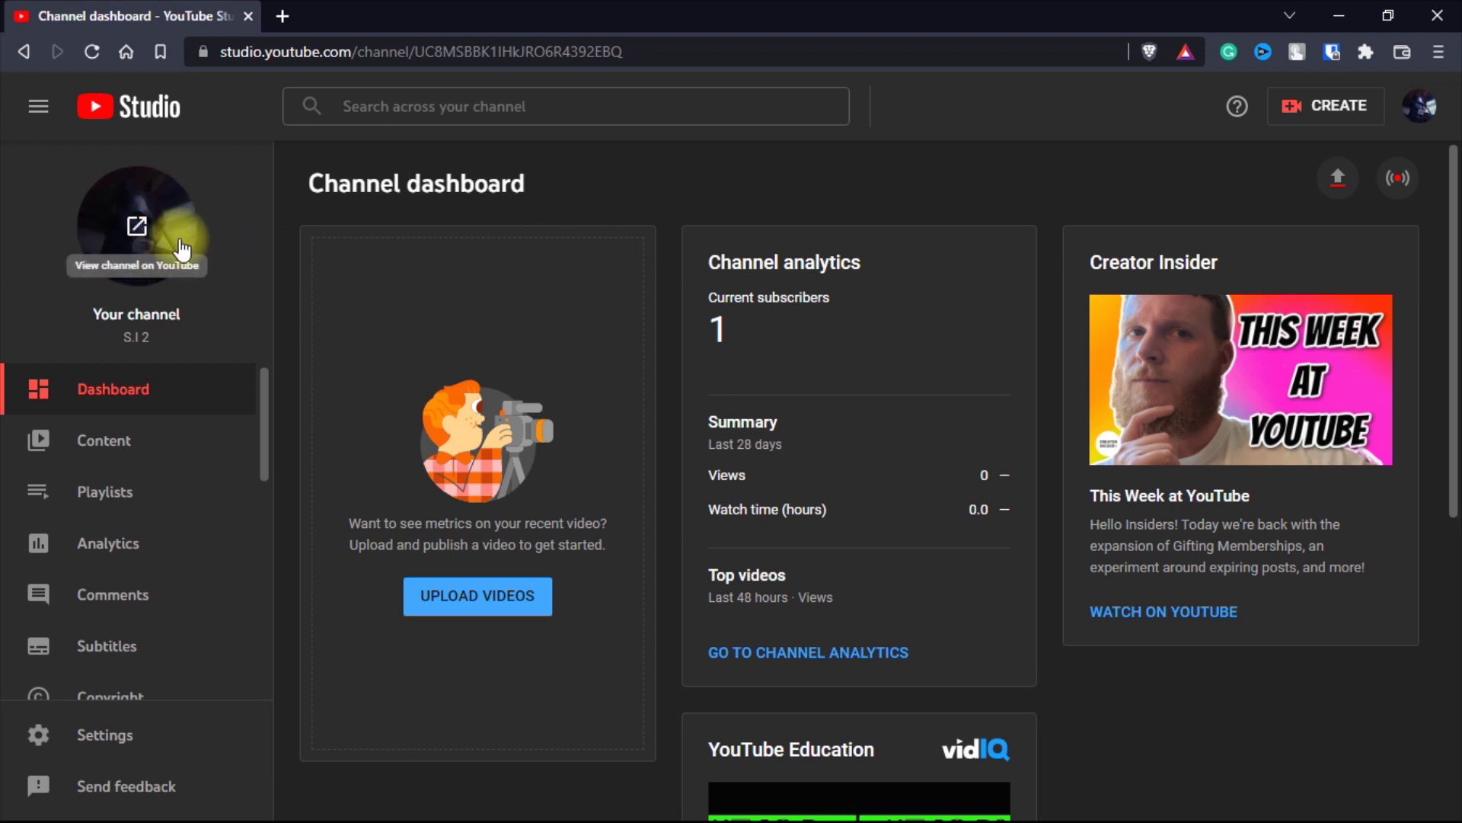
- Open S.I 2's Manage YouTube account page via Settings > Channel > Advanced settings
{"action": "left_click", "coordinate": [101, 736]}
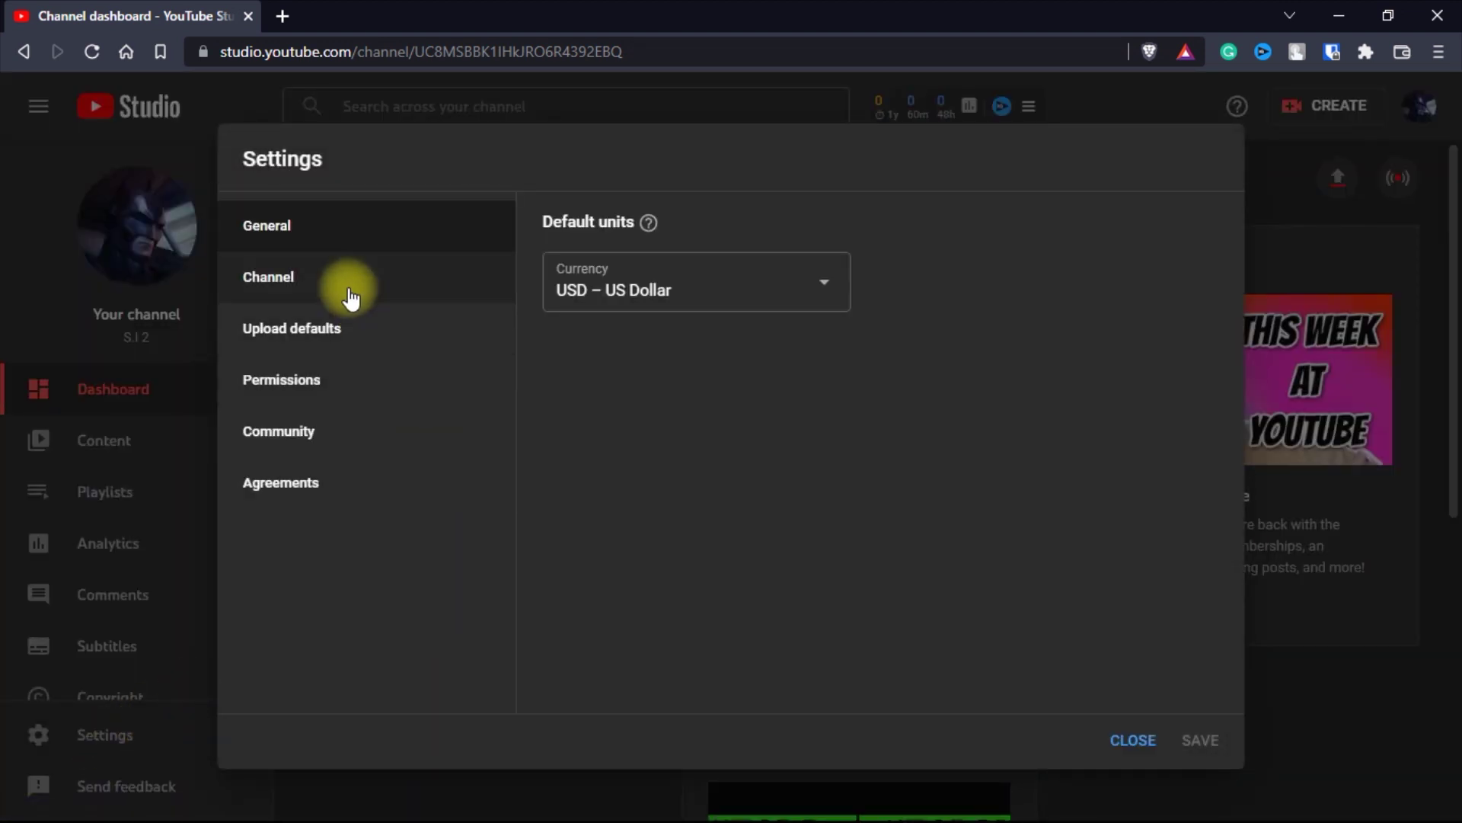
{"action": "left_click", "coordinate": [346, 287]}
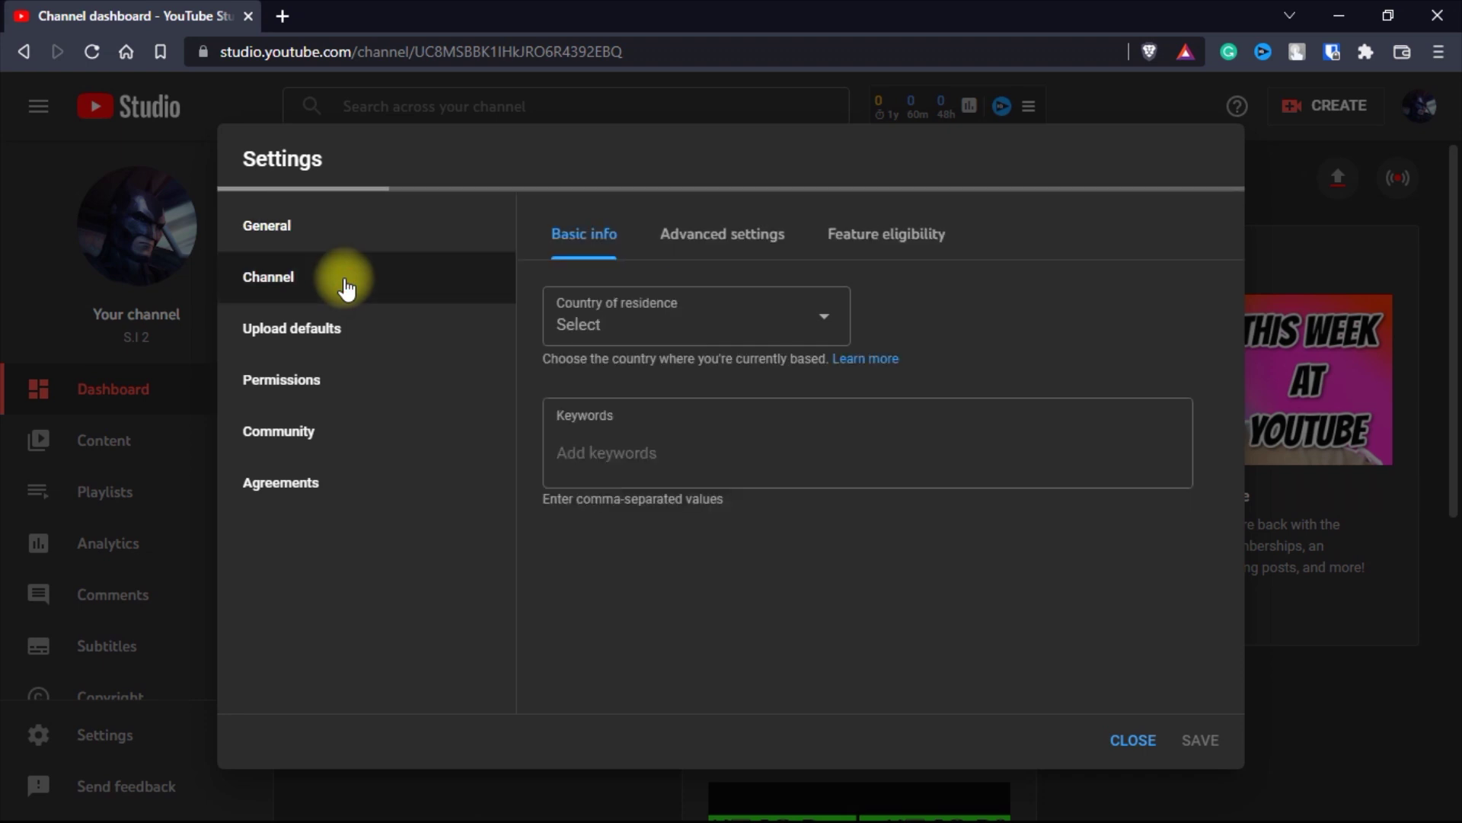
{"action": "left_click", "coordinate": [738, 245]}
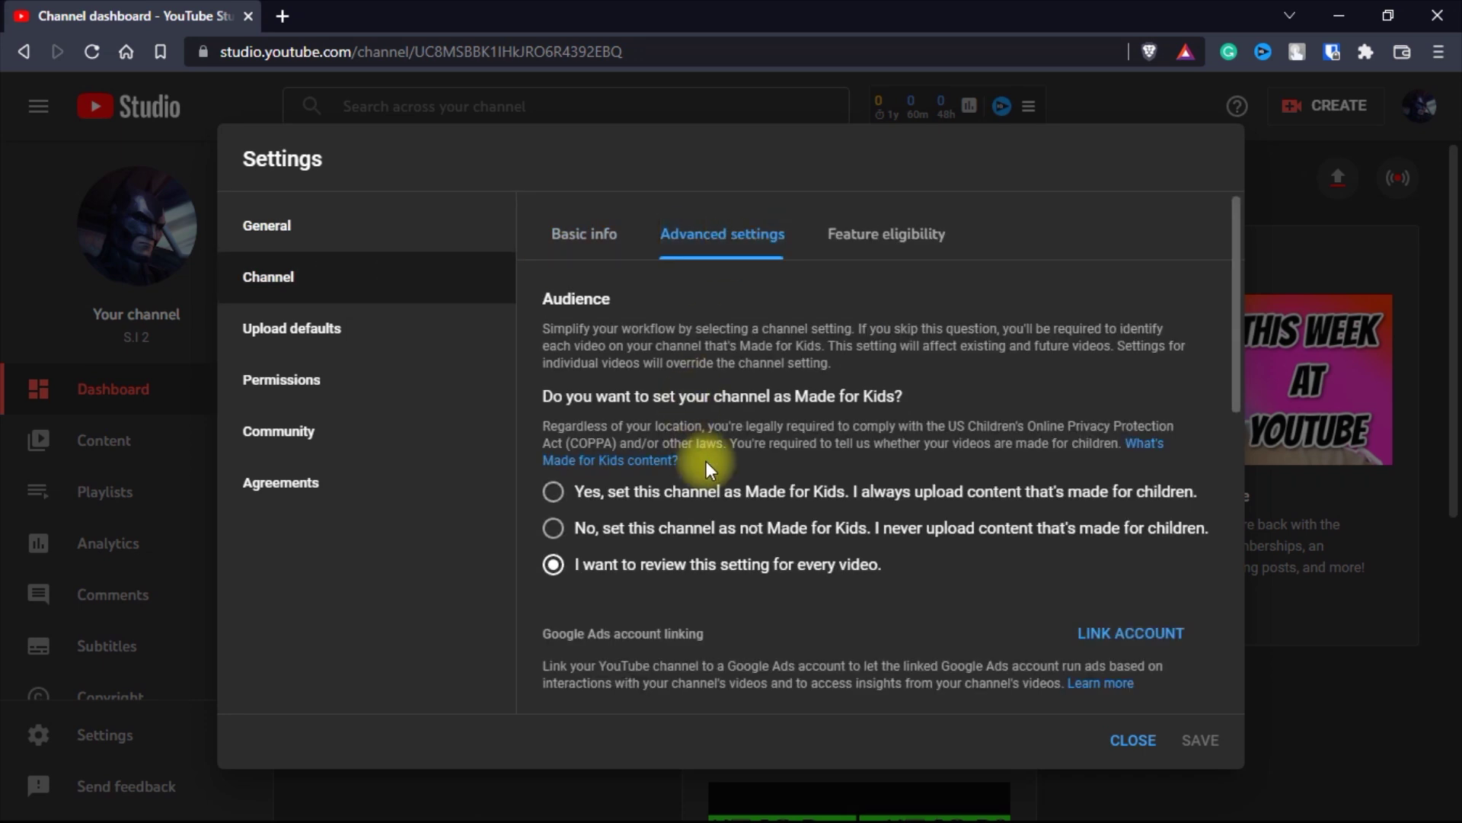
{"action": "scroll", "coordinate": [751, 503], "scroll_direction": "down", "scroll_amount": 5}
{"action": "scroll", "coordinate": [752, 526], "scroll_direction": "down", "scroll_amount": 2}
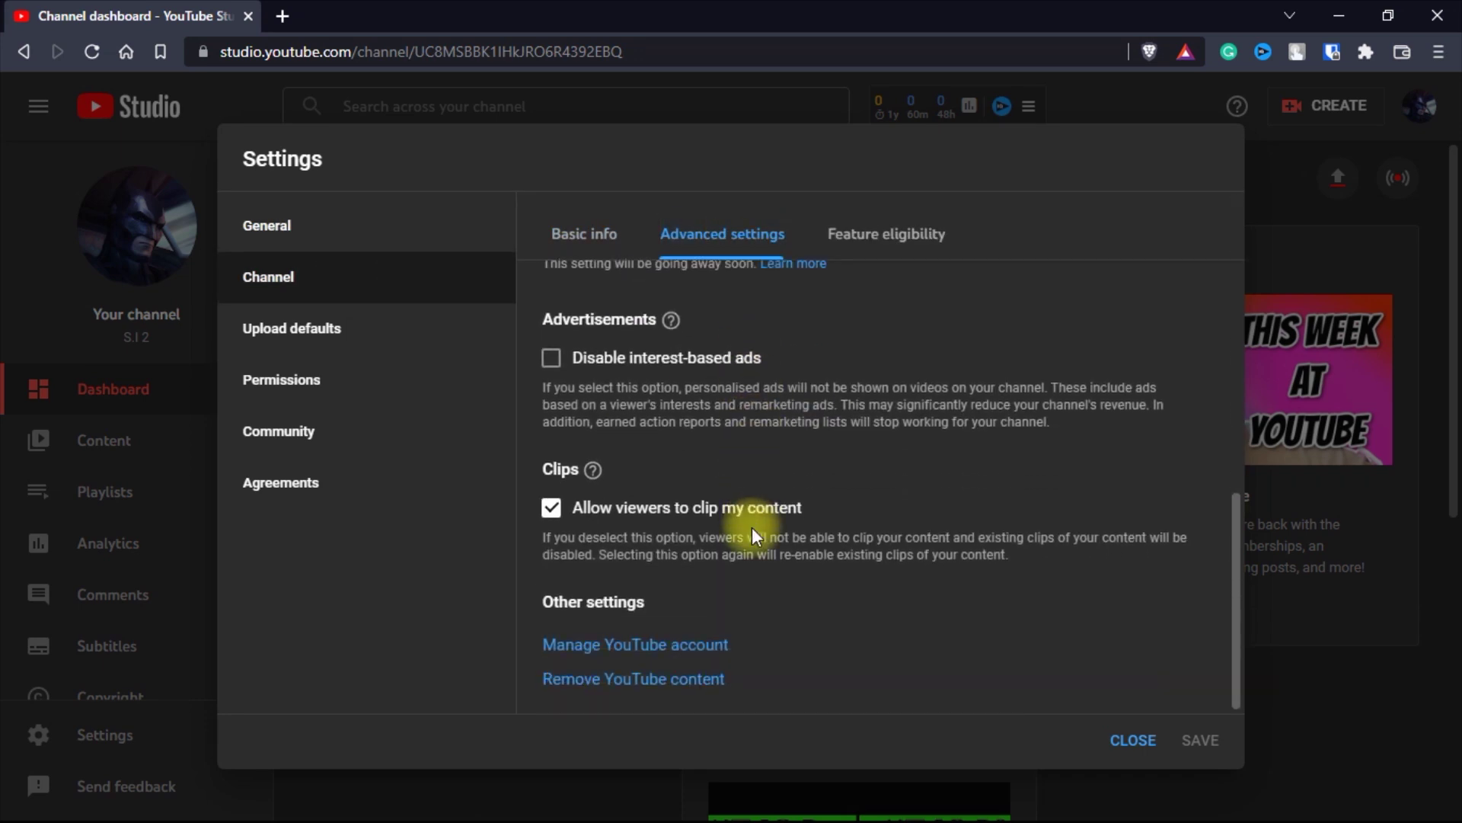
{"action": "left_click", "coordinate": [617, 643]}
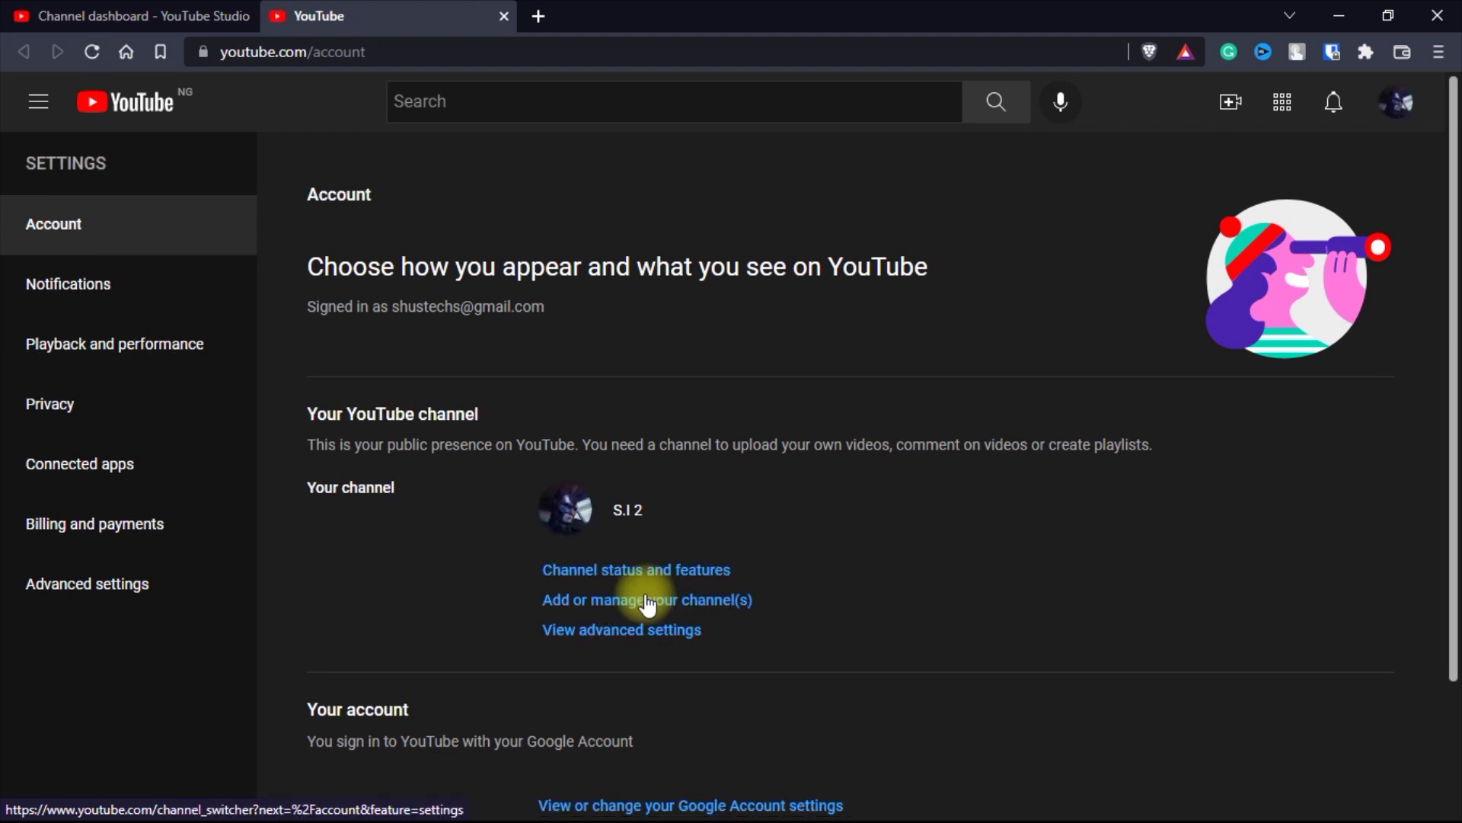
- Open the move-to-brand-account page for S.I 2 and scroll to Test Channel 1
{"action": "left_click", "coordinate": [620, 643]}
{"action": "scroll", "coordinate": [526, 642], "scroll_direction": "down", "scroll_amount": 1}
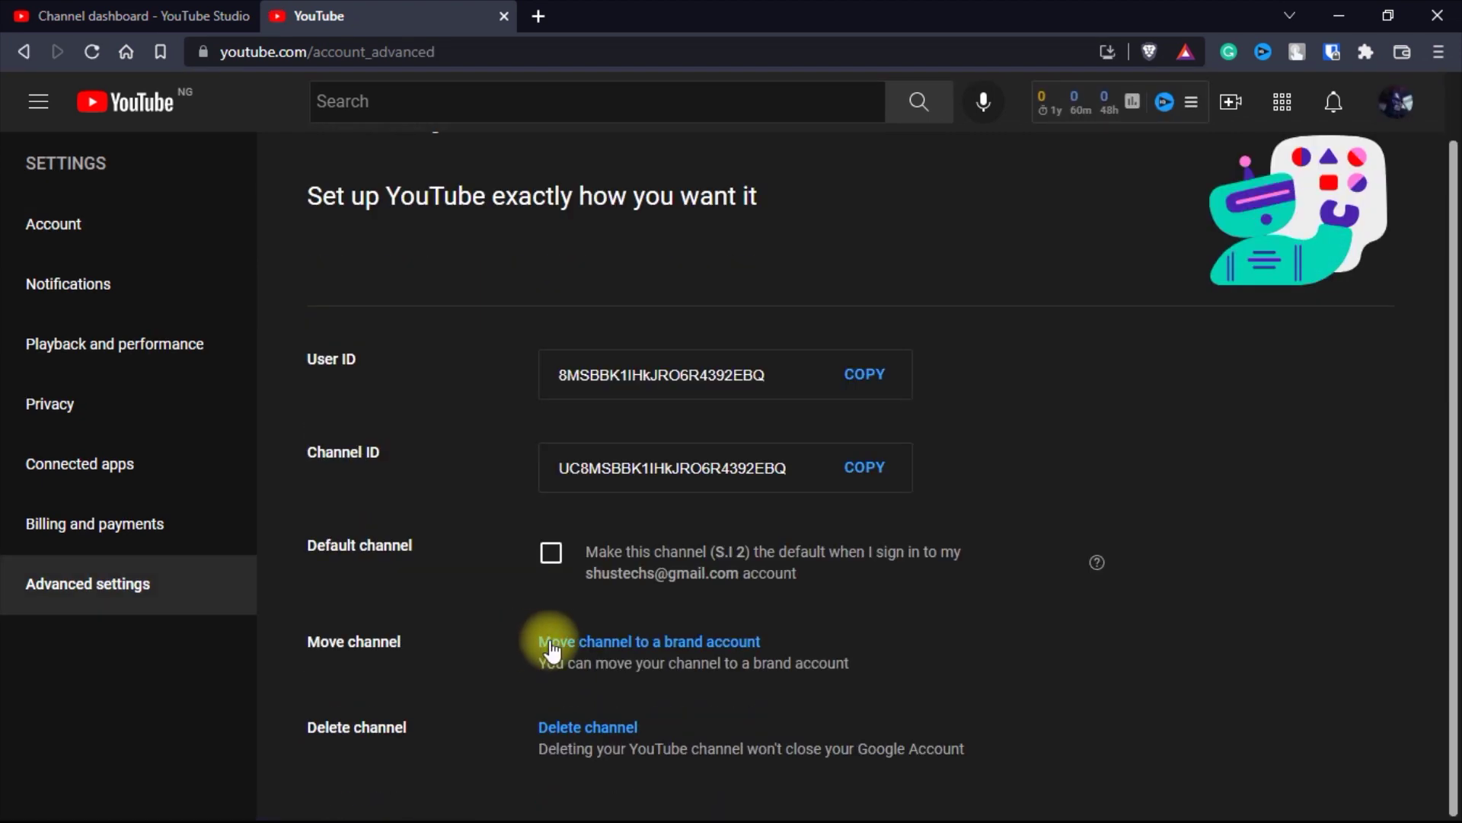
{"action": "left_click", "coordinate": [702, 645]}
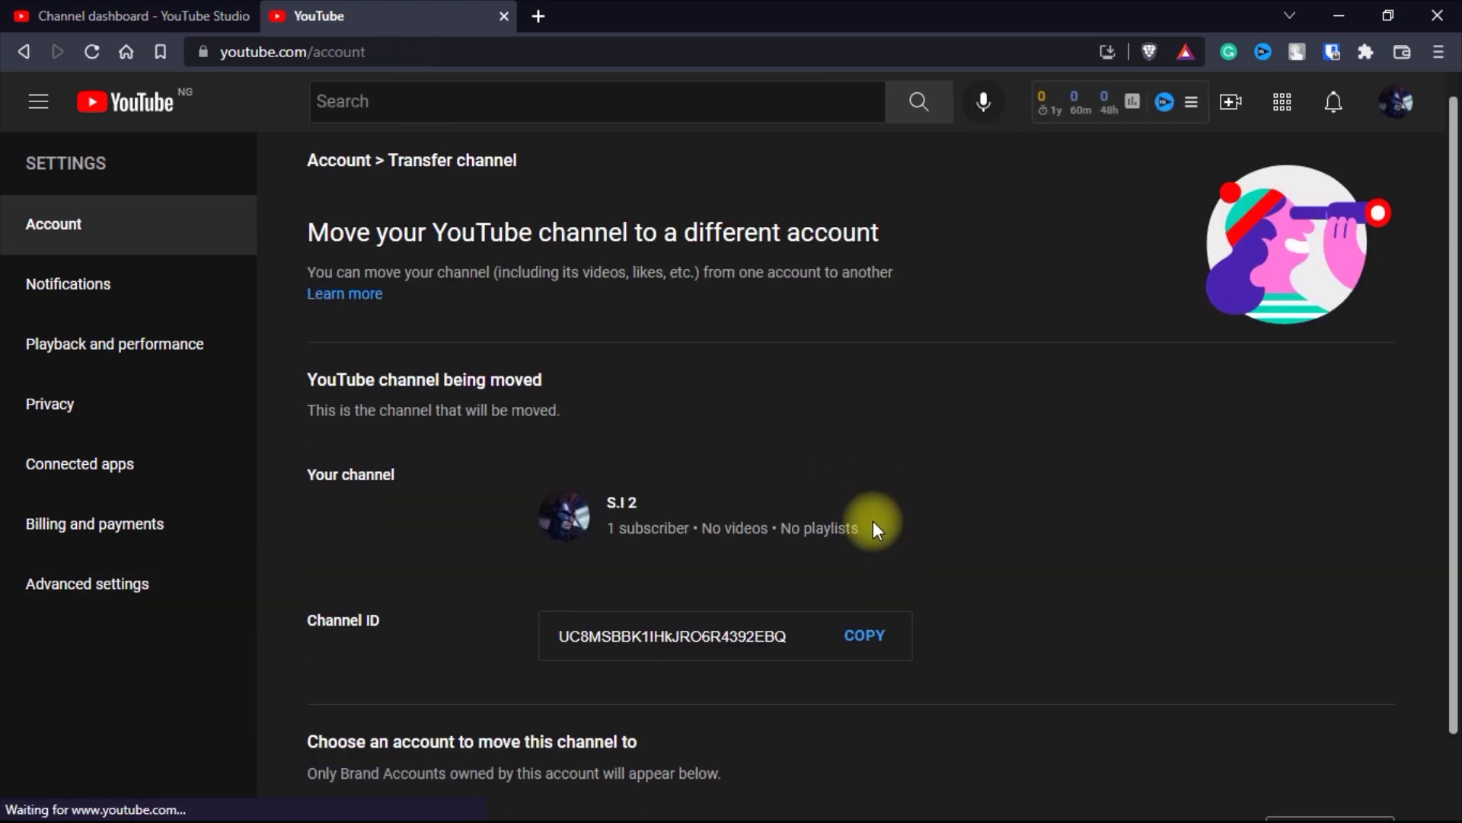
{"action": "scroll", "coordinate": [873, 519], "scroll_direction": "down", "scroll_amount": 2}
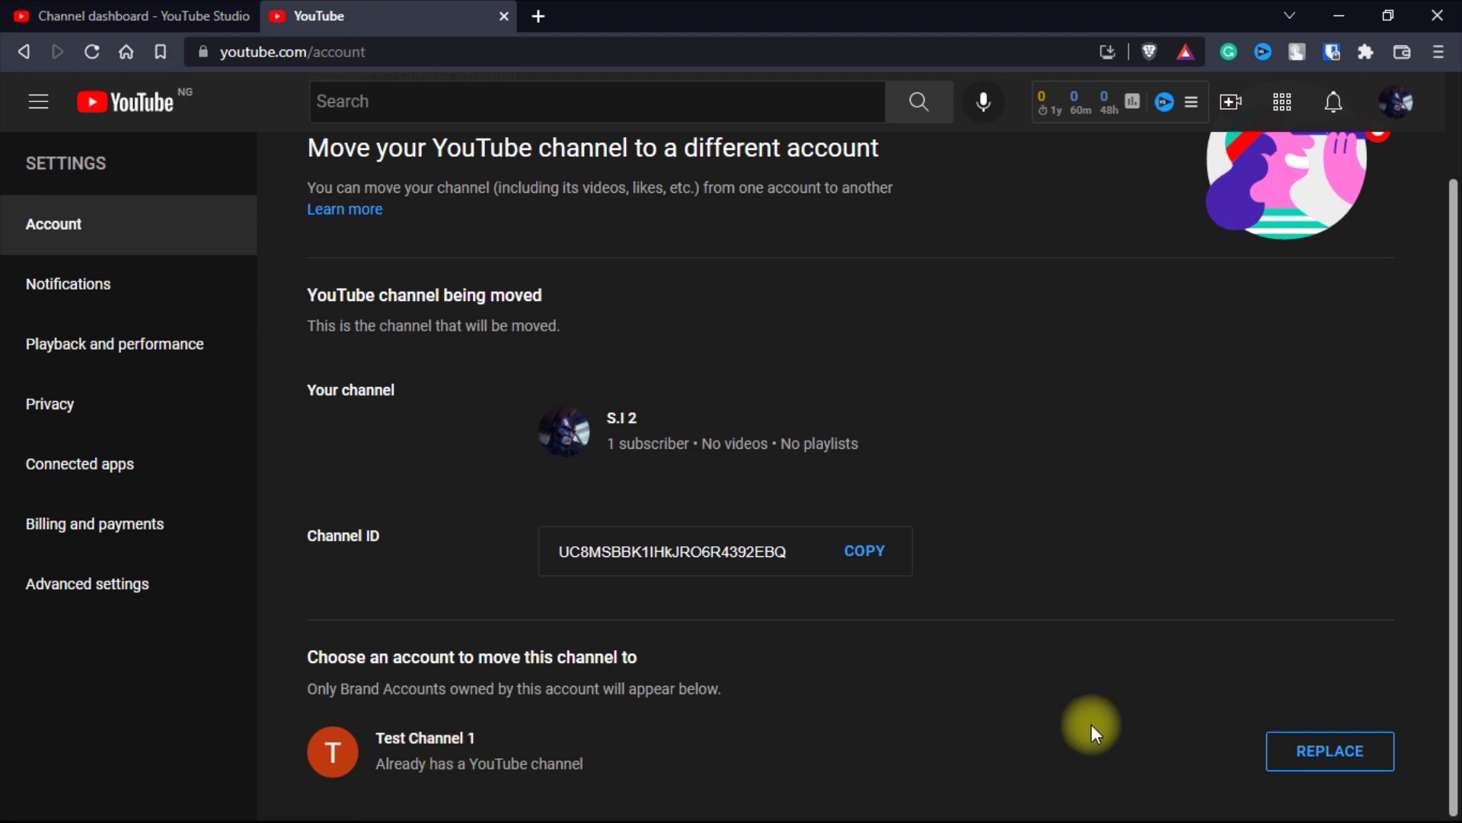
- Pick Test Channel 1 as destination, delete its empty channel, and confirm moving S.I 2
{"action": "left_click", "coordinate": [1318, 756]}
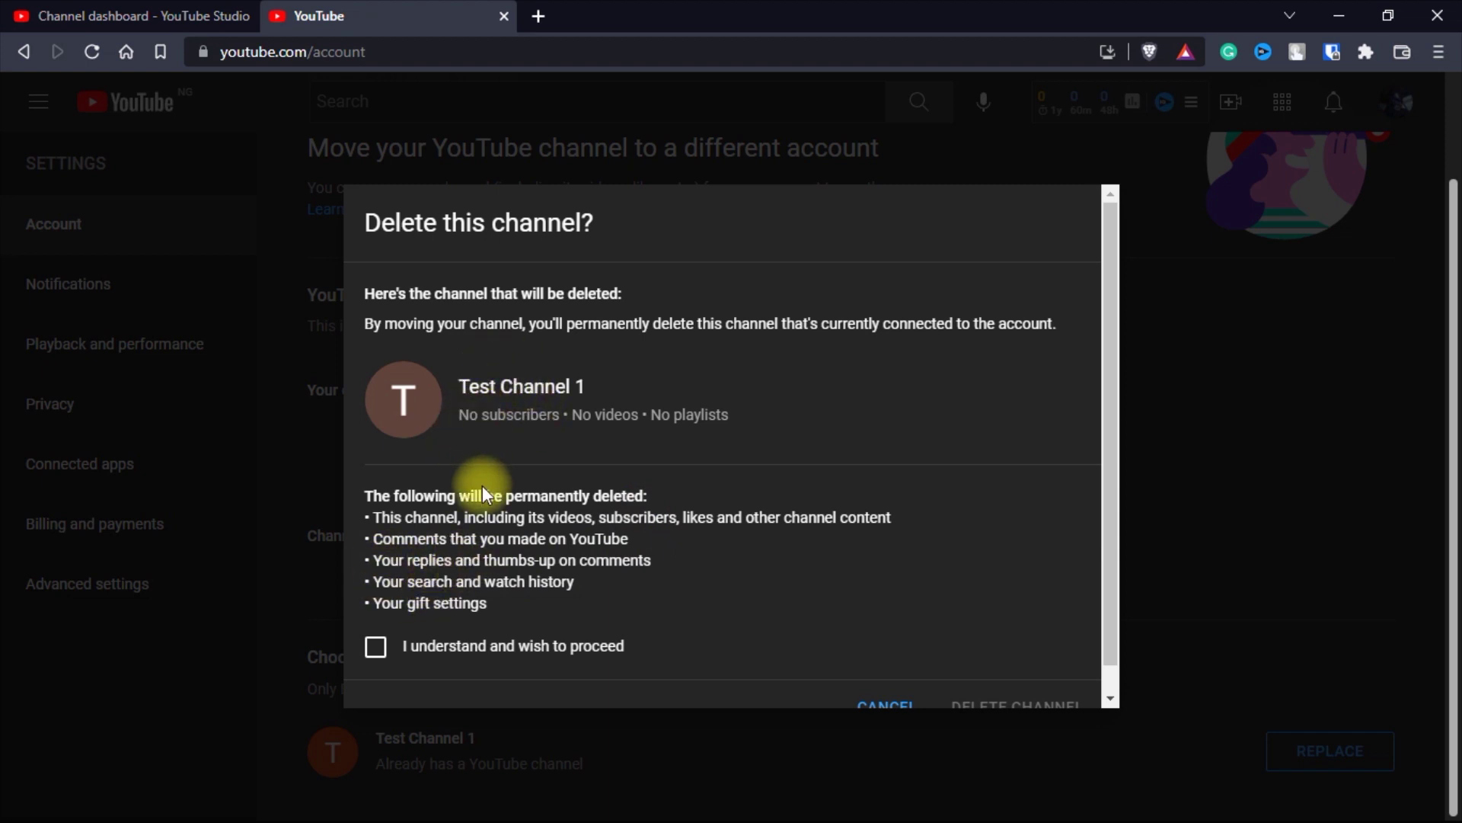
{"action": "scroll", "coordinate": [482, 486], "scroll_direction": "down", "scroll_amount": 1}
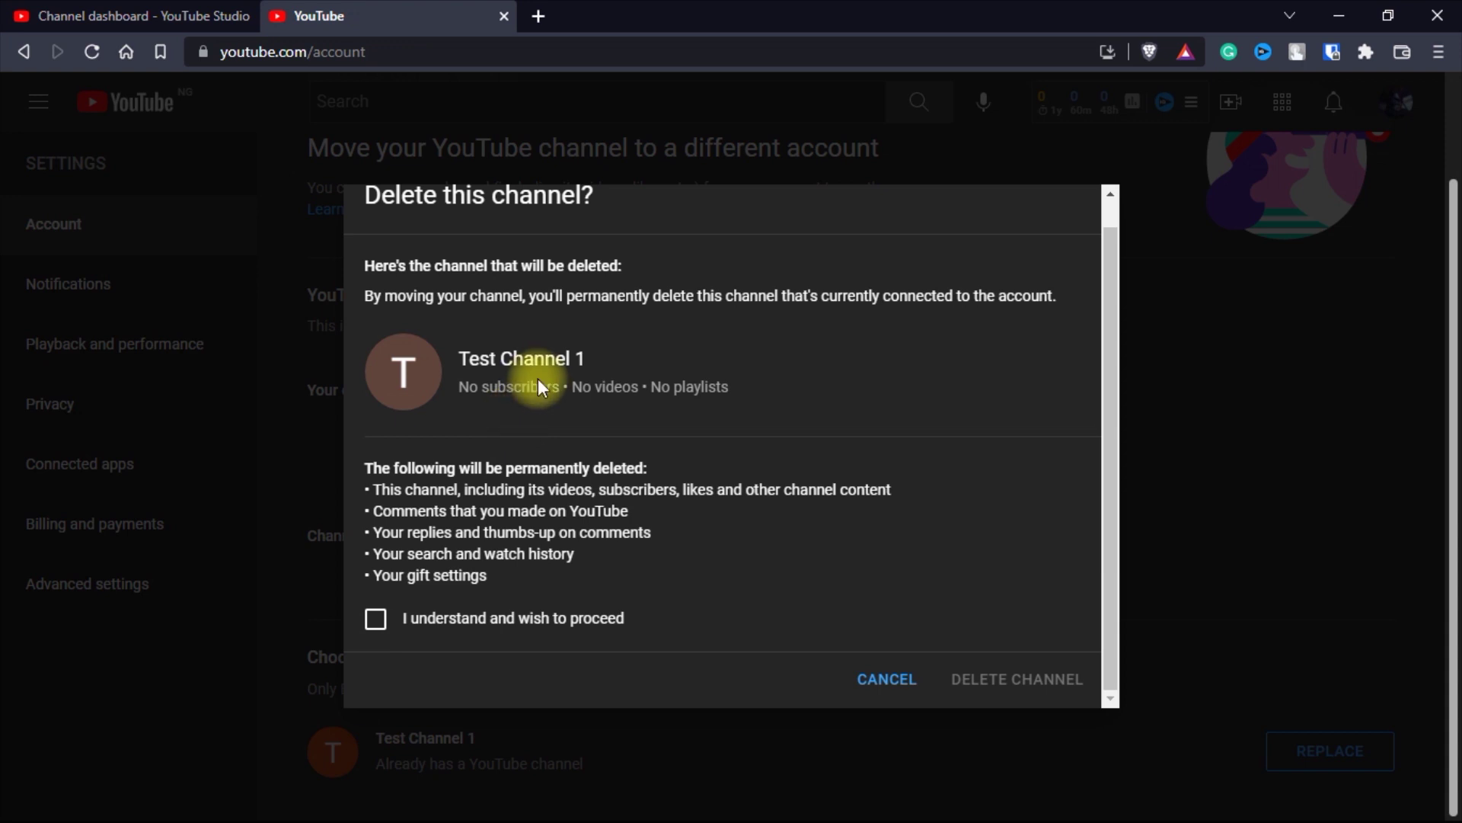
{"action": "left_click", "coordinate": [376, 619]}
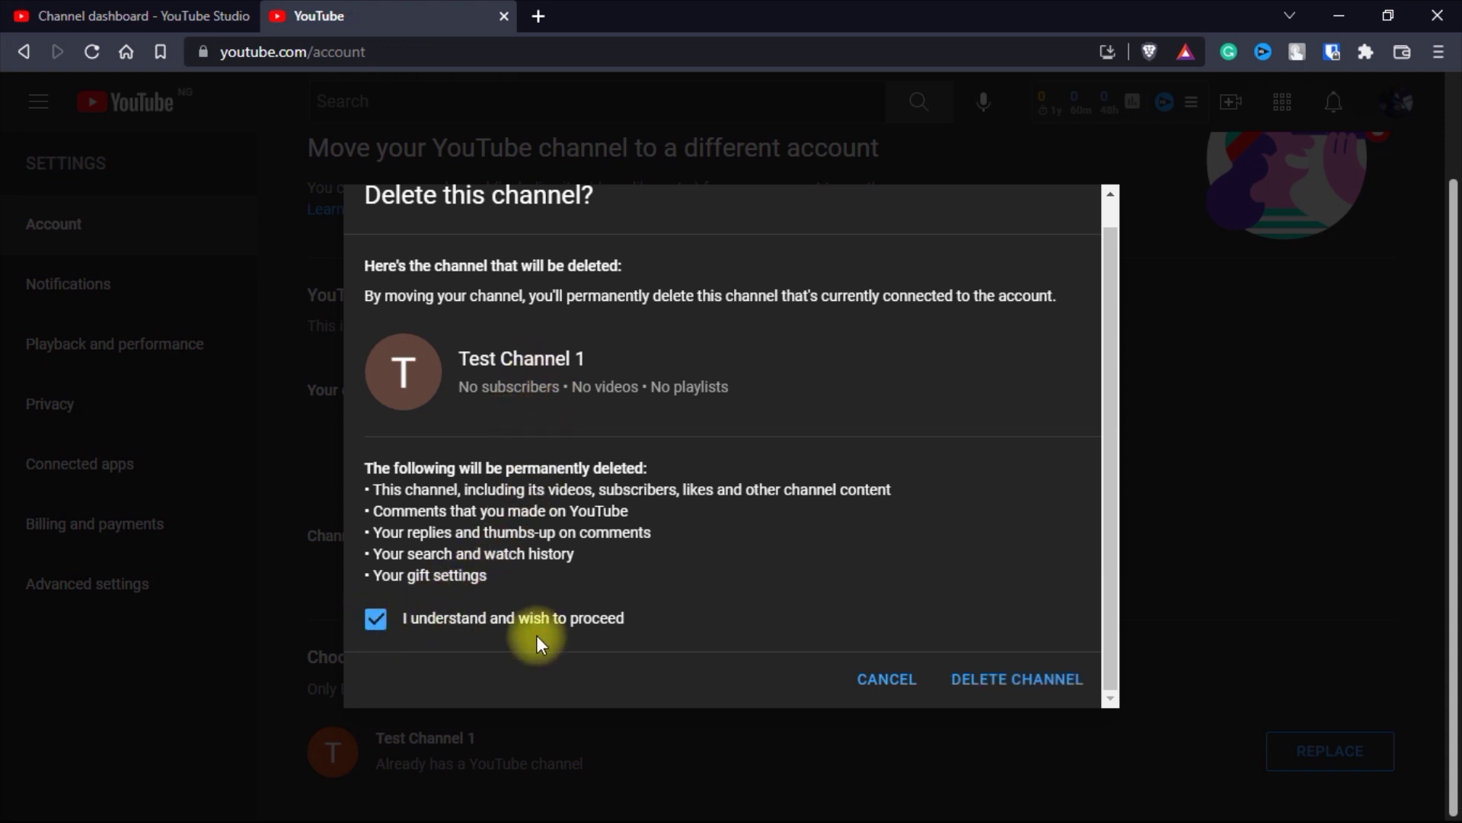
{"action": "left_click", "coordinate": [990, 690]}
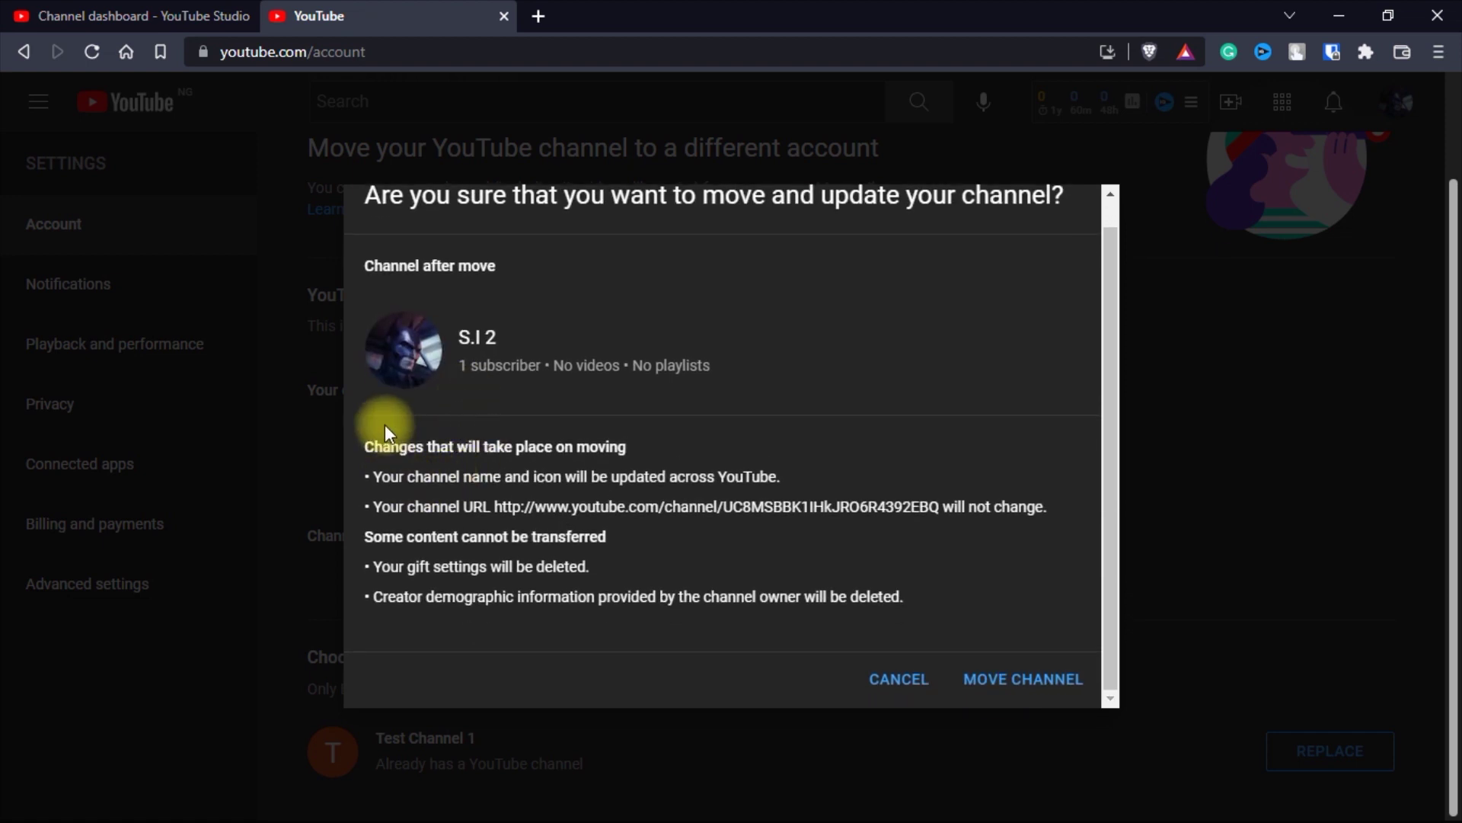
{"action": "left_click", "coordinate": [1021, 690]}
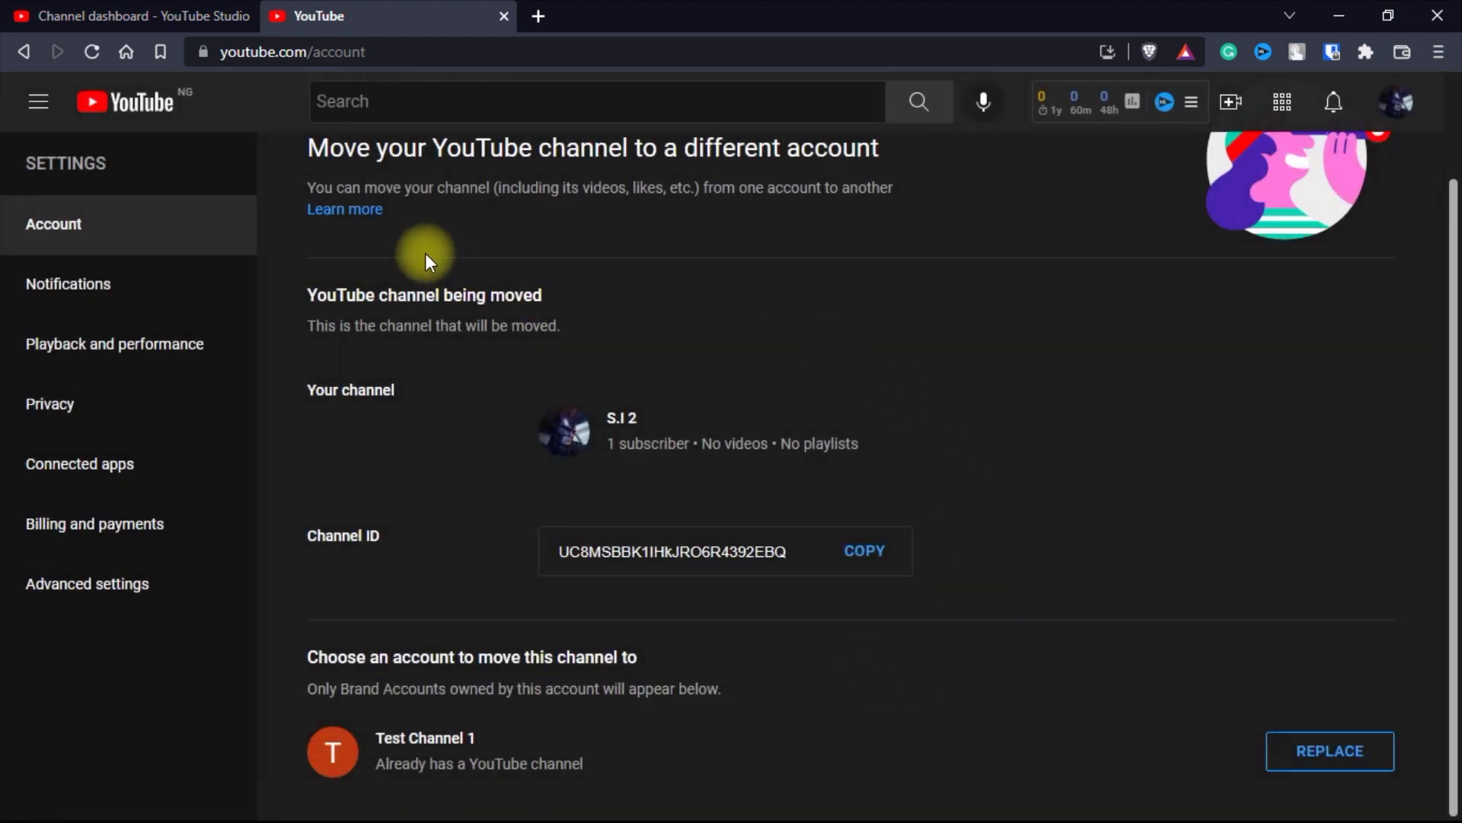
- From the YouTube home page, confirm creating the Shu's Techs channel
{"action": "left_click", "coordinate": [161, 104]}
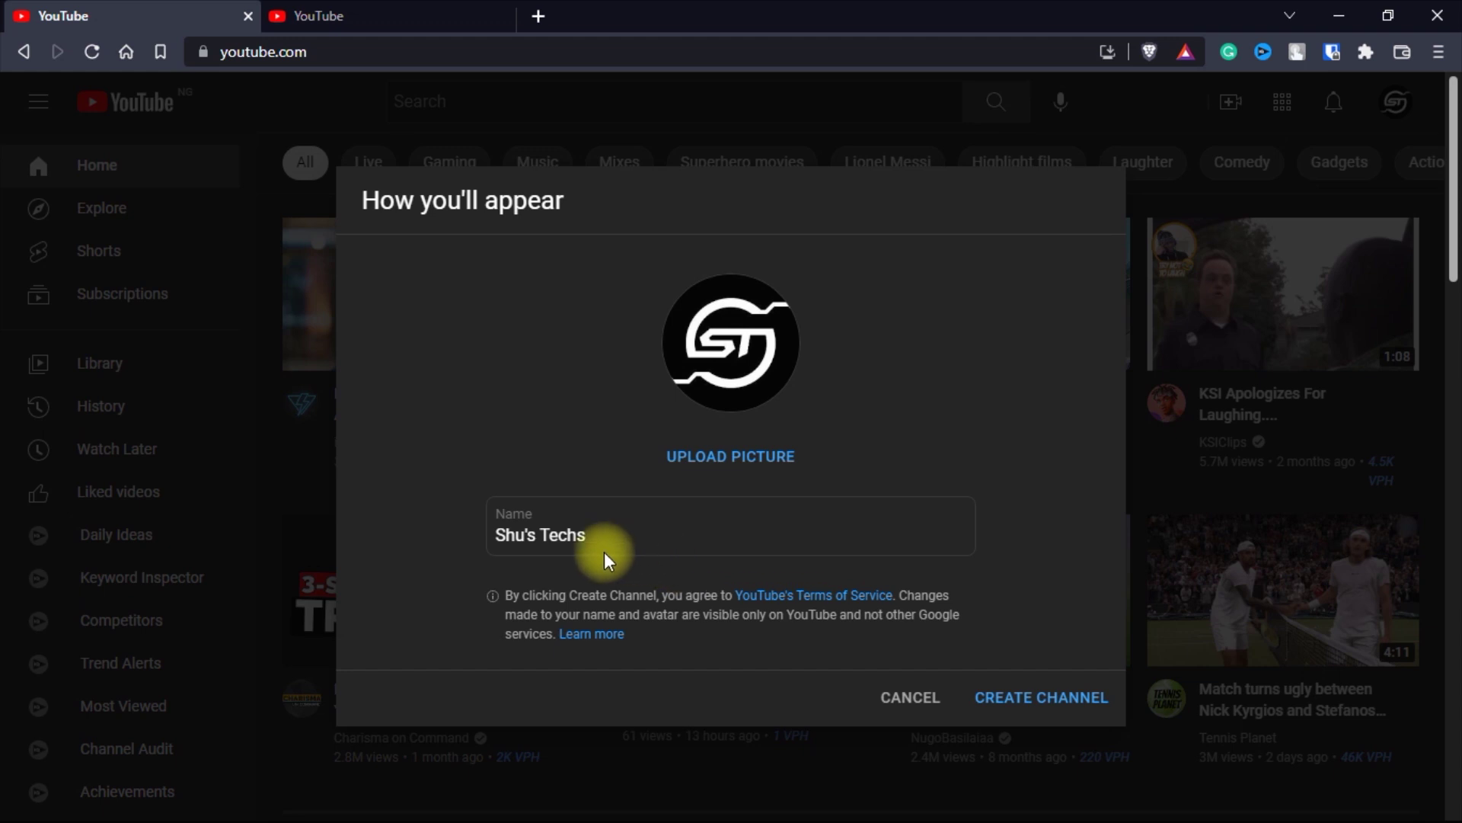
{"action": "left_click", "coordinate": [1022, 696]}
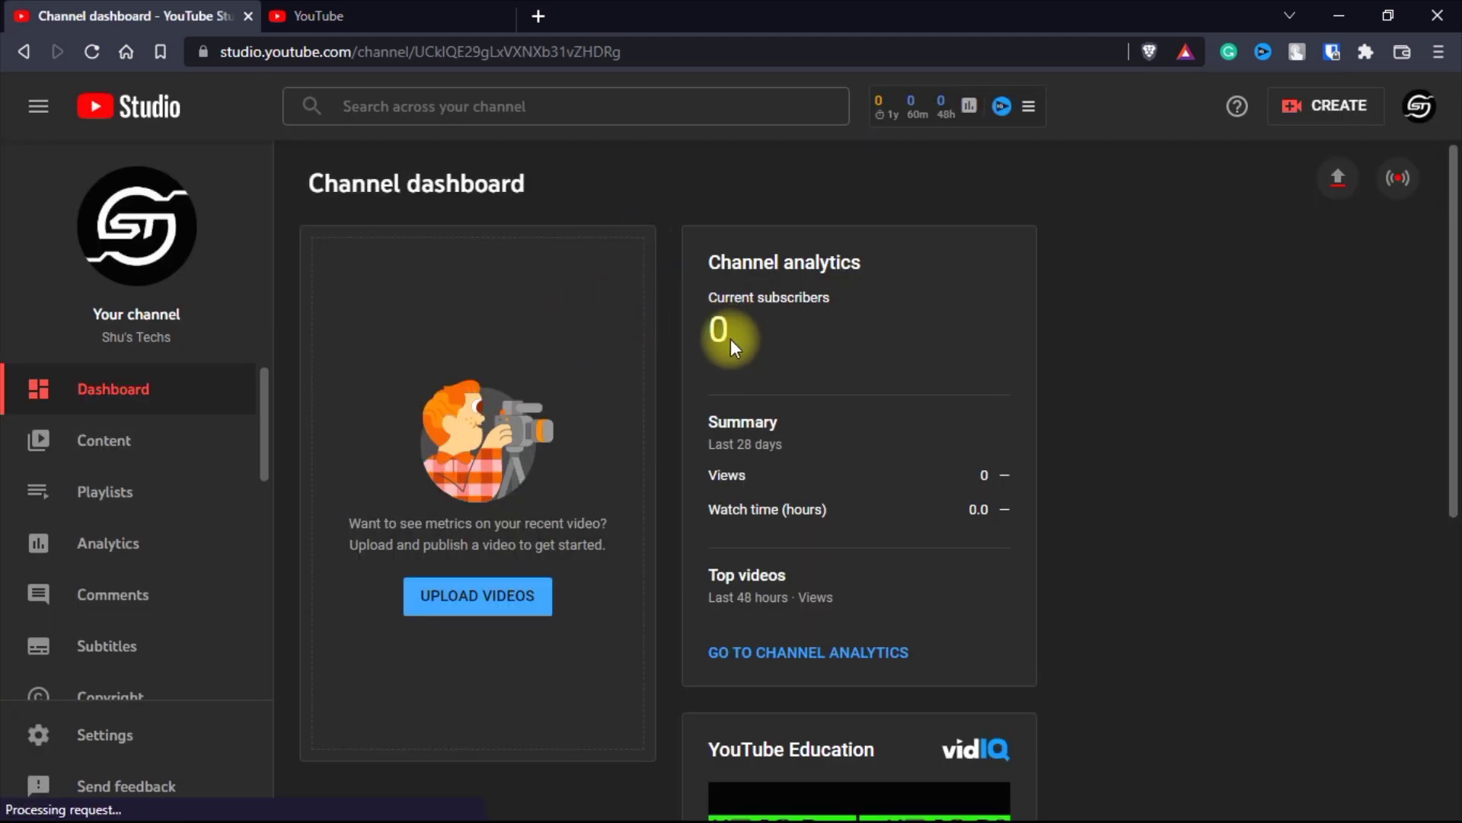
- Switch accounts to S.I 2 and dismiss the dark theme announcement
{"action": "left_click", "coordinate": [1421, 105]}
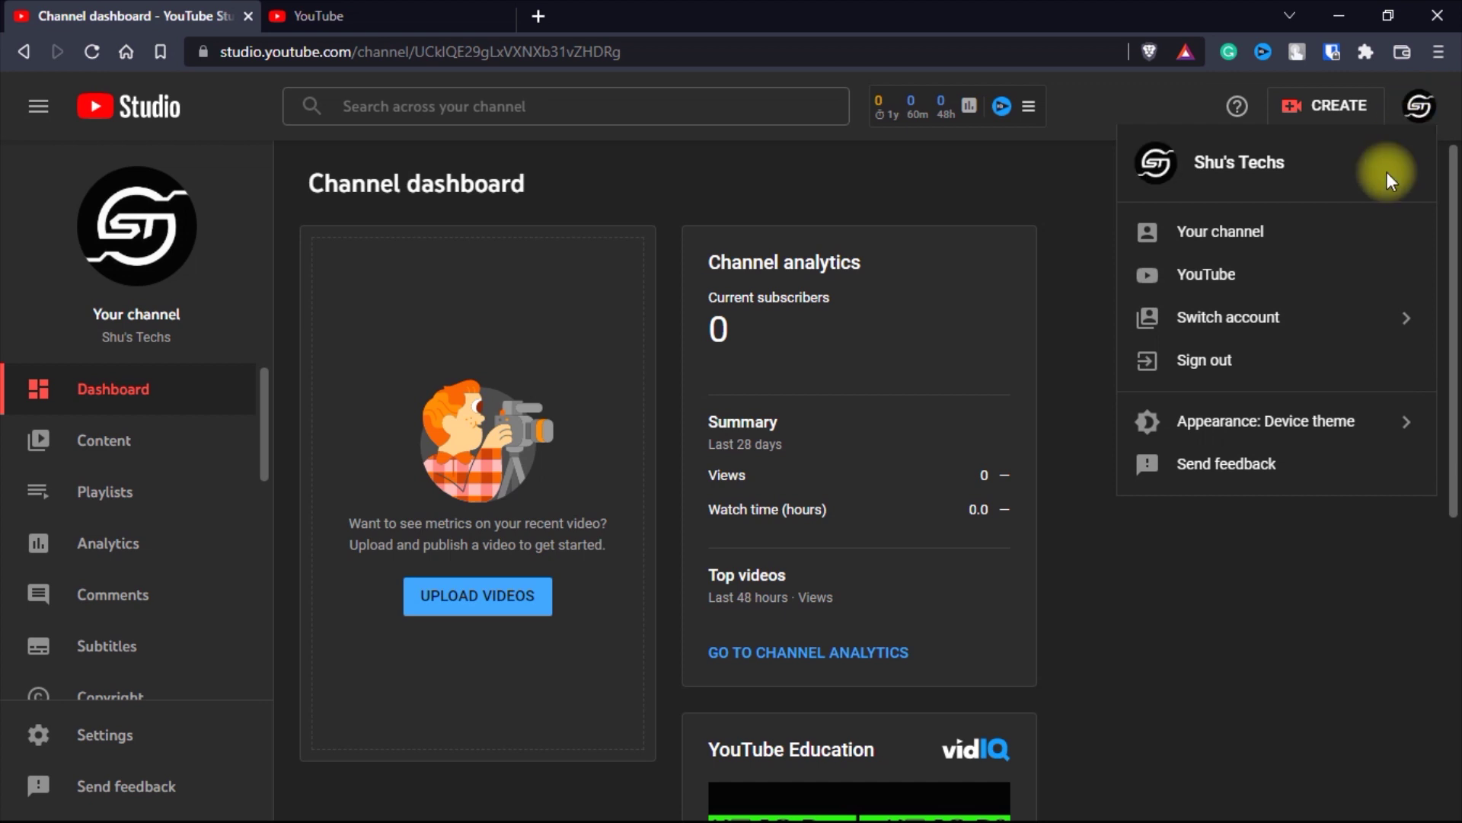
{"action": "left_click", "coordinate": [1268, 331]}
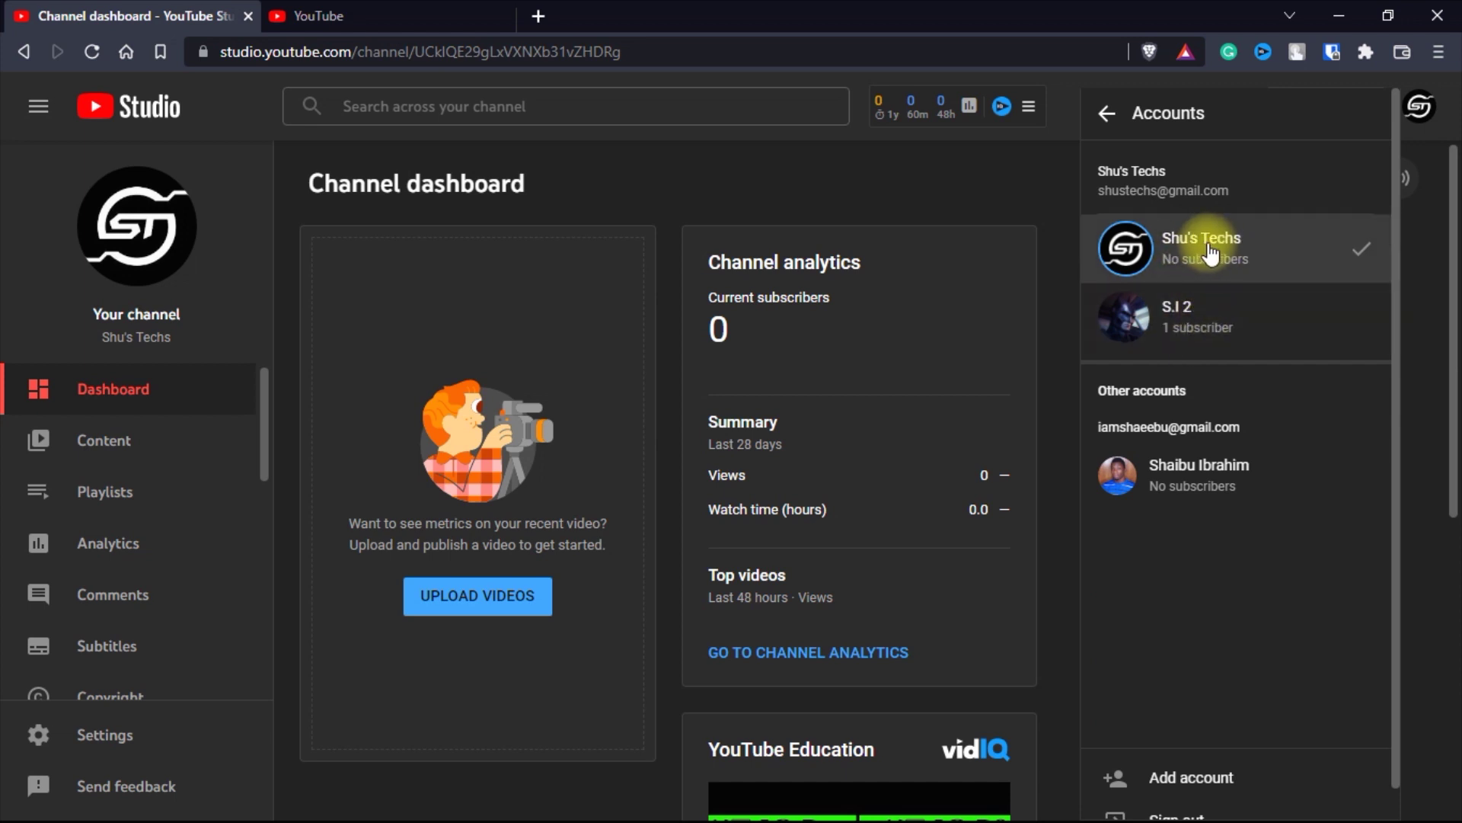
{"action": "left_click", "coordinate": [1192, 324]}
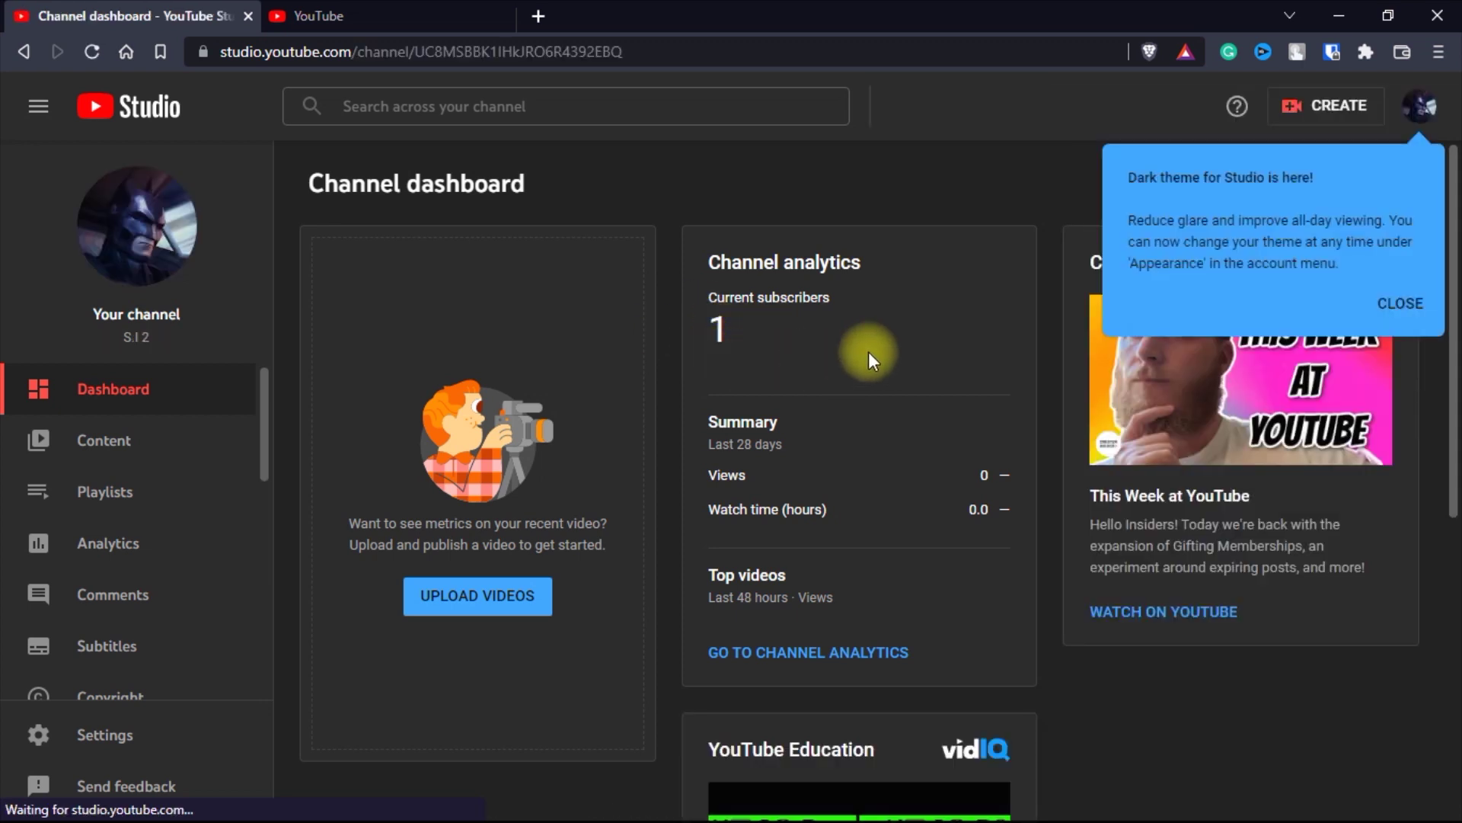
{"action": "left_click", "coordinate": [1409, 303]}
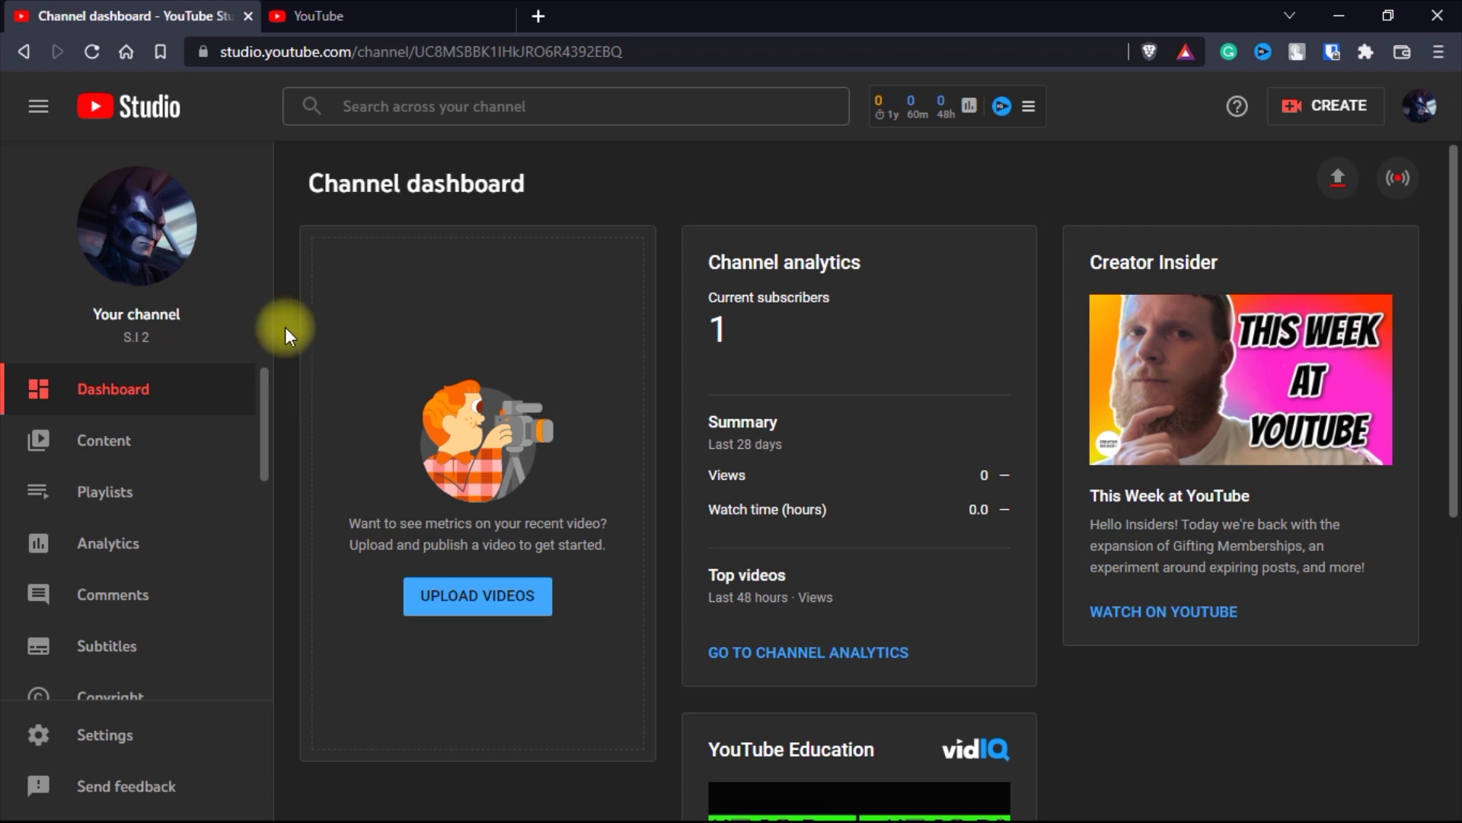
- Open the Test Channel 1 brand account's permissions page from Settings > Permissions
{"action": "left_click", "coordinate": [113, 736]}
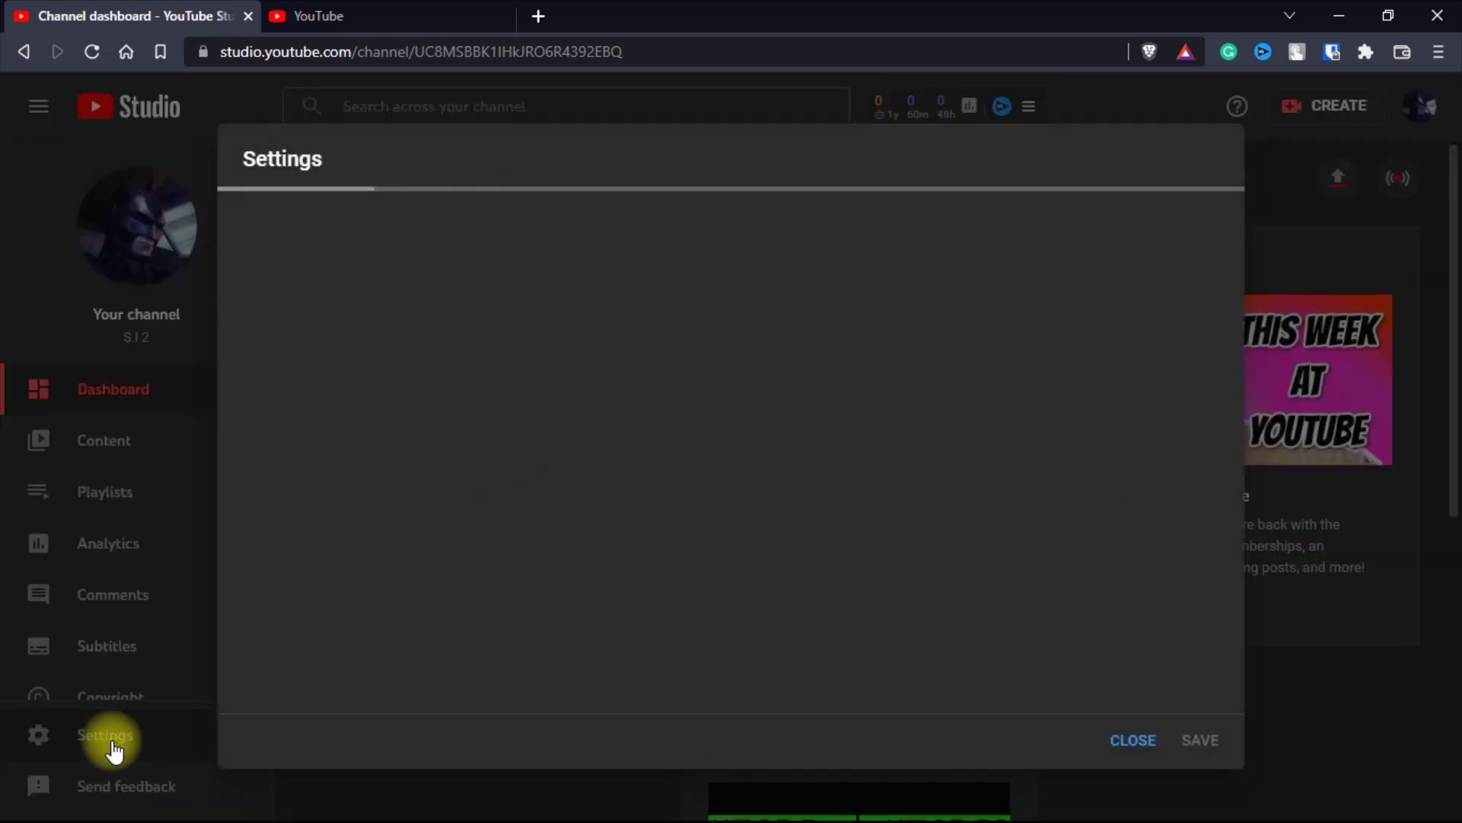
{"action": "left_click", "coordinate": [324, 389]}
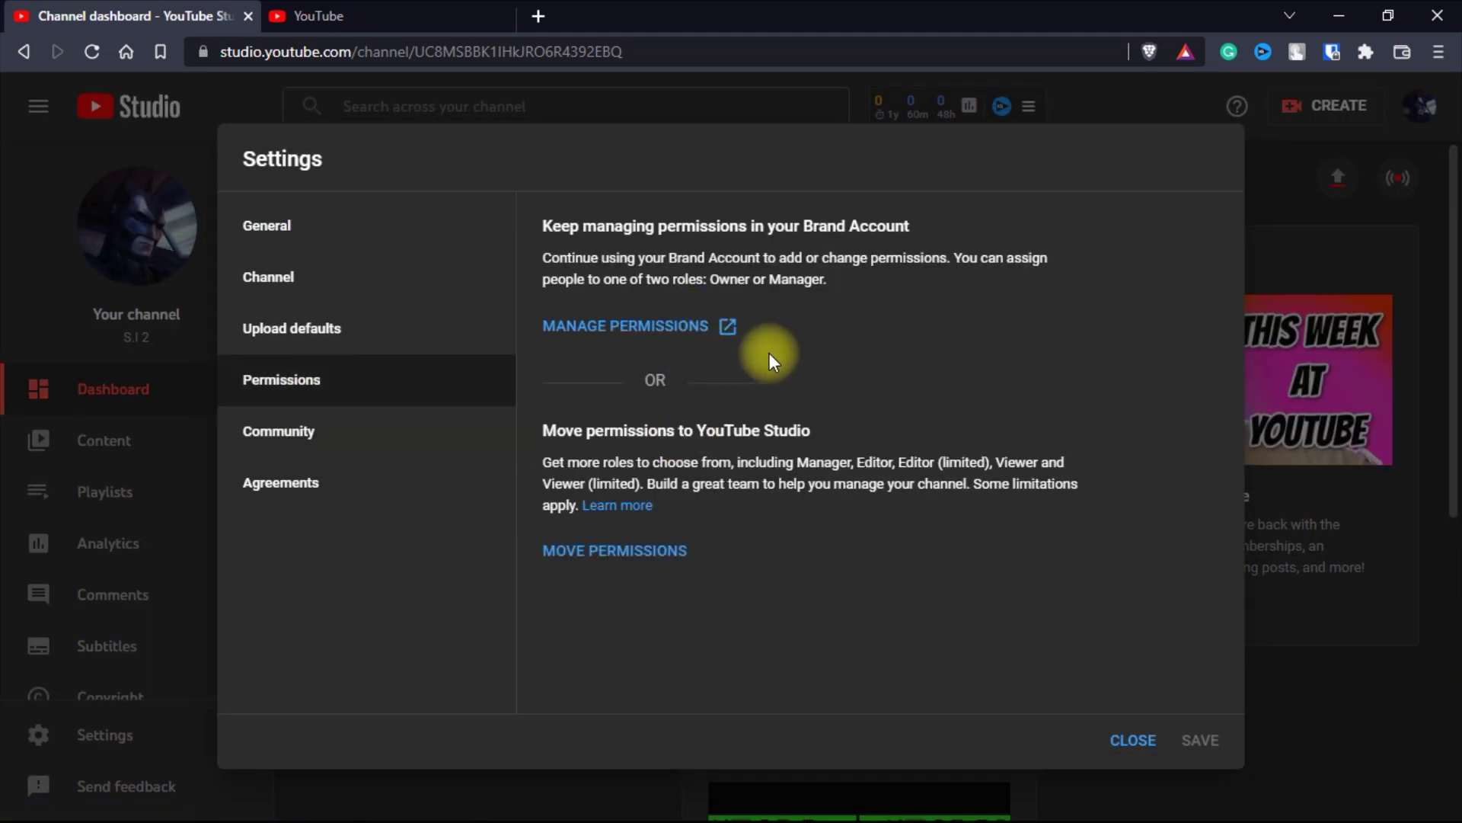
{"action": "left_click", "coordinate": [656, 328]}
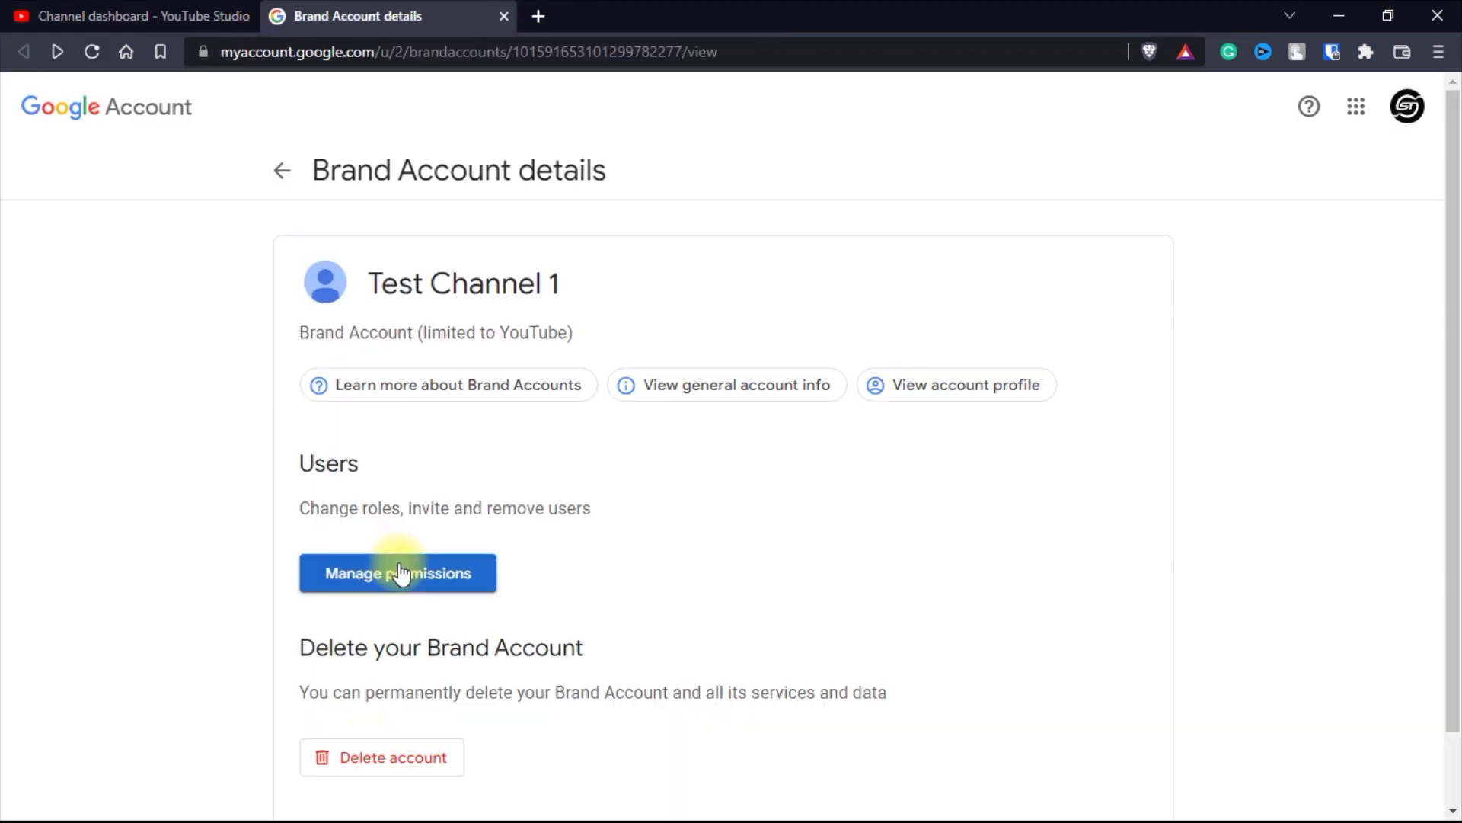
- Invite the second account's e-mail address to the brand account with the Owner role
{"action": "left_click", "coordinate": [403, 577]}
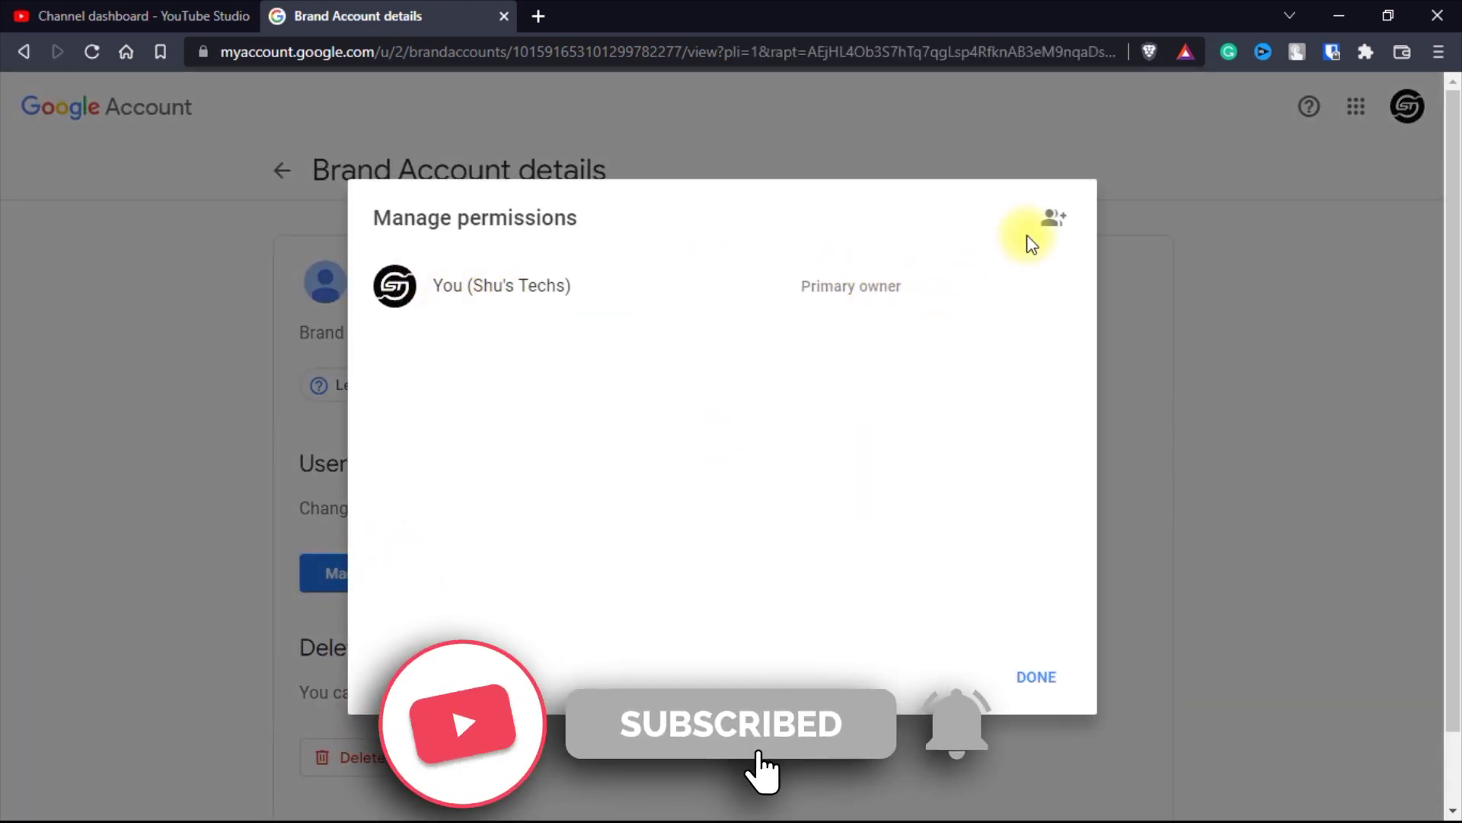
{"action": "left_click", "coordinate": [1055, 222]}
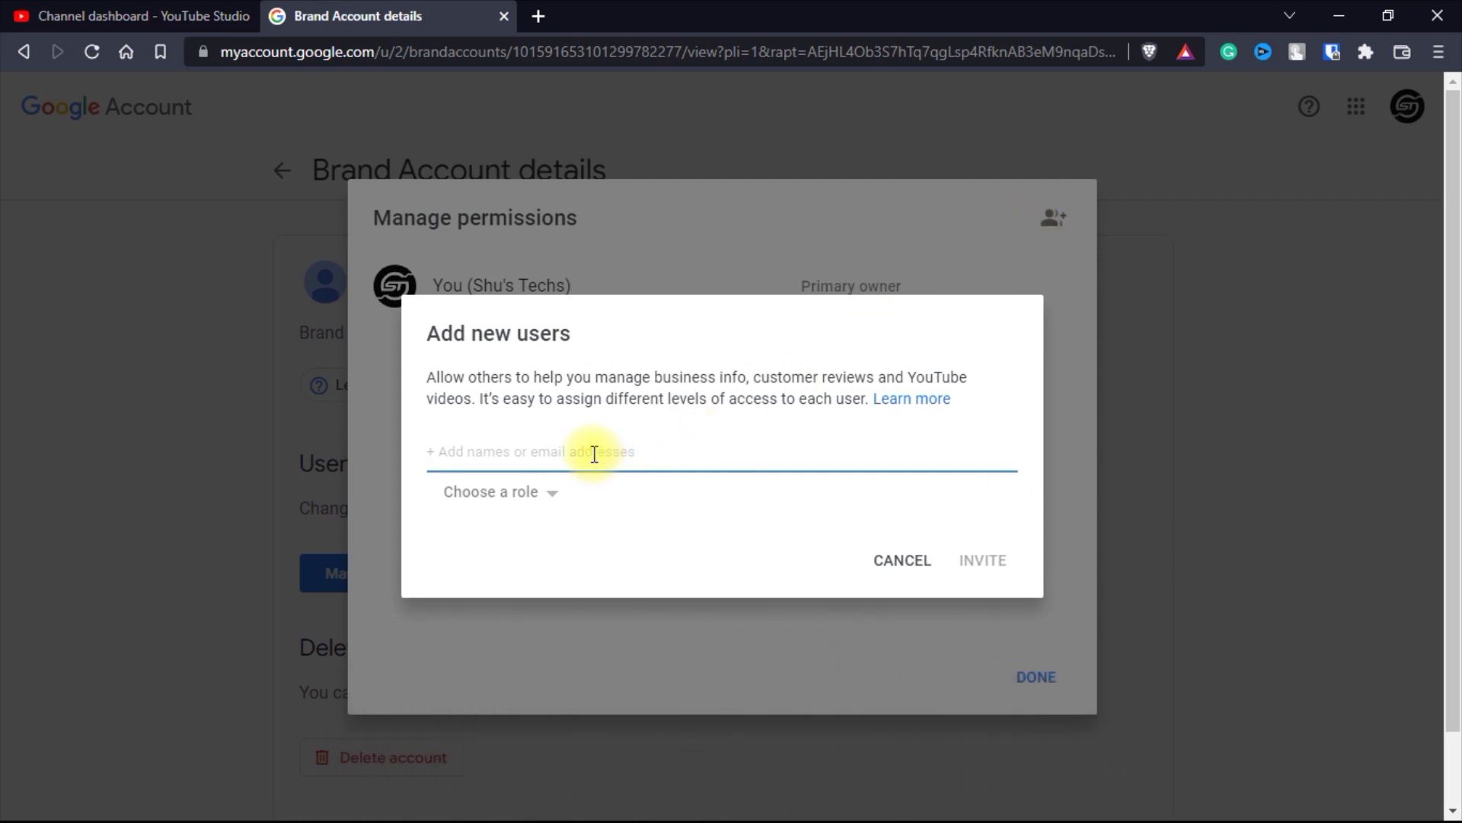
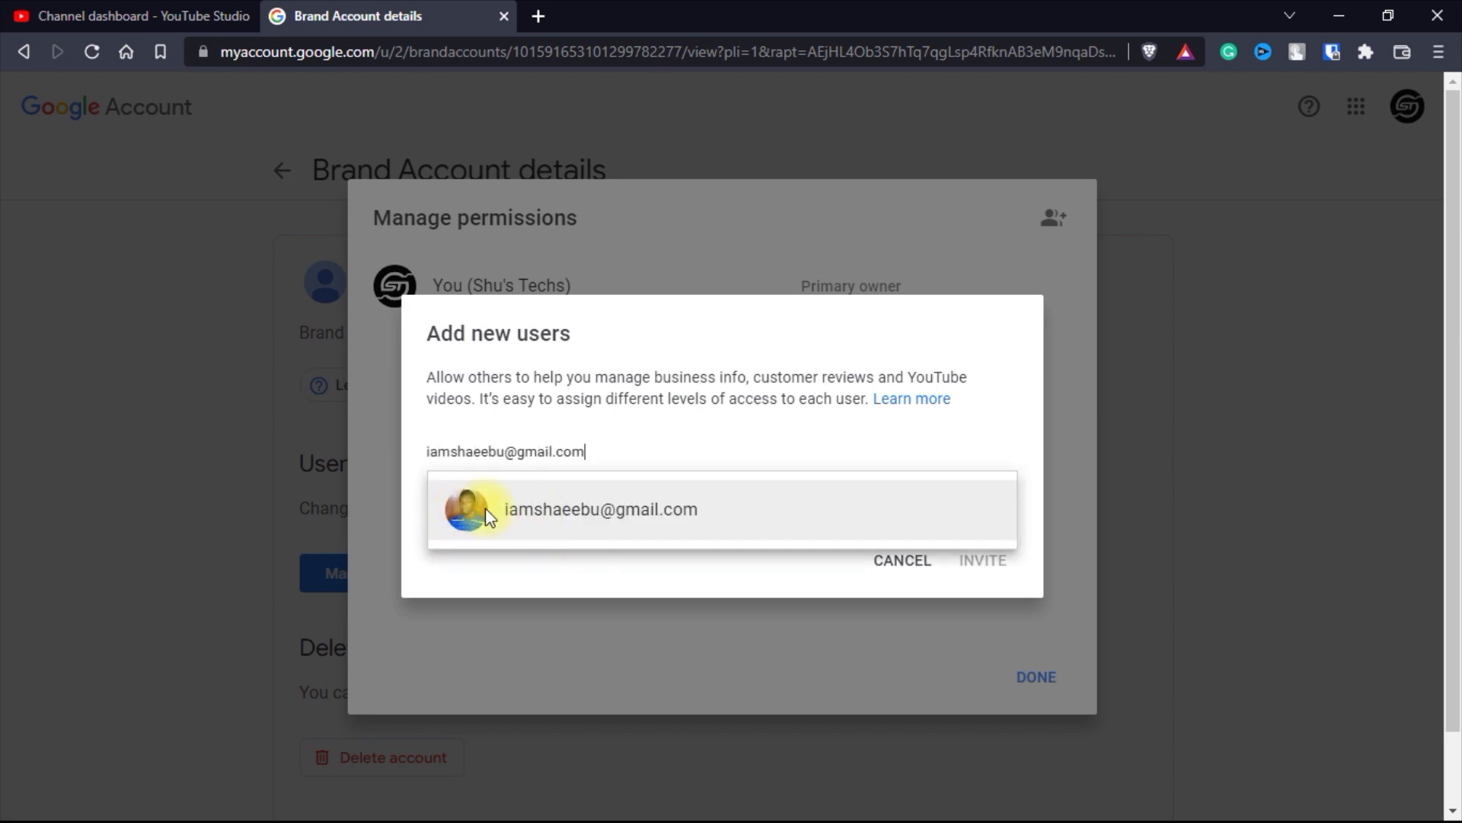
{"action": "left_click", "coordinate": [565, 510]}
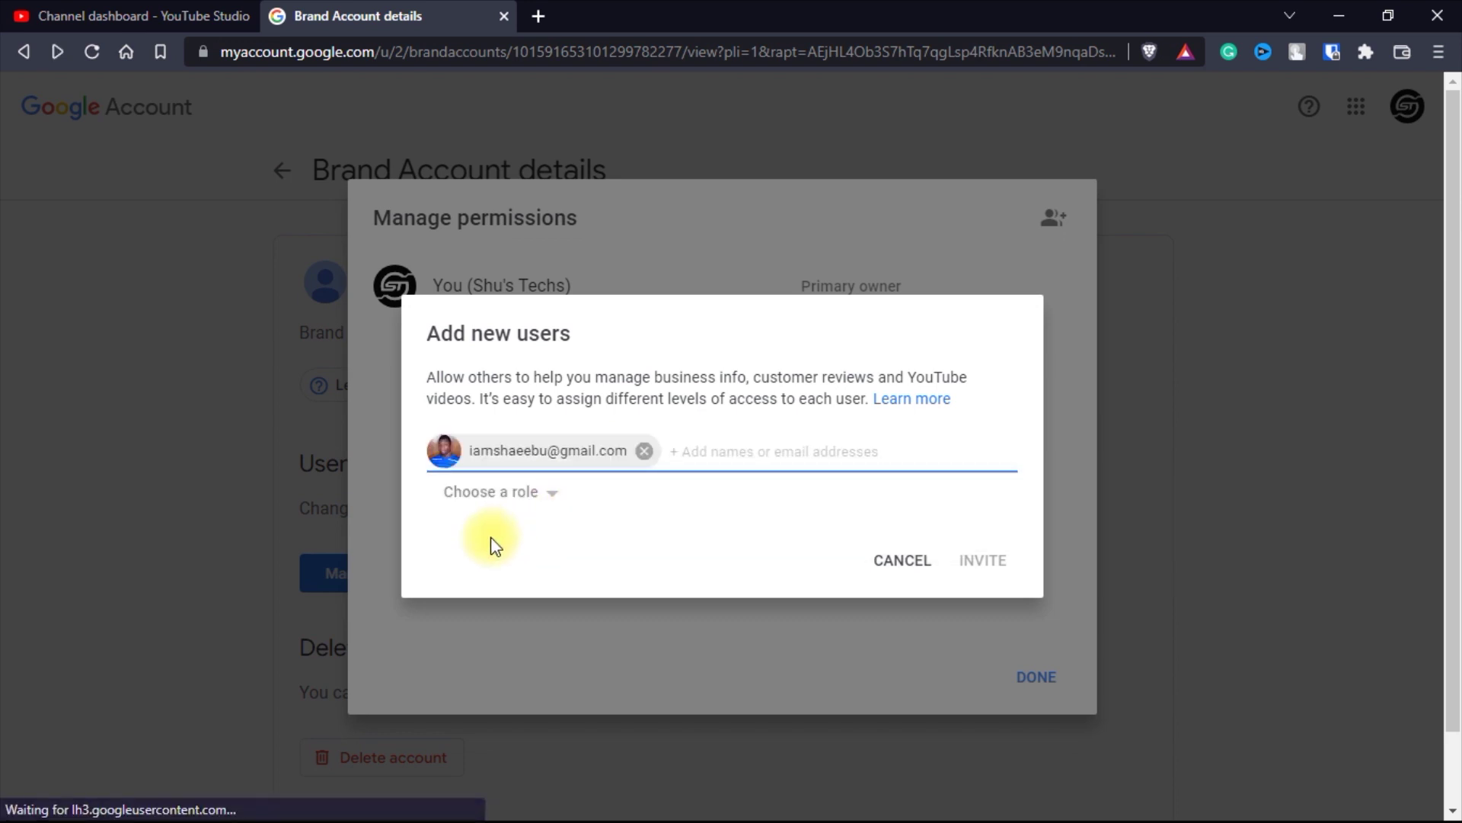
{"action": "left_click", "coordinate": [540, 497]}
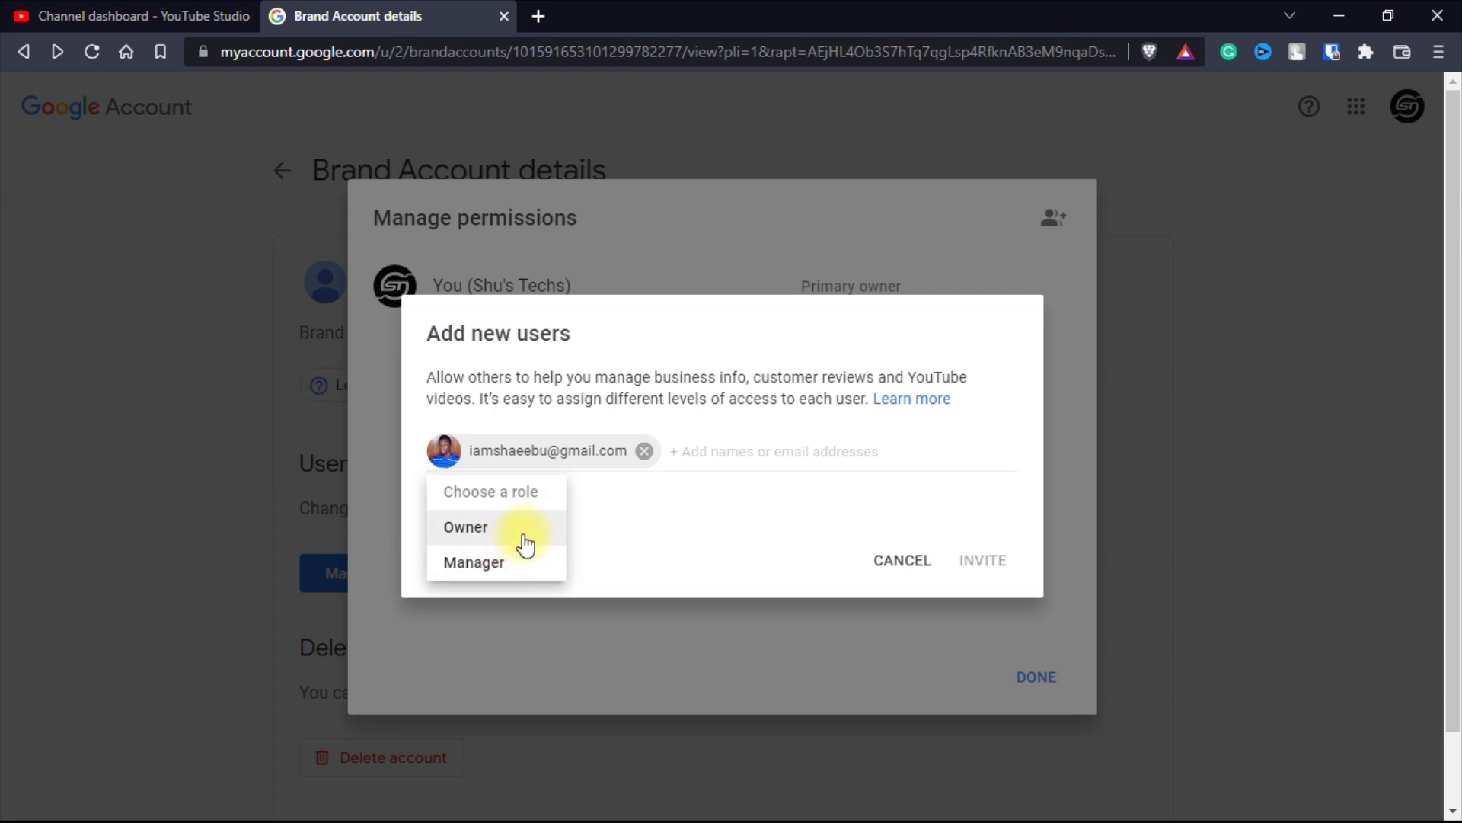
{"action": "left_click", "coordinate": [486, 533]}
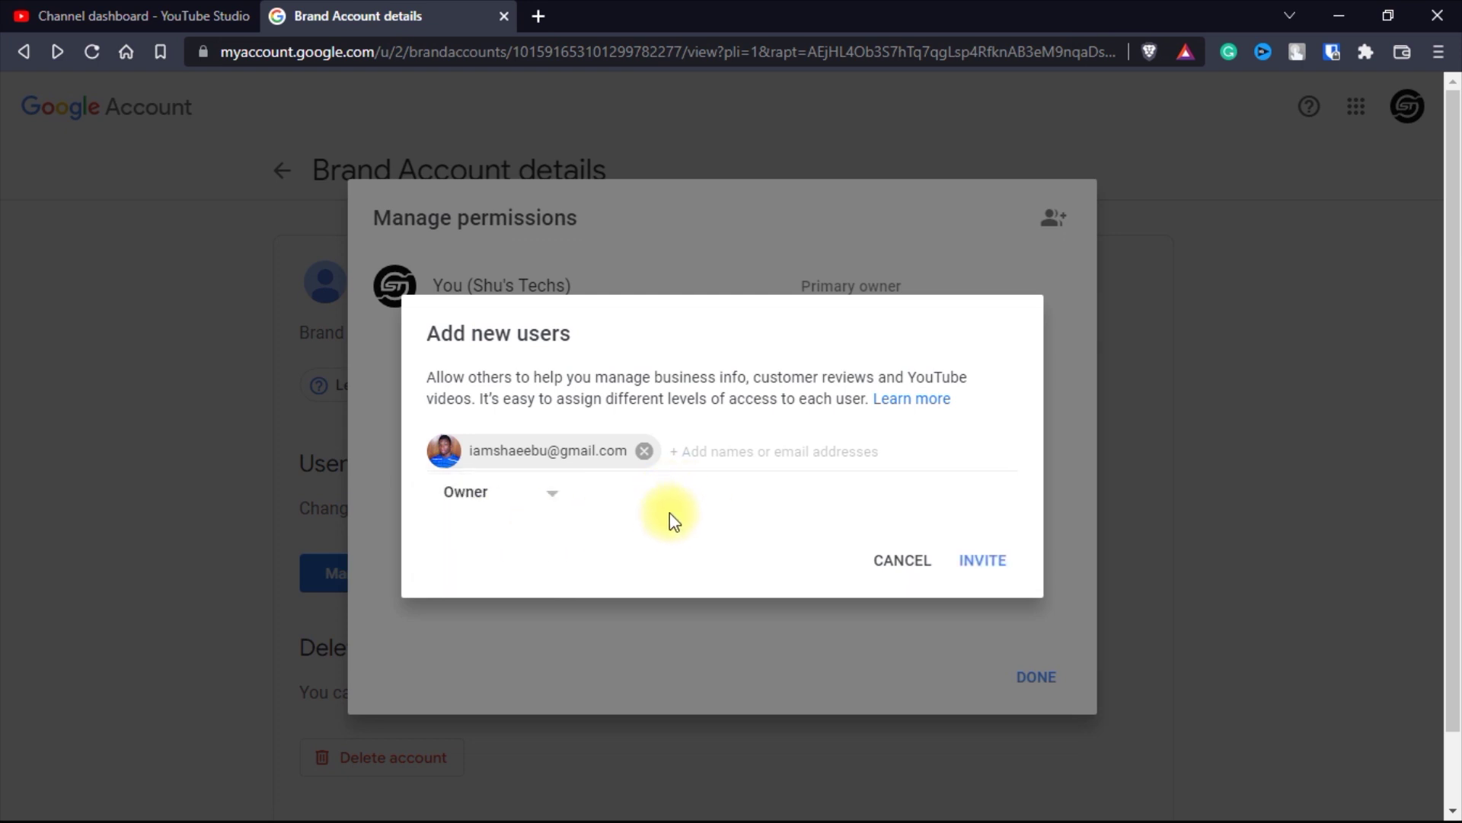
{"action": "left_click", "coordinate": [981, 560]}
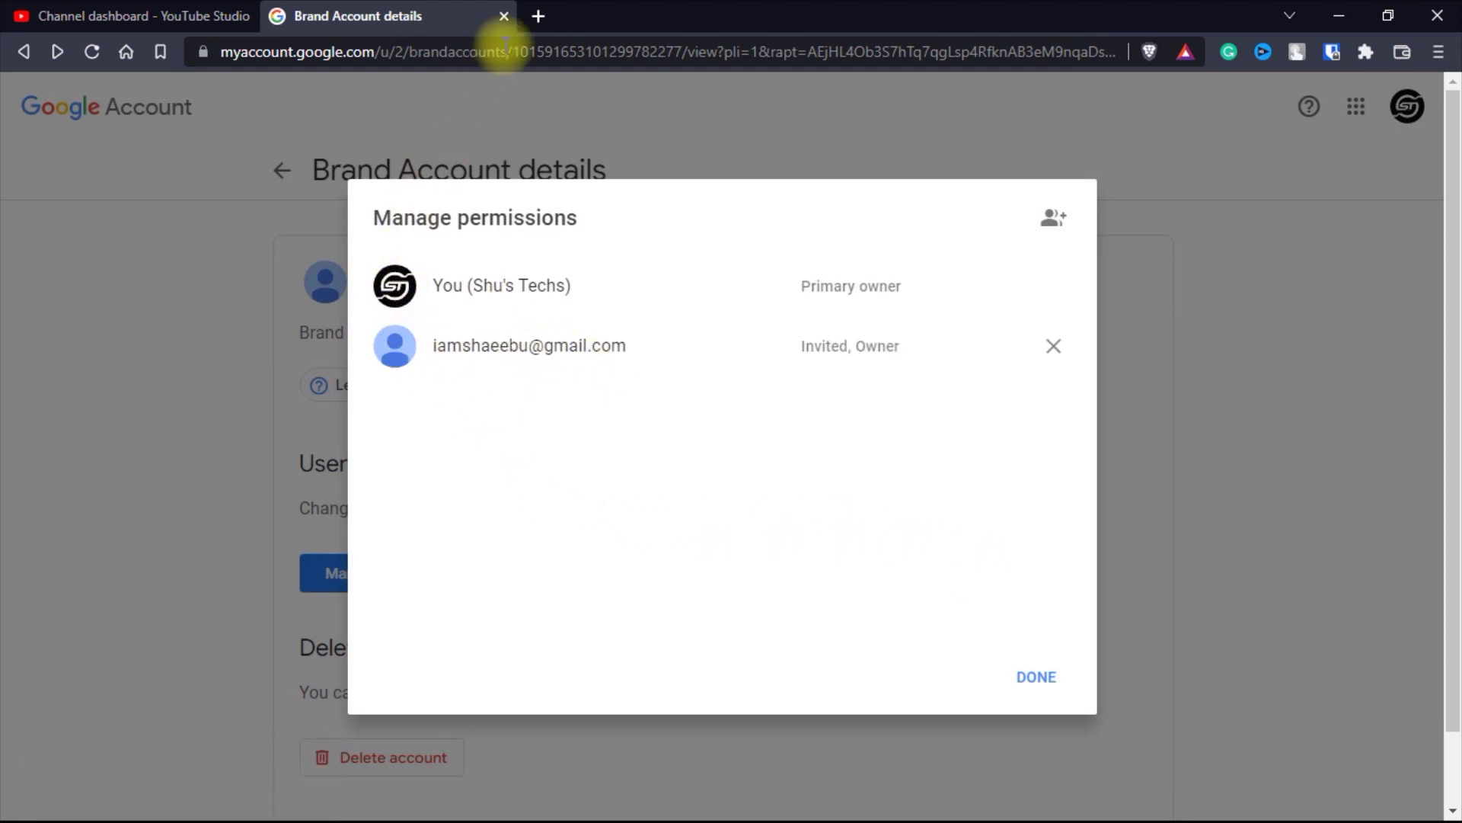
- Open the ownership invitation email in the second account's Gmail and follow its Accept invitation link
{"action": "left_click", "coordinate": [539, 16]}
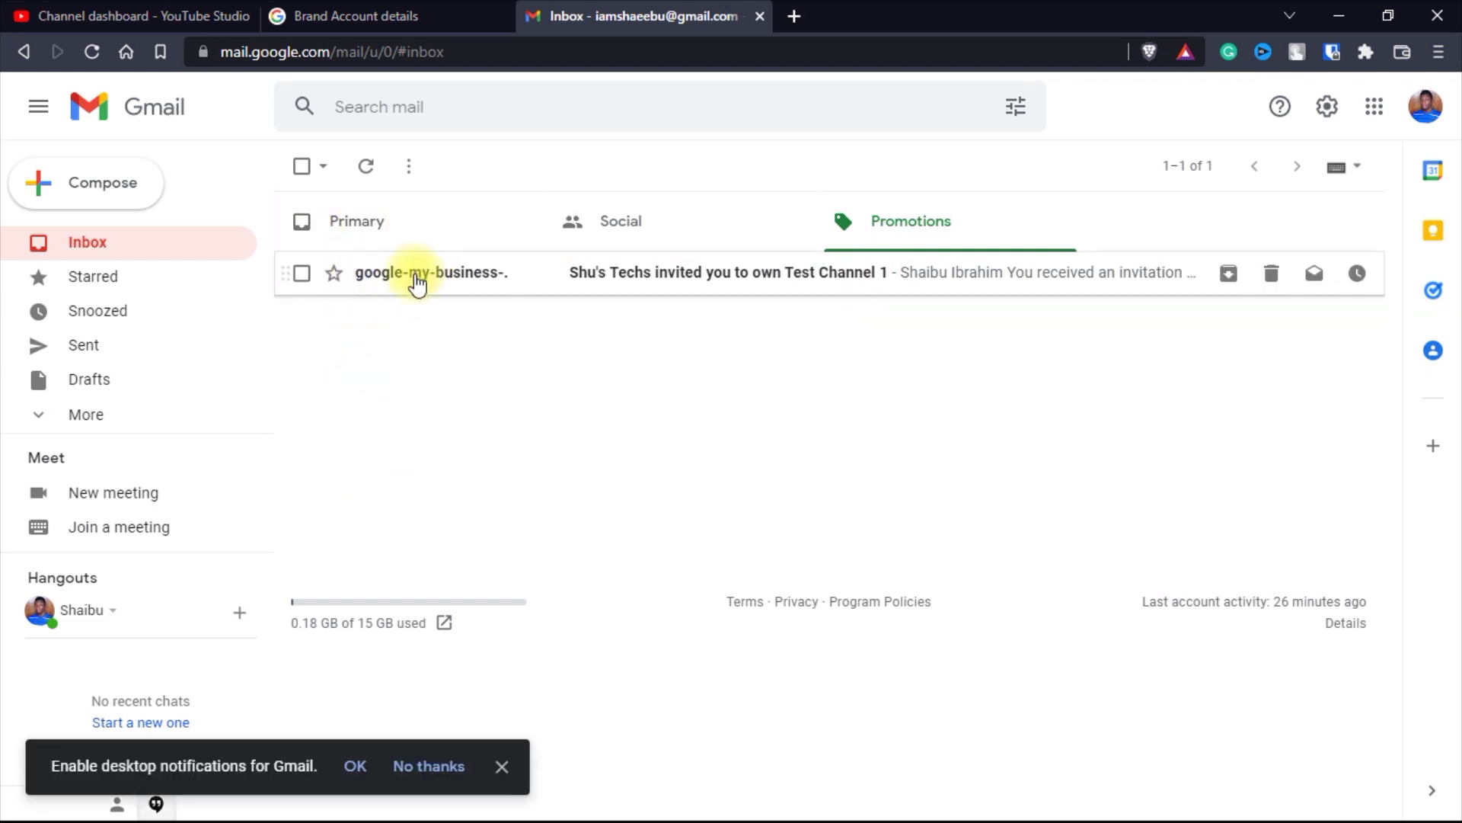
{"action": "mouse_move", "coordinate": [415, 281]}
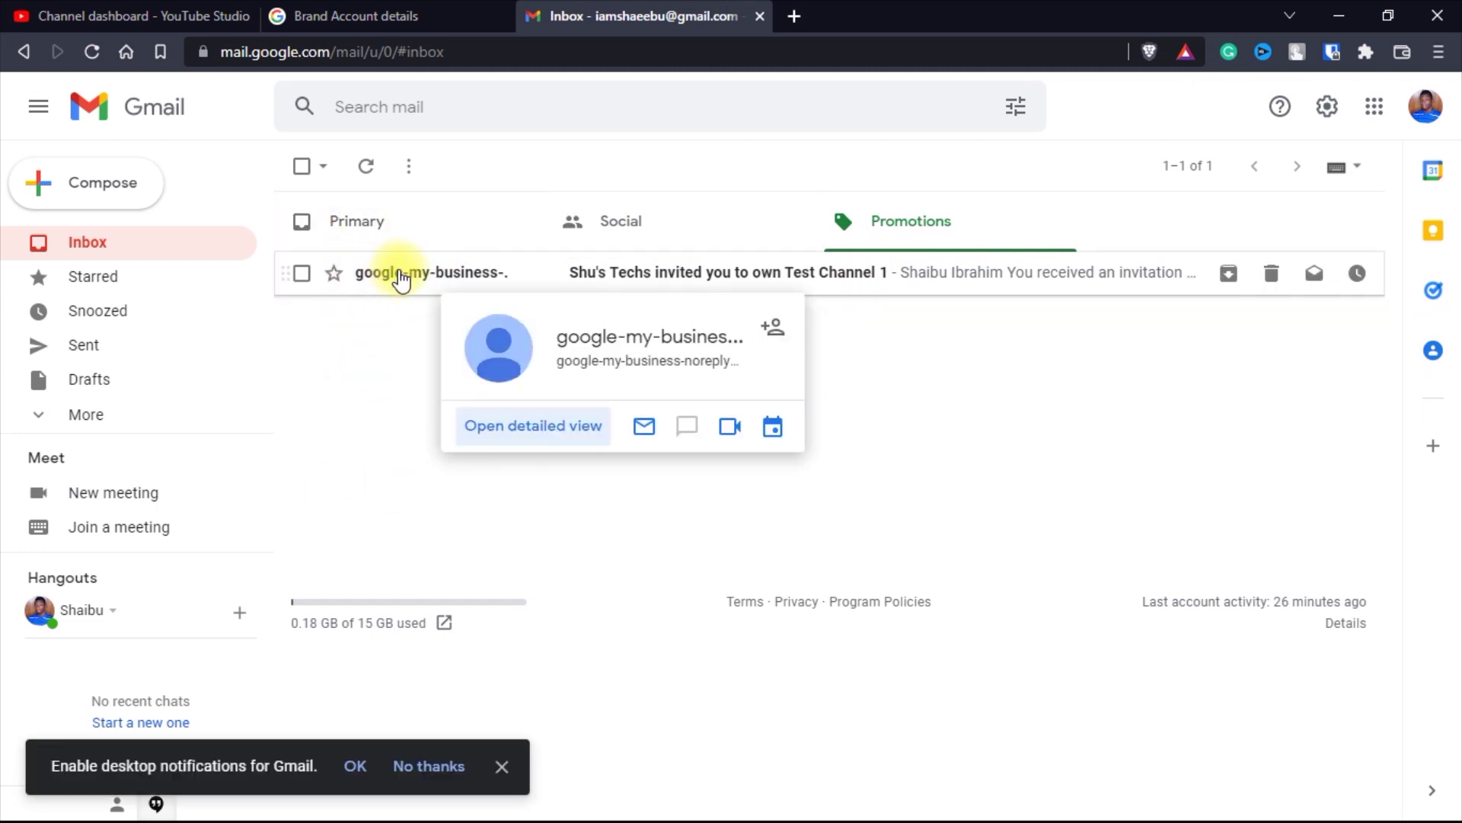
{"action": "left_click", "coordinate": [451, 282]}
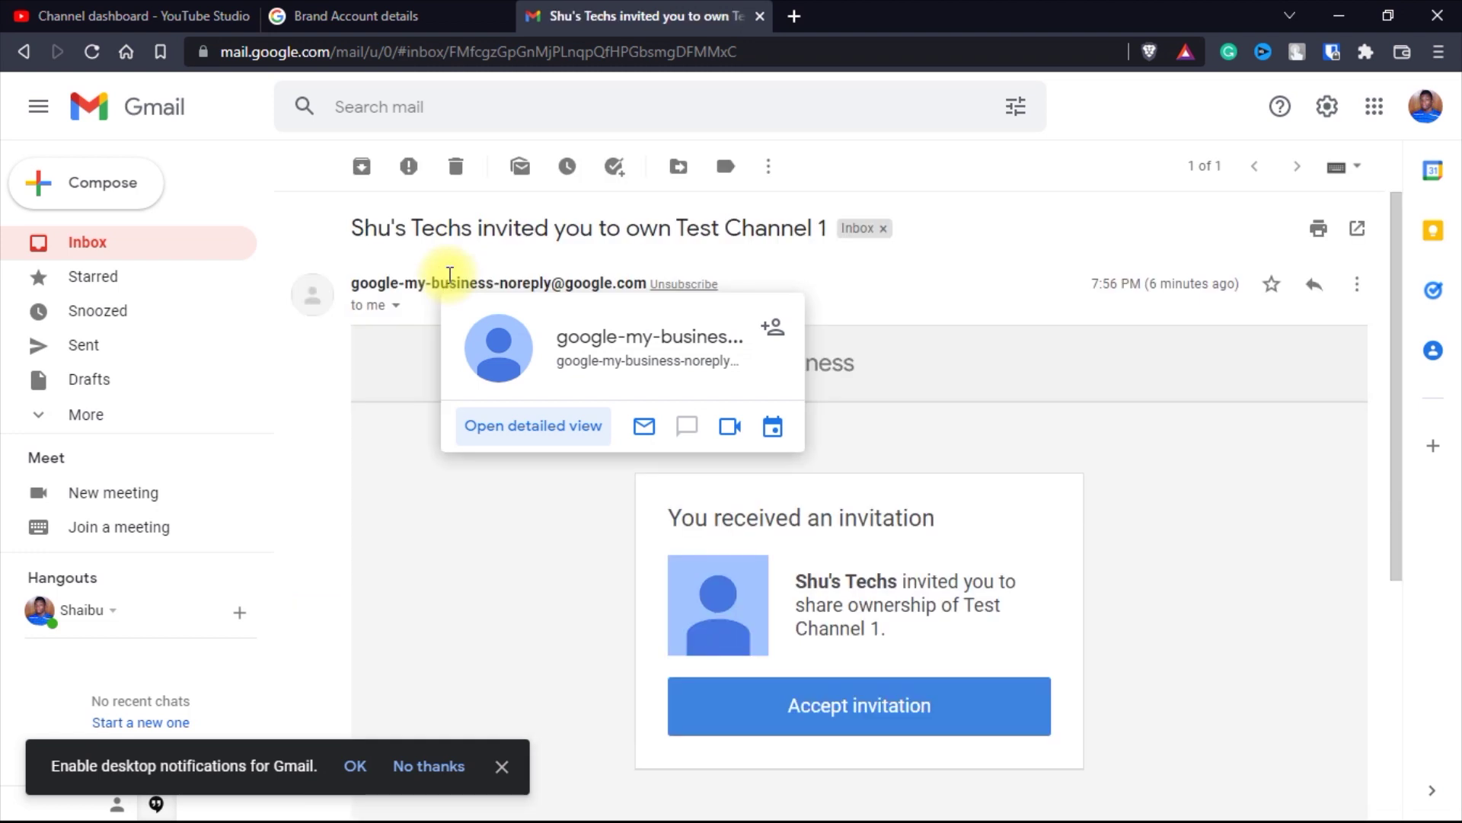
{"action": "scroll", "coordinate": [884, 549], "scroll_direction": "down", "scroll_amount": 3}
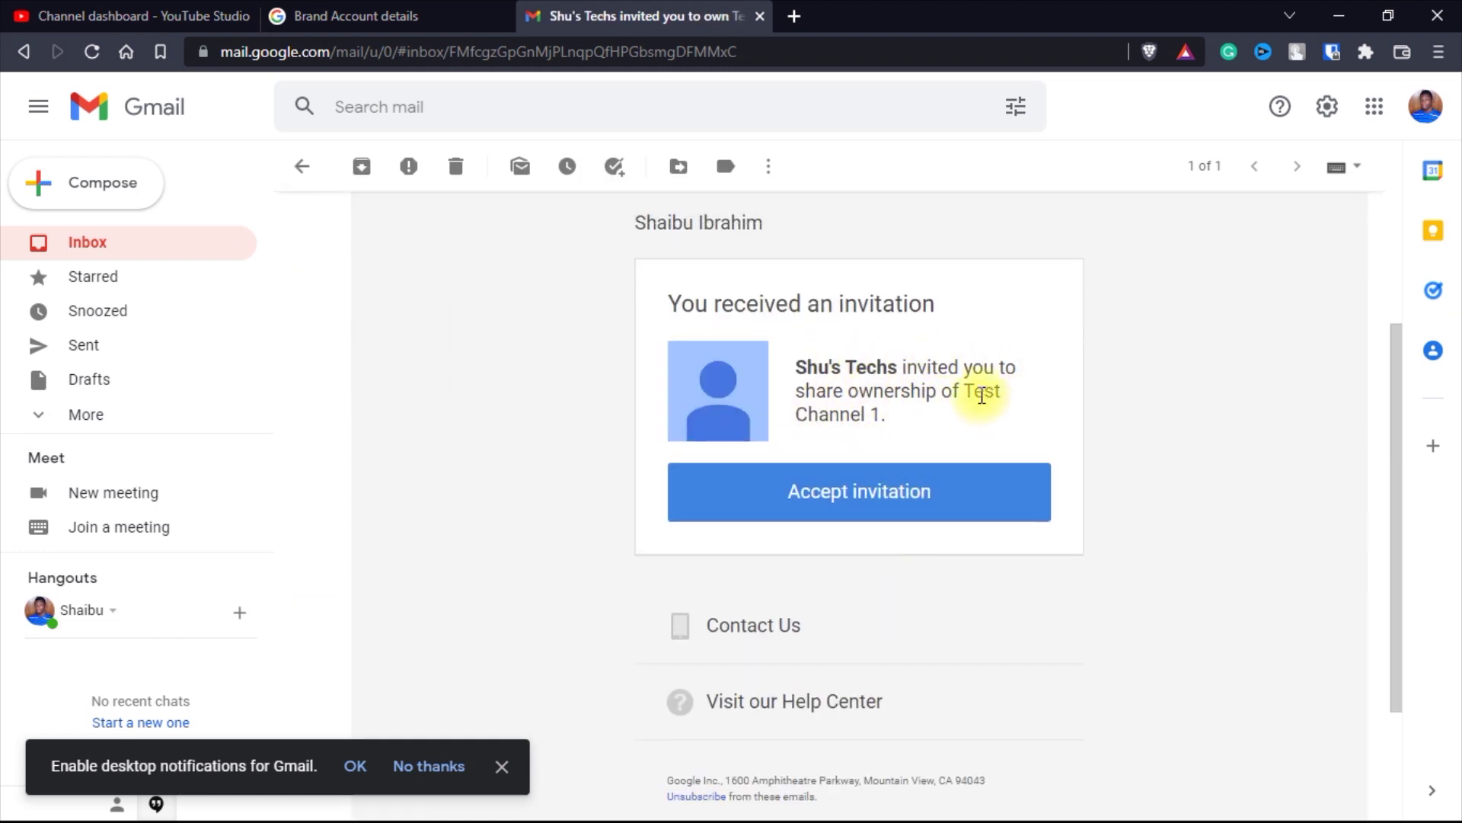
{"action": "left_click", "coordinate": [835, 495]}
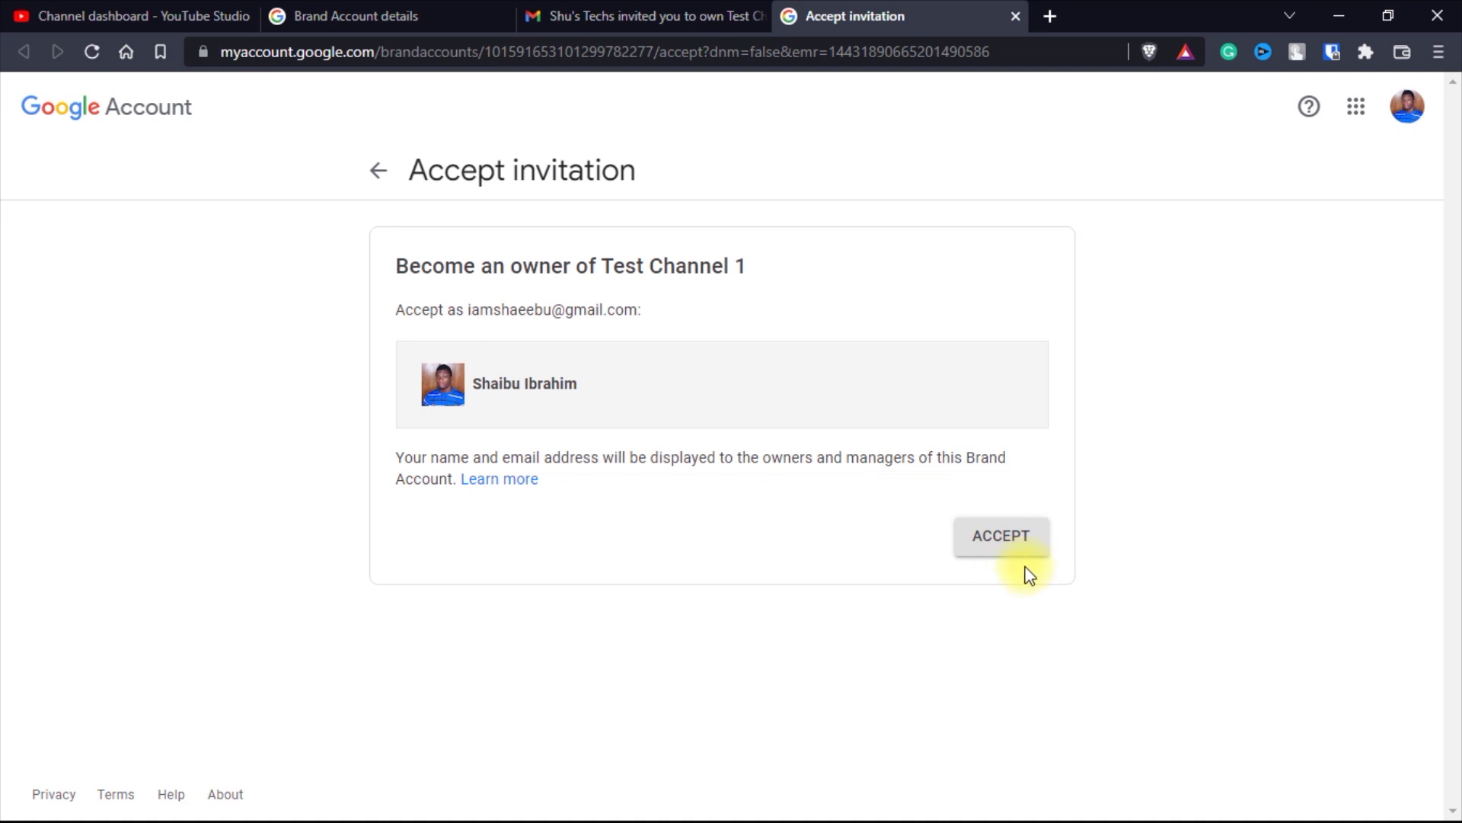
- Accept ownership of Test Channel 1 and return to the YouTube Studio tab
{"action": "left_click", "coordinate": [1010, 542]}
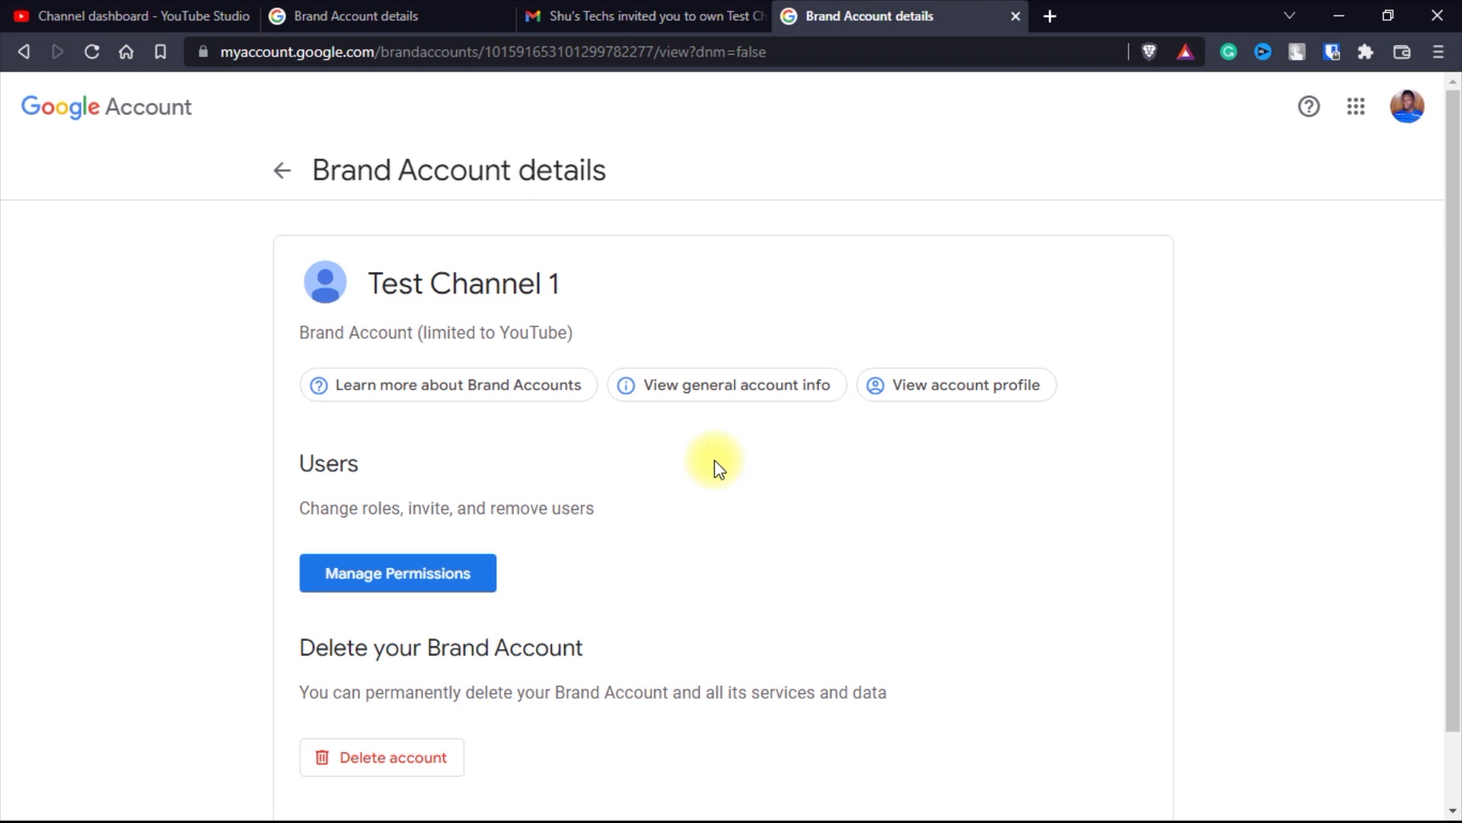
{"action": "left_click", "coordinate": [119, 10]}
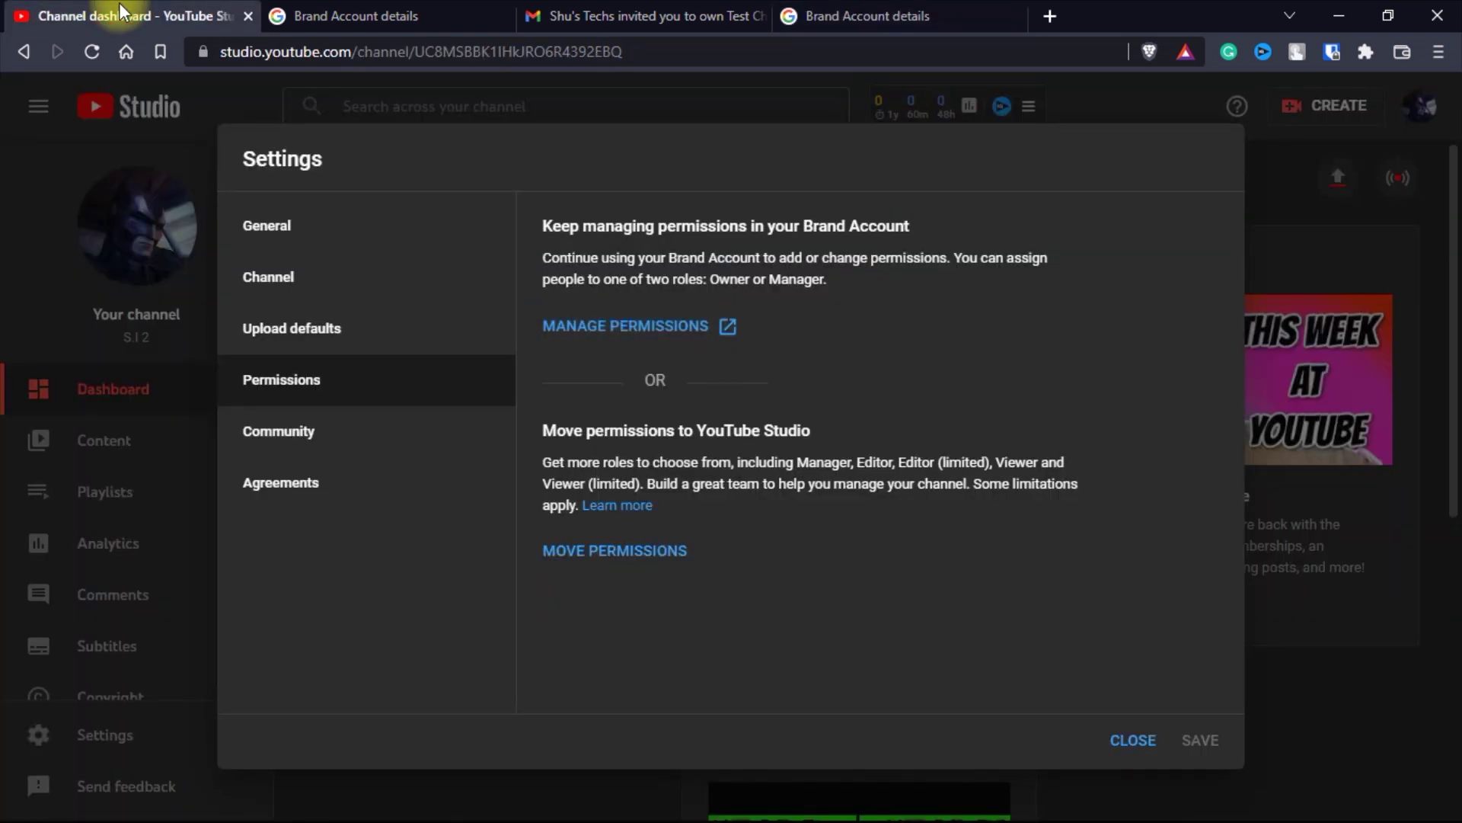
- Close Settings, reload the S.I 2 dashboard, and bring up the Switch account list
{"action": "left_click", "coordinate": [1130, 741]}
{"action": "left_click", "coordinate": [90, 53]}
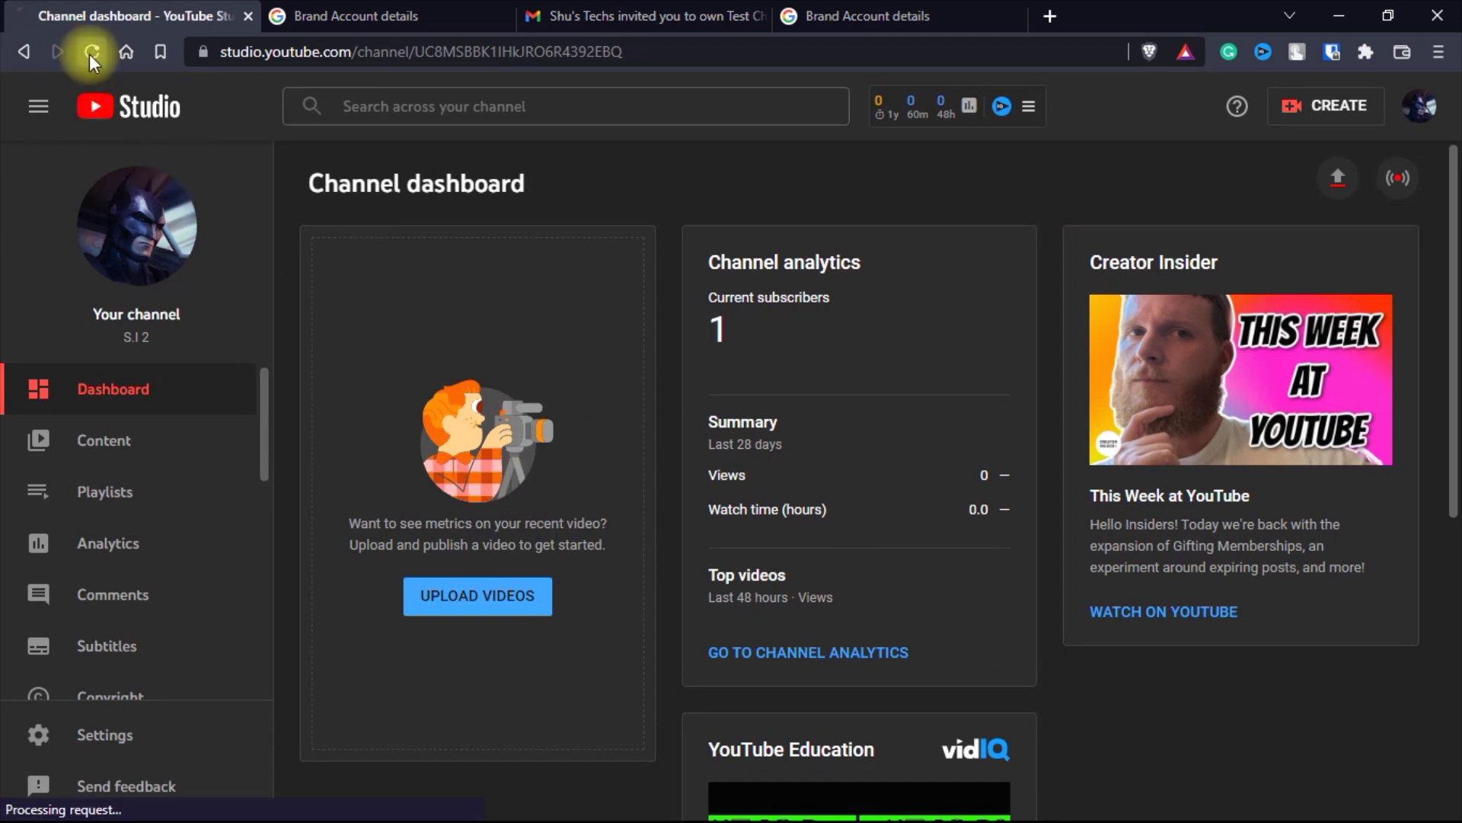
{"action": "left_click", "coordinate": [1420, 106]}
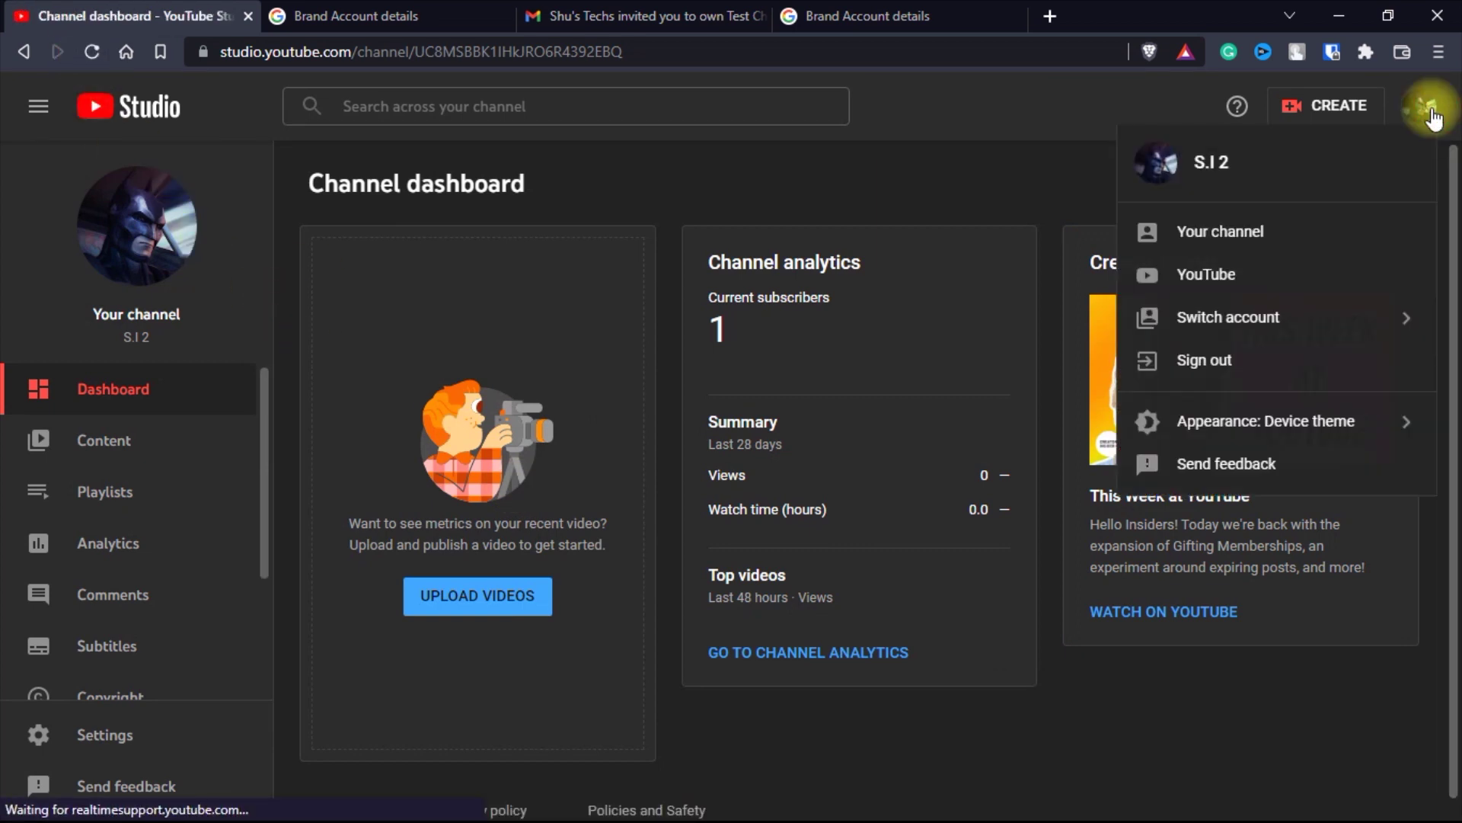
{"action": "left_click", "coordinate": [1267, 324]}
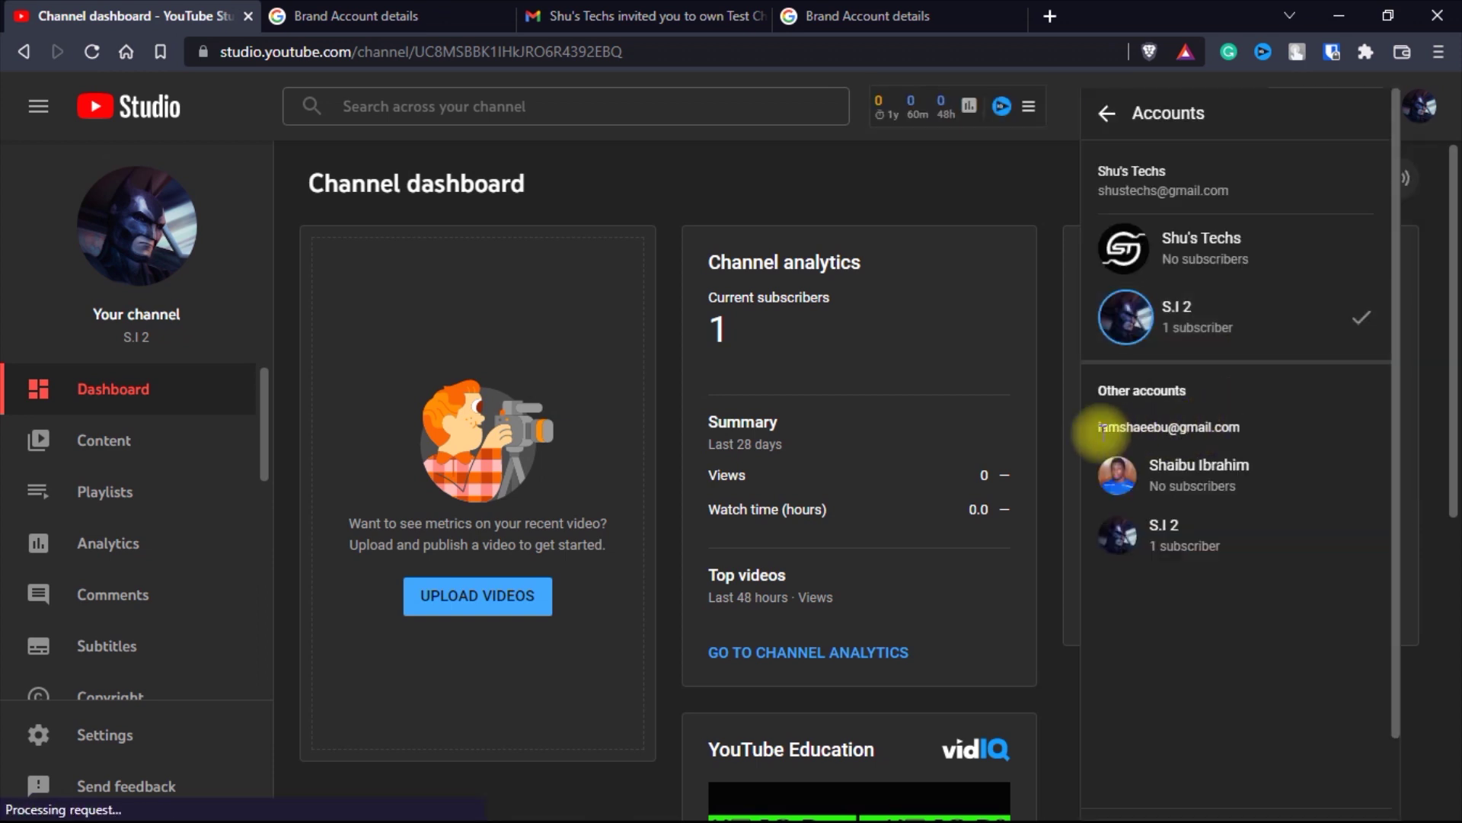
- Highlight both accounts' e-mail addresses to confirm S.I 2 is listed under each
{"action": "left_click_drag", "start_coordinate": [1103, 426], "coordinate": [1273, 415]}
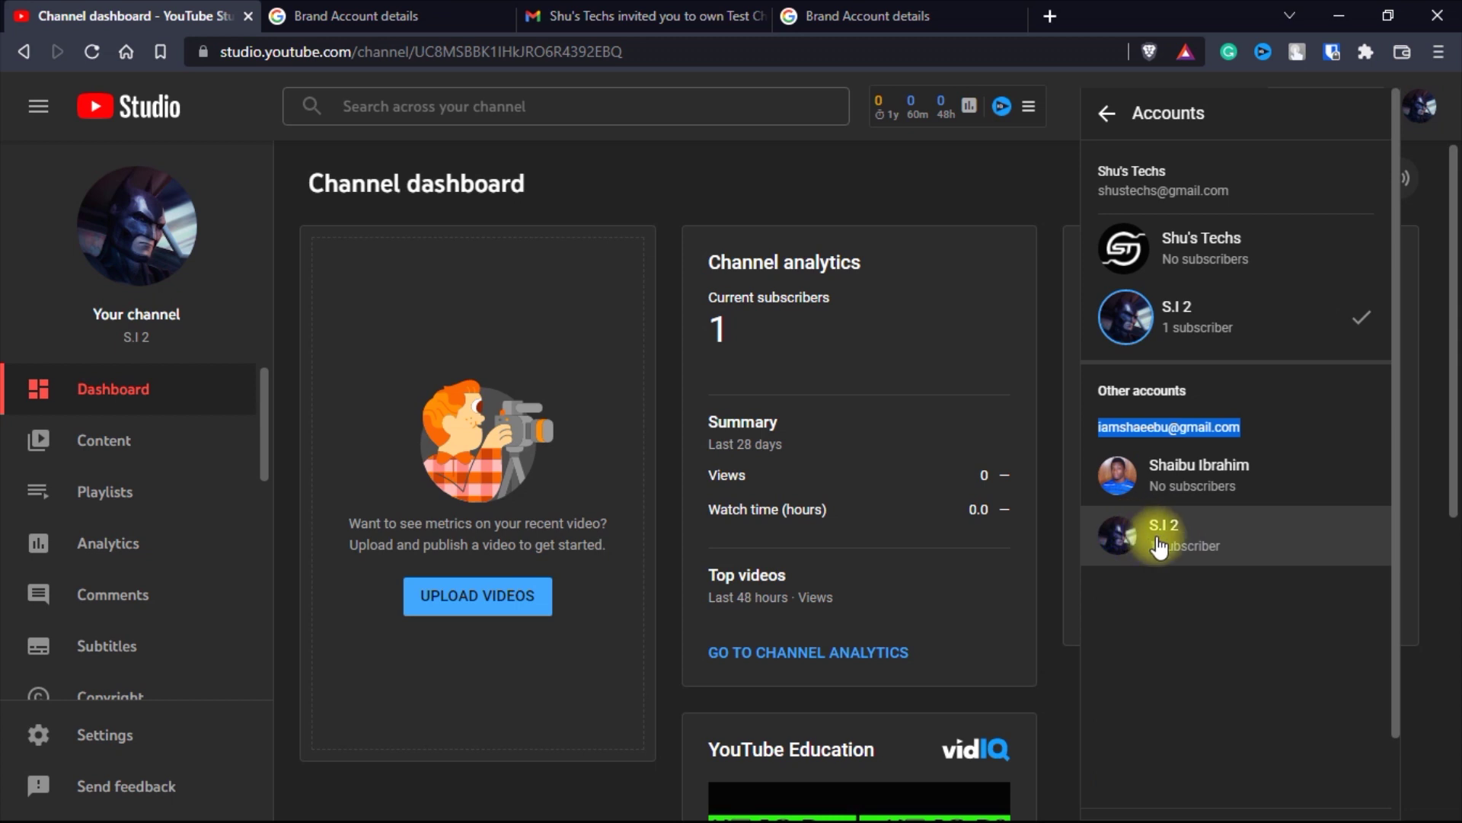
{"action": "left_click_drag", "start_coordinate": [1100, 189], "coordinate": [1238, 191]}
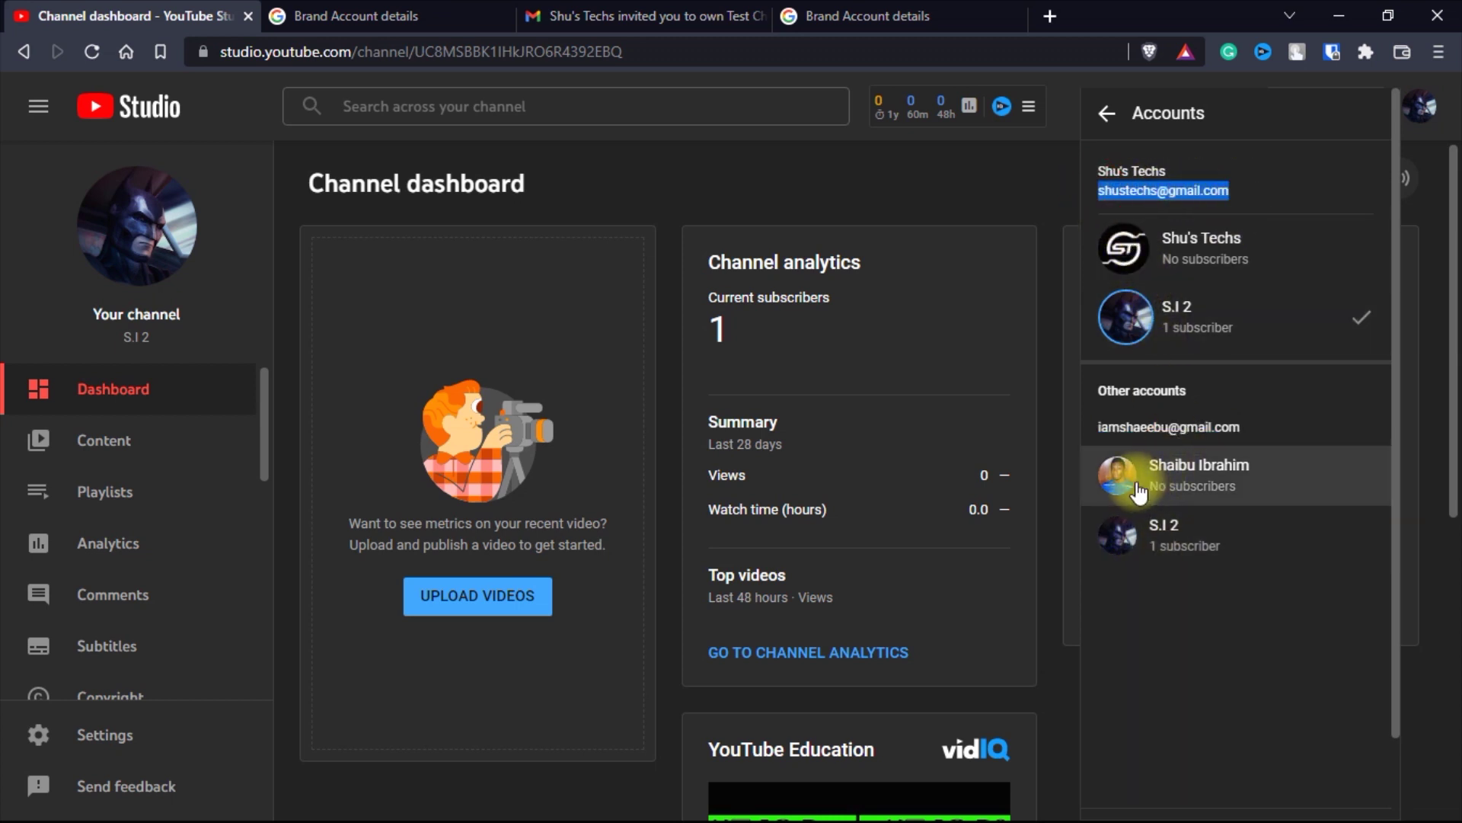
{"action": "left_click_drag", "start_coordinate": [1097, 428], "coordinate": [1227, 414]}
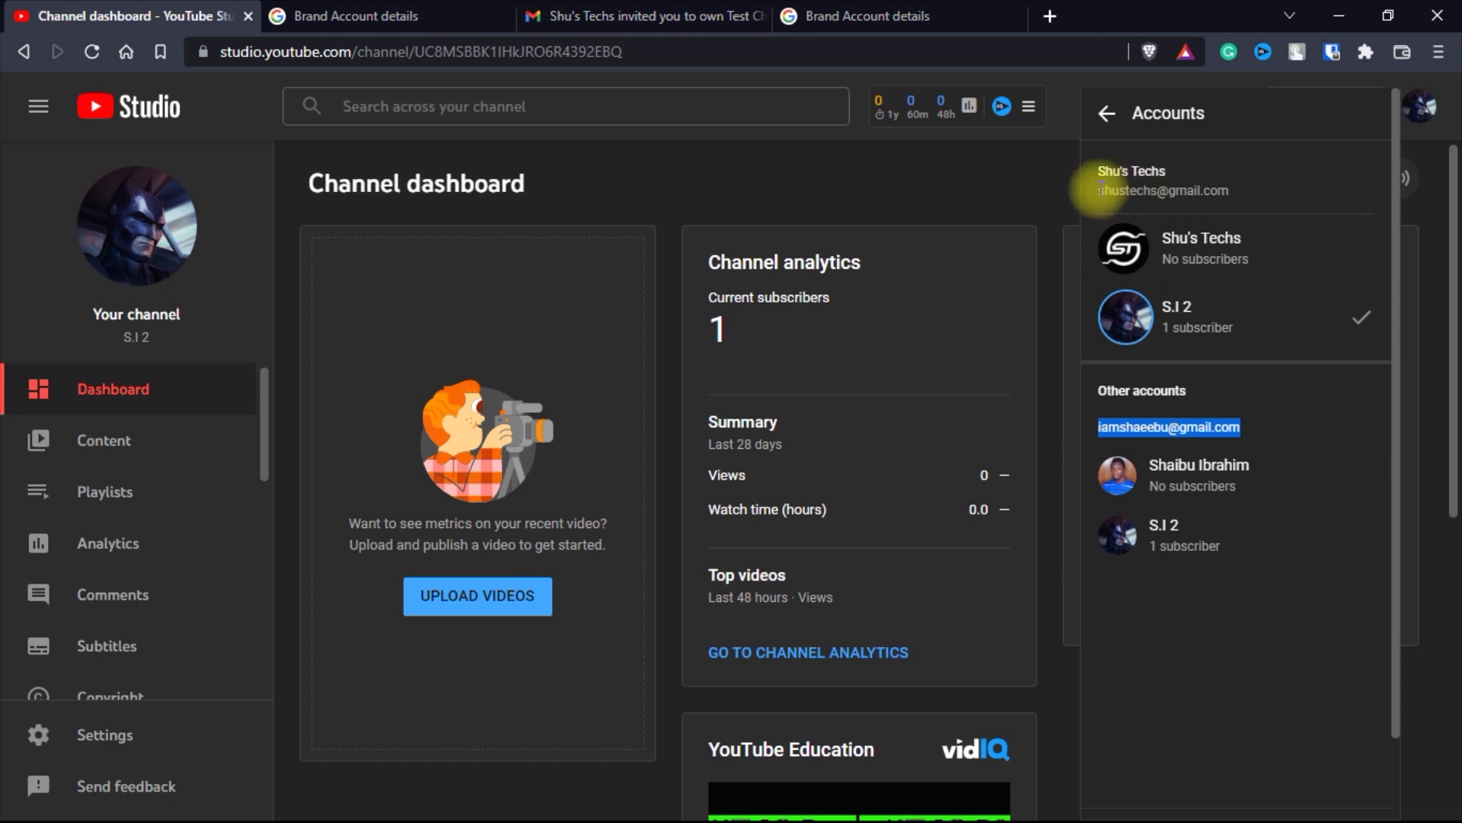
{"action": "left_click_drag", "start_coordinate": [1095, 191], "coordinate": [1236, 192]}
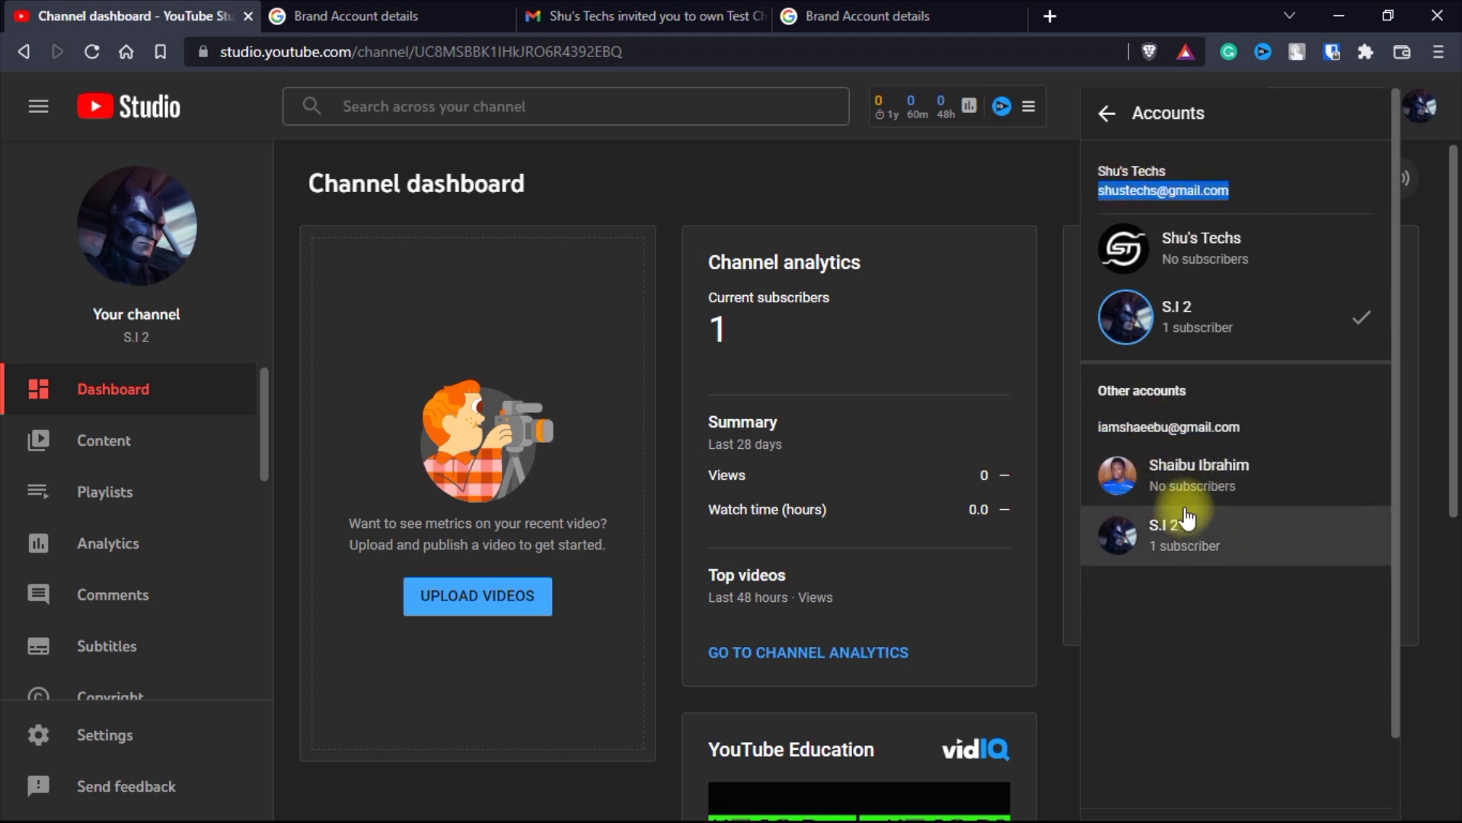
{"action": "left_click", "coordinate": [1099, 427]}
{"action": "left_click_drag", "start_coordinate": [1099, 427], "coordinate": [1250, 431]}
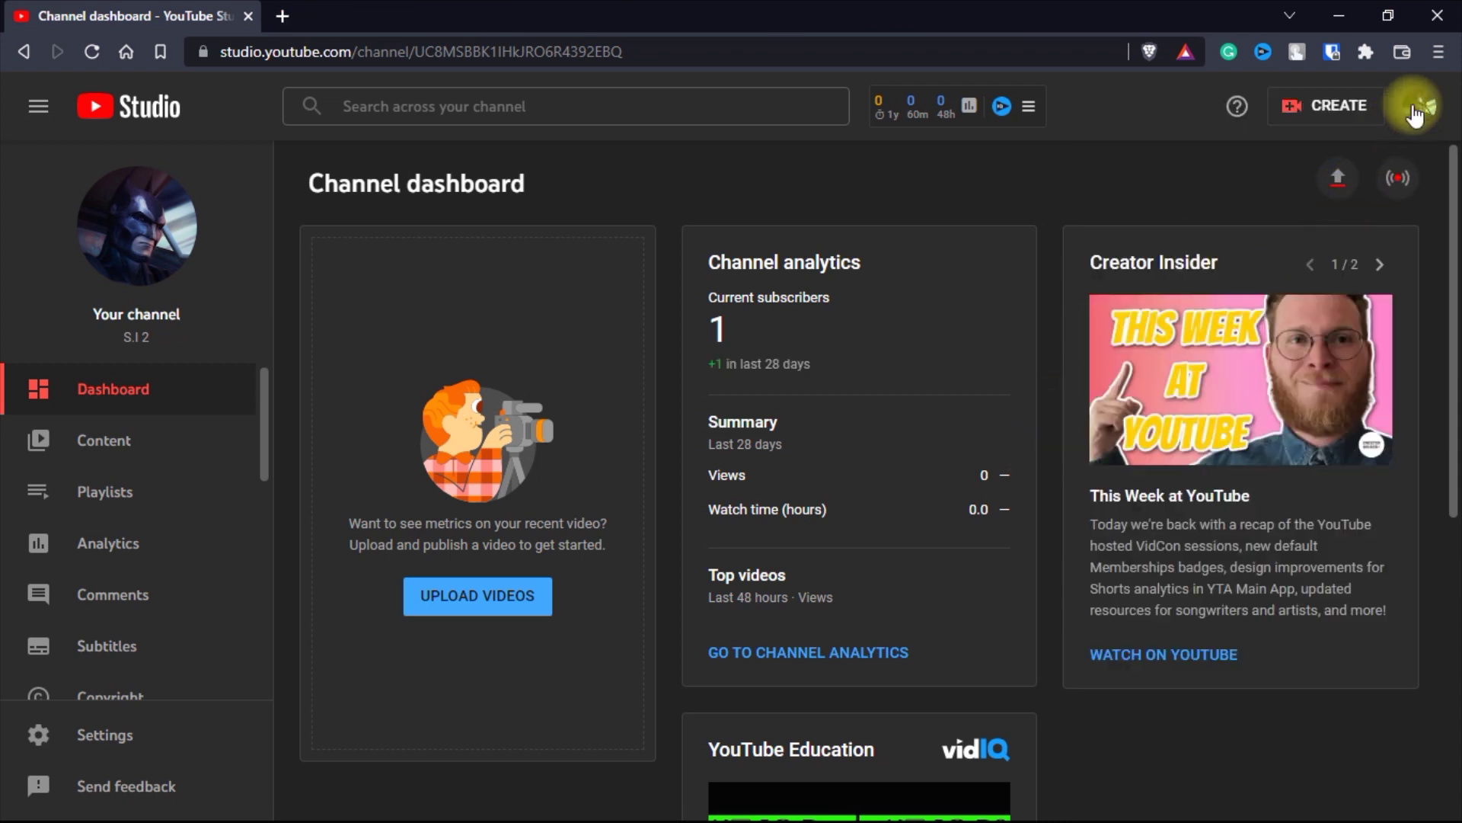
{"action": "left_click", "coordinate": [1419, 105]}
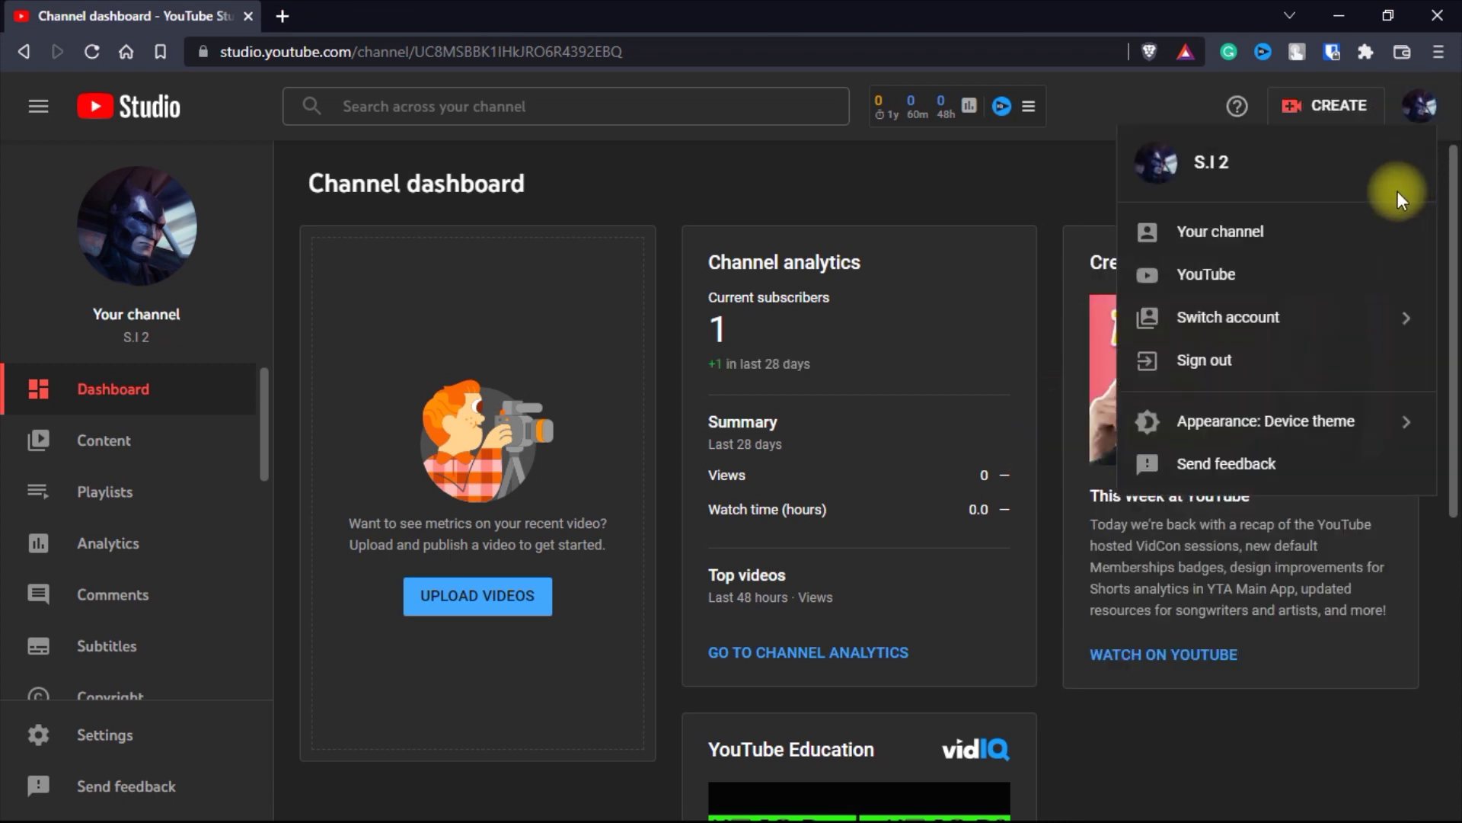
{"action": "left_click", "coordinate": [1223, 317]}
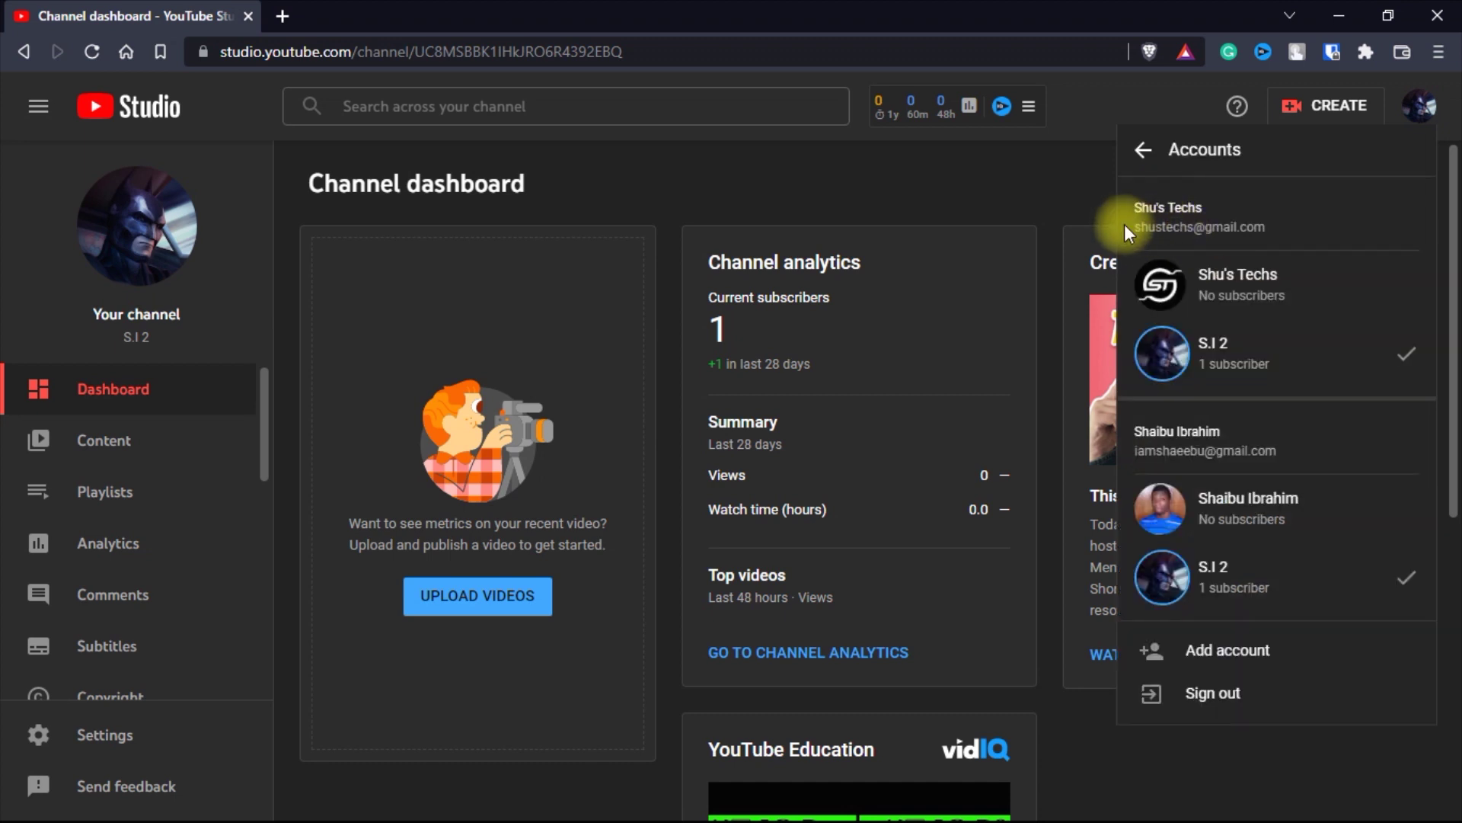
{"action": "triple_click", "coordinate": [1125, 227]}
{"action": "left_click", "coordinate": [1129, 452]}
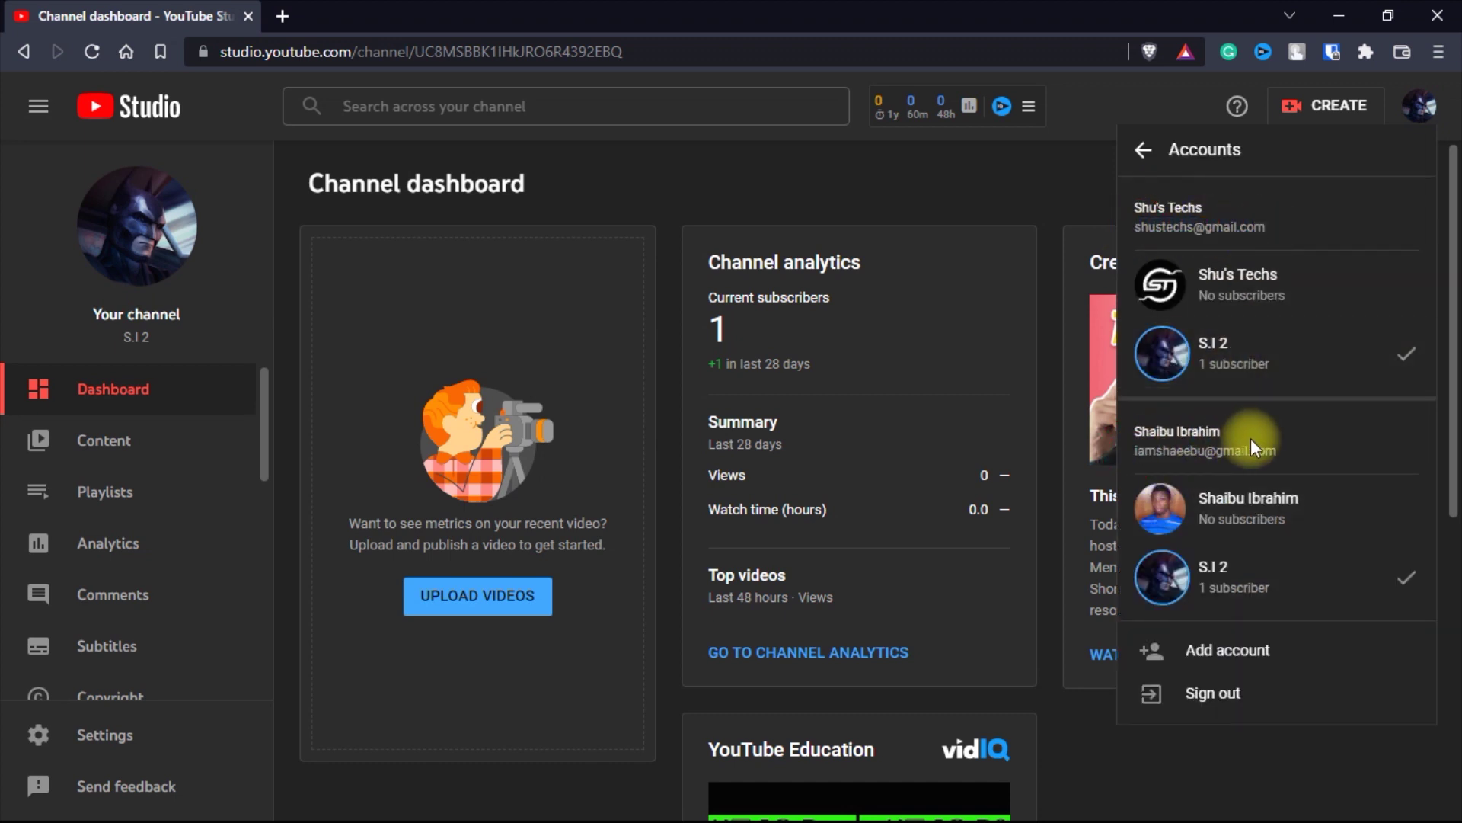
{"action": "triple_click", "coordinate": [1277, 453]}
{"action": "left_click", "coordinate": [1310, 451]}
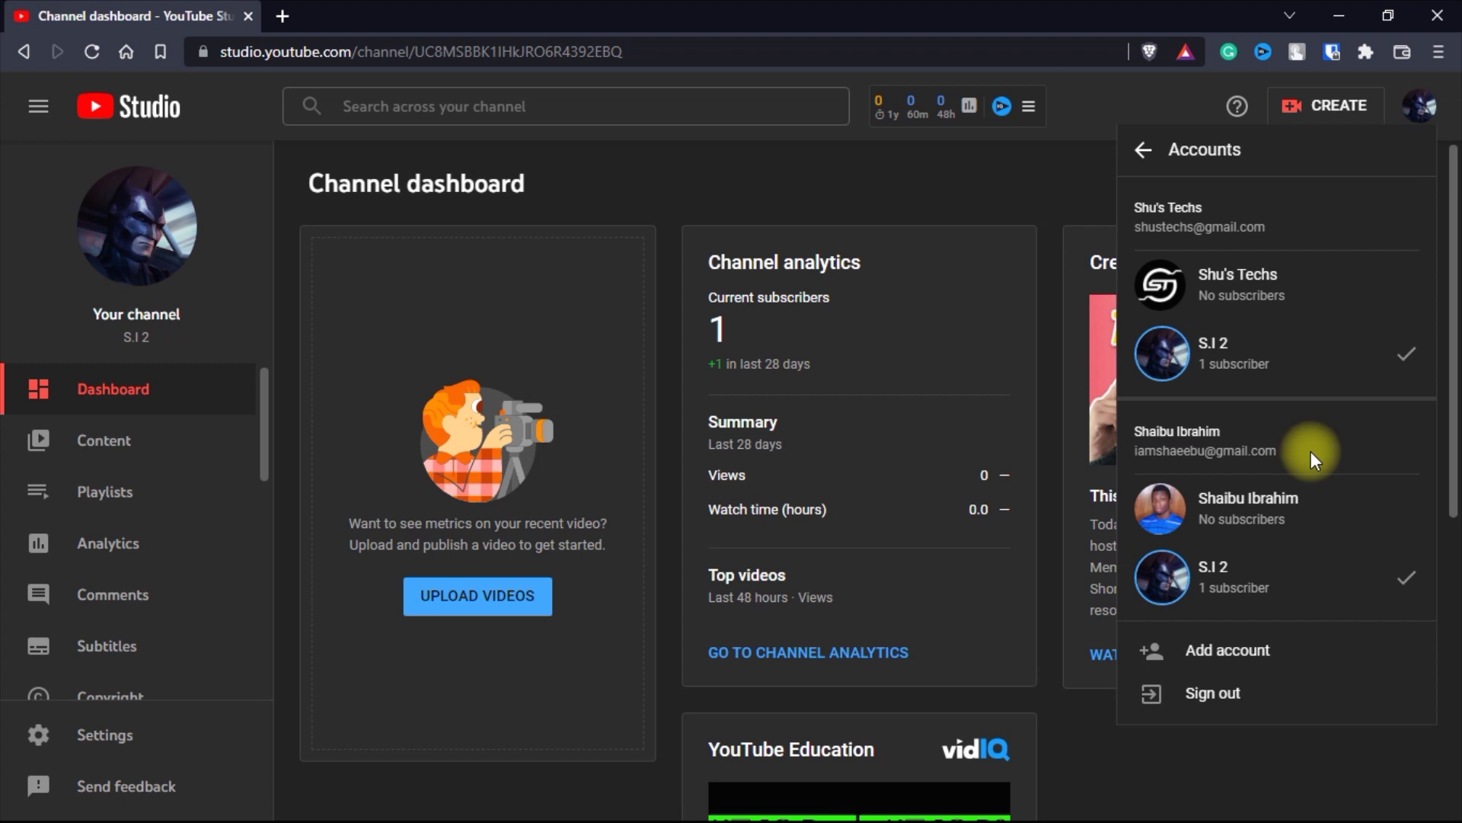
{"action": "left_click", "coordinate": [802, 187]}
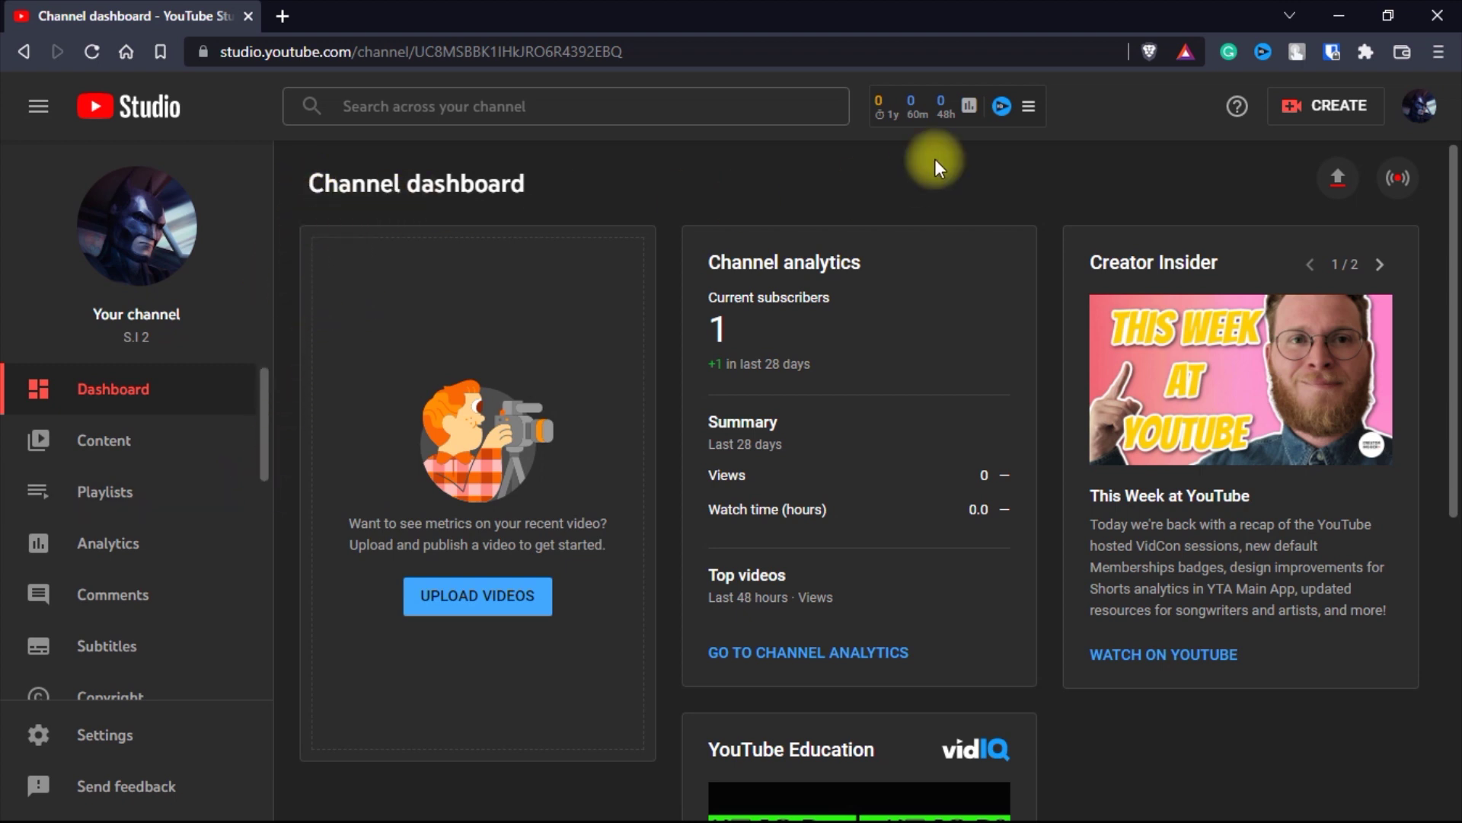
{"action": "left_click", "coordinate": [1425, 99]}
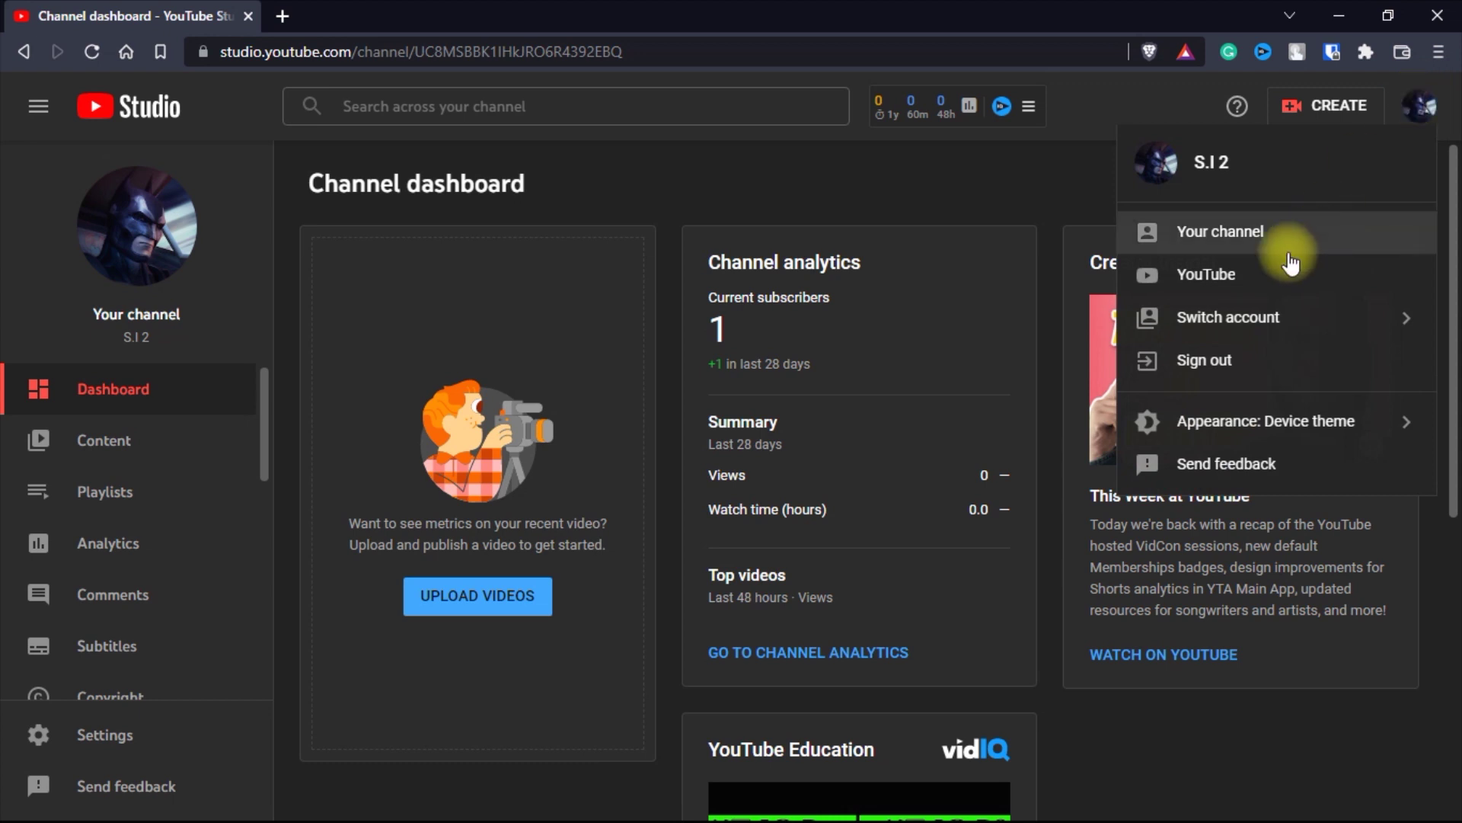
{"action": "left_click", "coordinate": [1261, 324]}
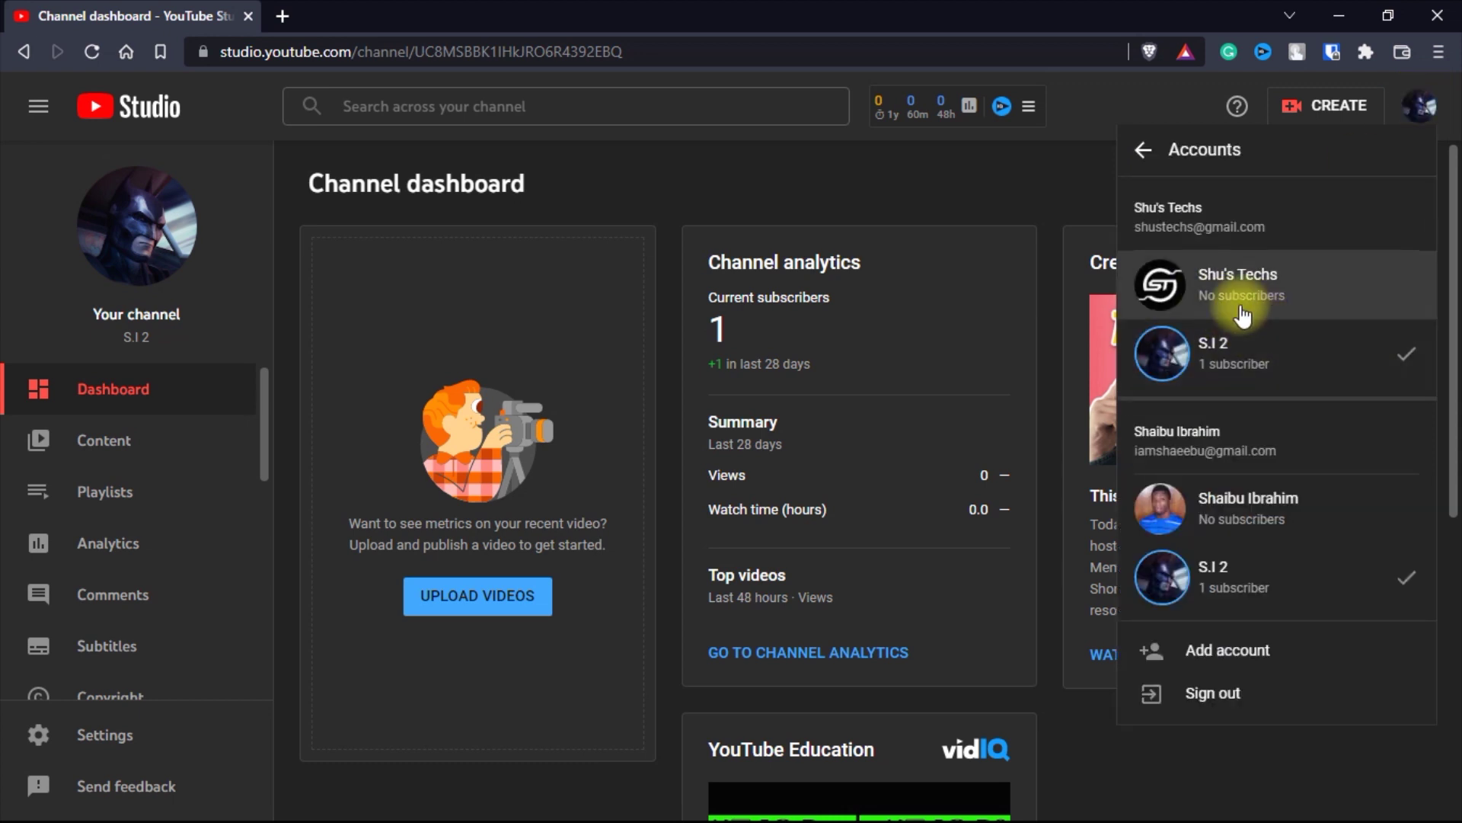
{"action": "left_click_drag", "start_coordinate": [1128, 225], "coordinate": [1286, 222]}
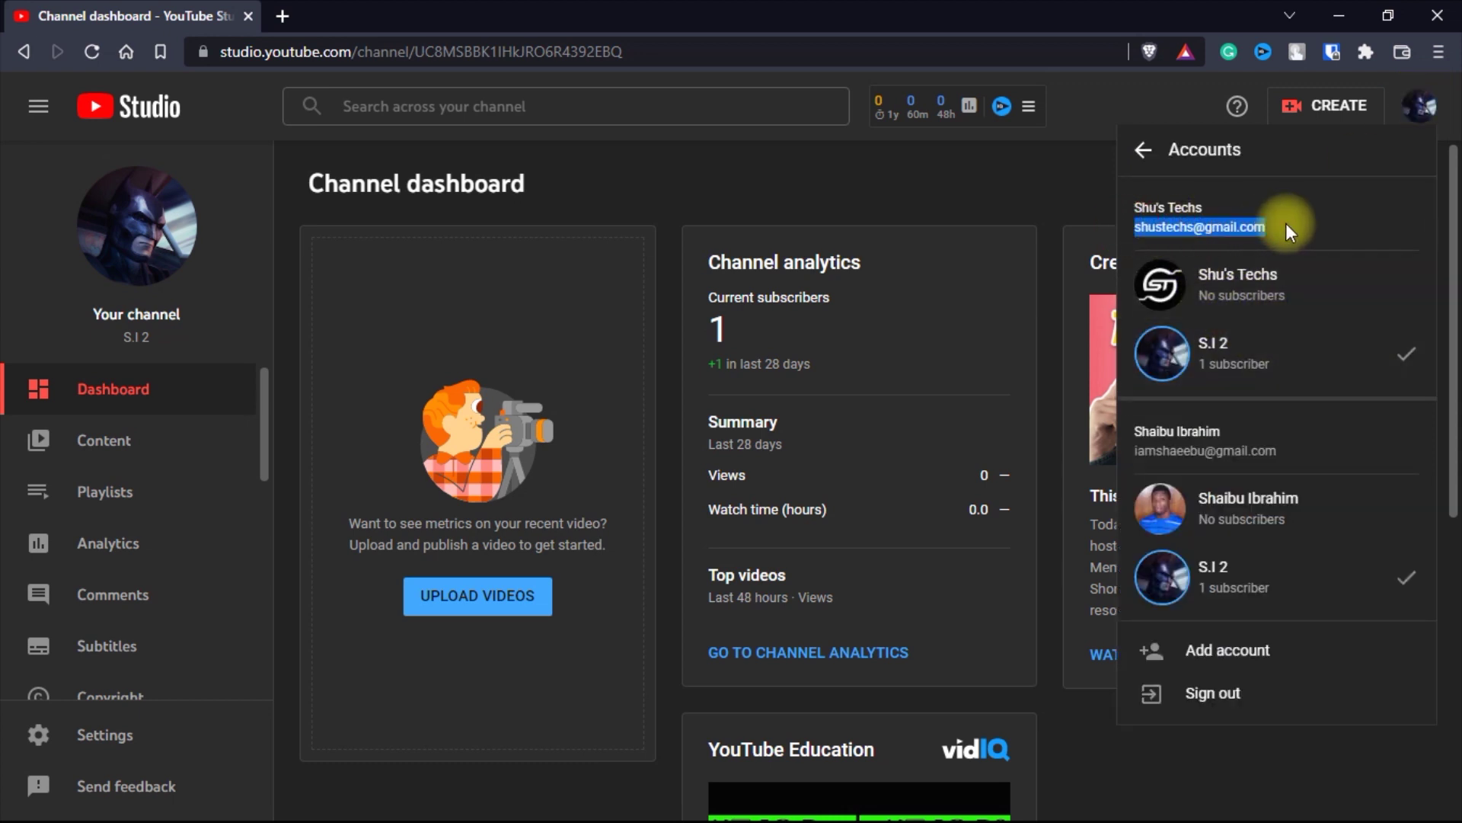
{"action": "left_click", "coordinate": [1030, 195]}
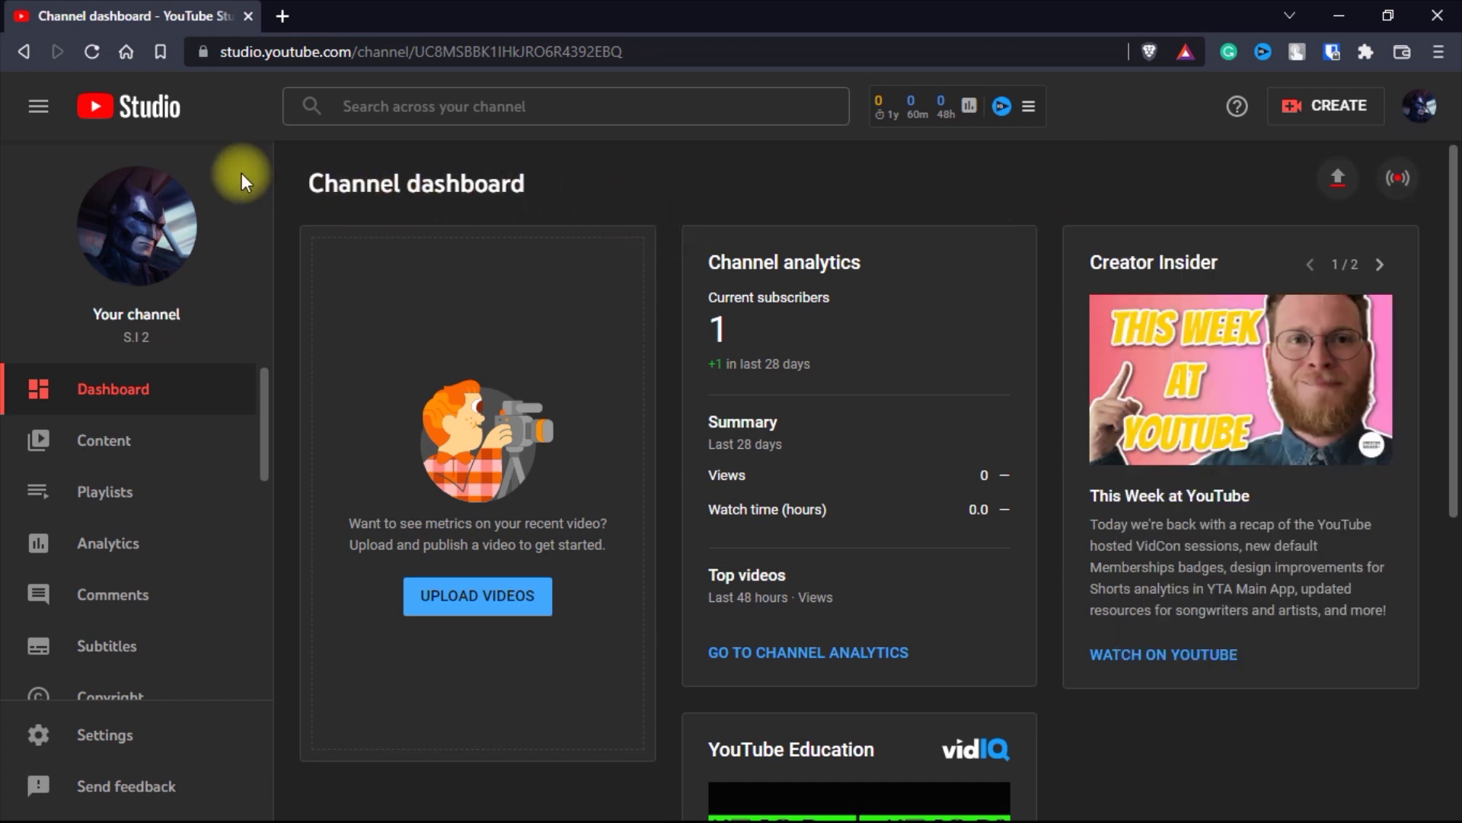
- Open Test Channel 1's Brand Account details via Settings > Permissions > Manage permissions
{"action": "left_click", "coordinate": [125, 750]}
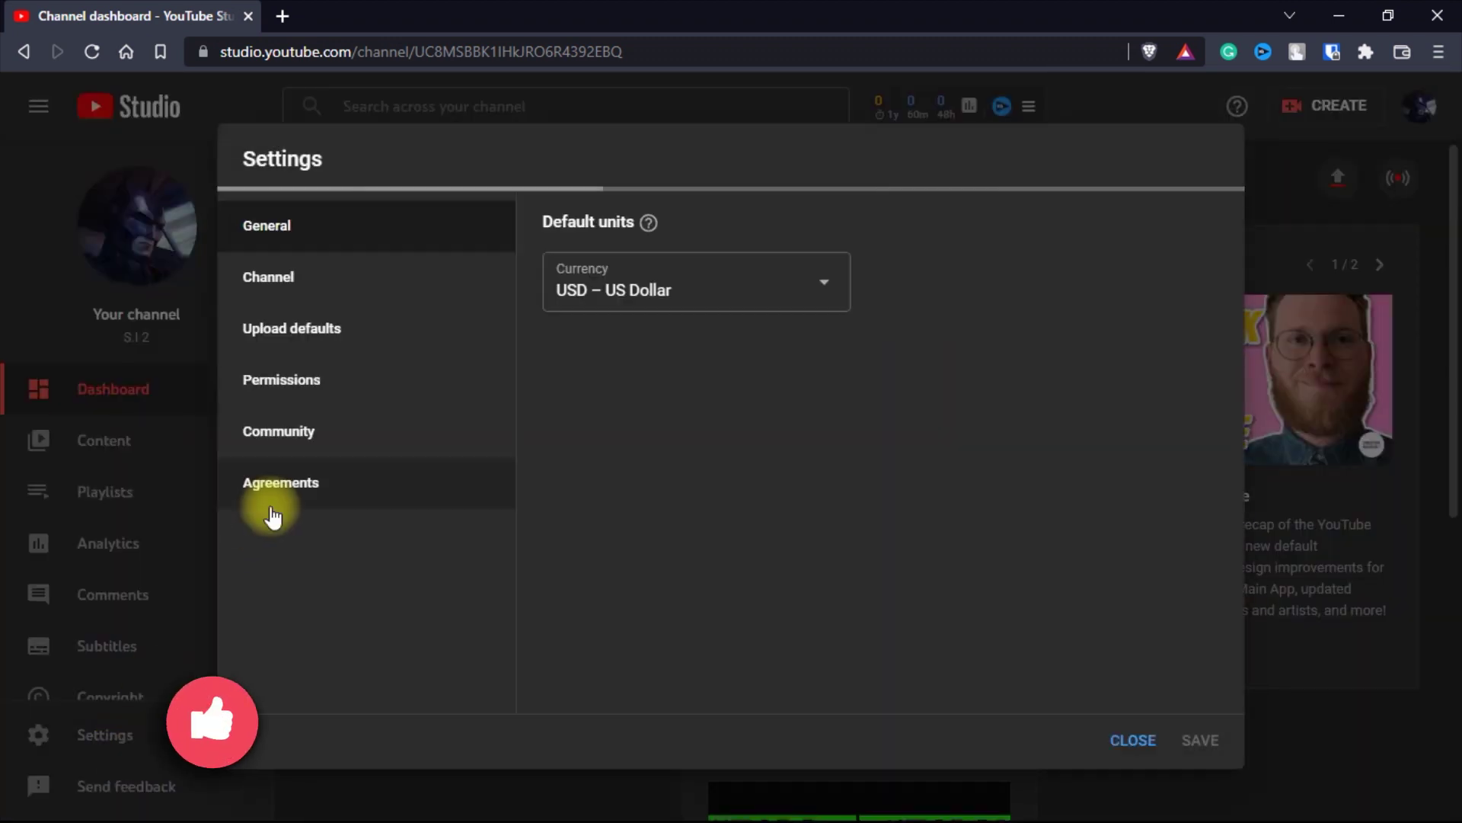
{"action": "left_click", "coordinate": [293, 390]}
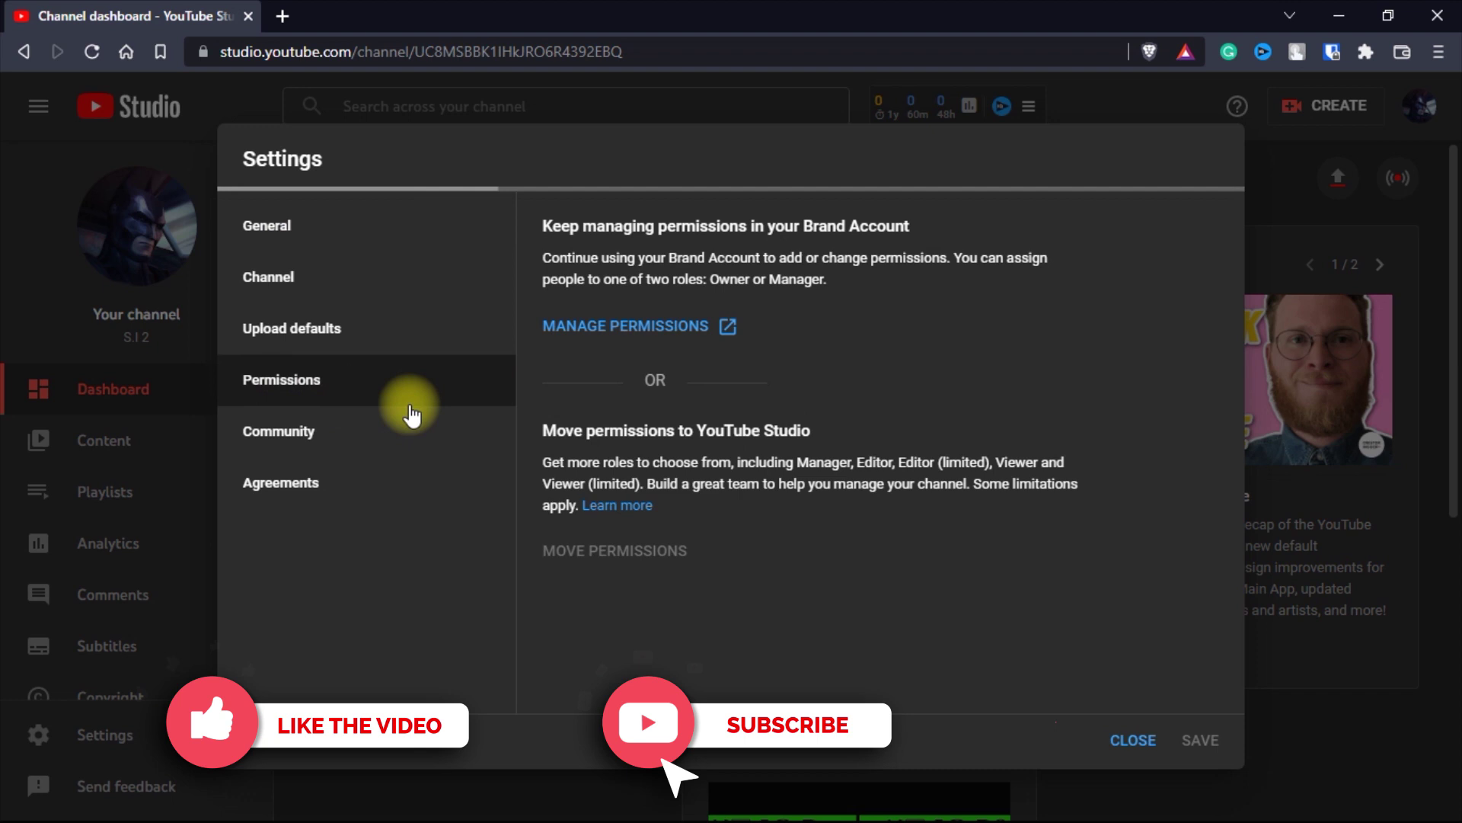
{"action": "left_click", "coordinate": [601, 329]}
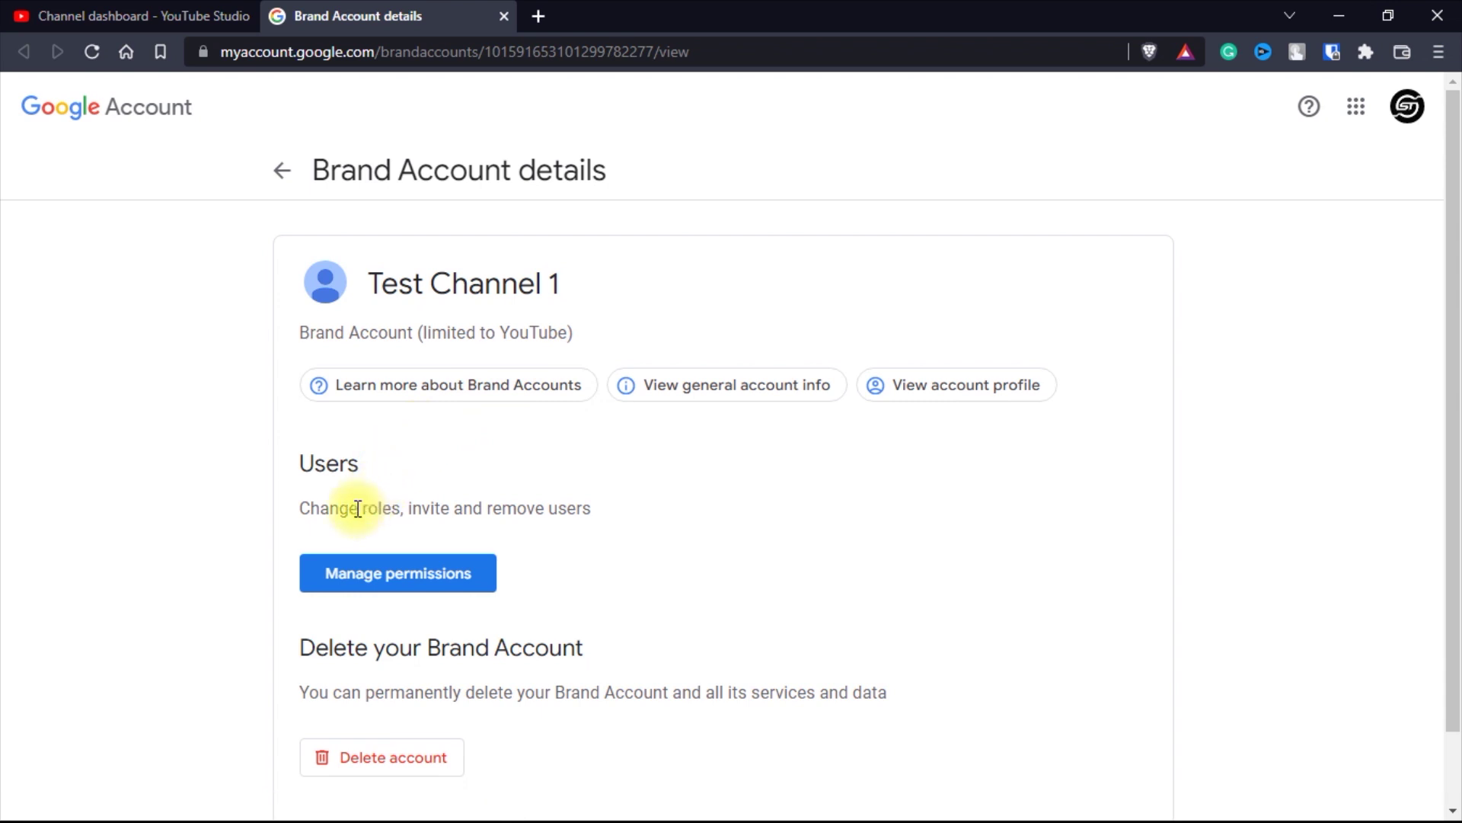
- Open Manage permissions and re-verify with the owner account's password
{"action": "left_click", "coordinate": [386, 576]}
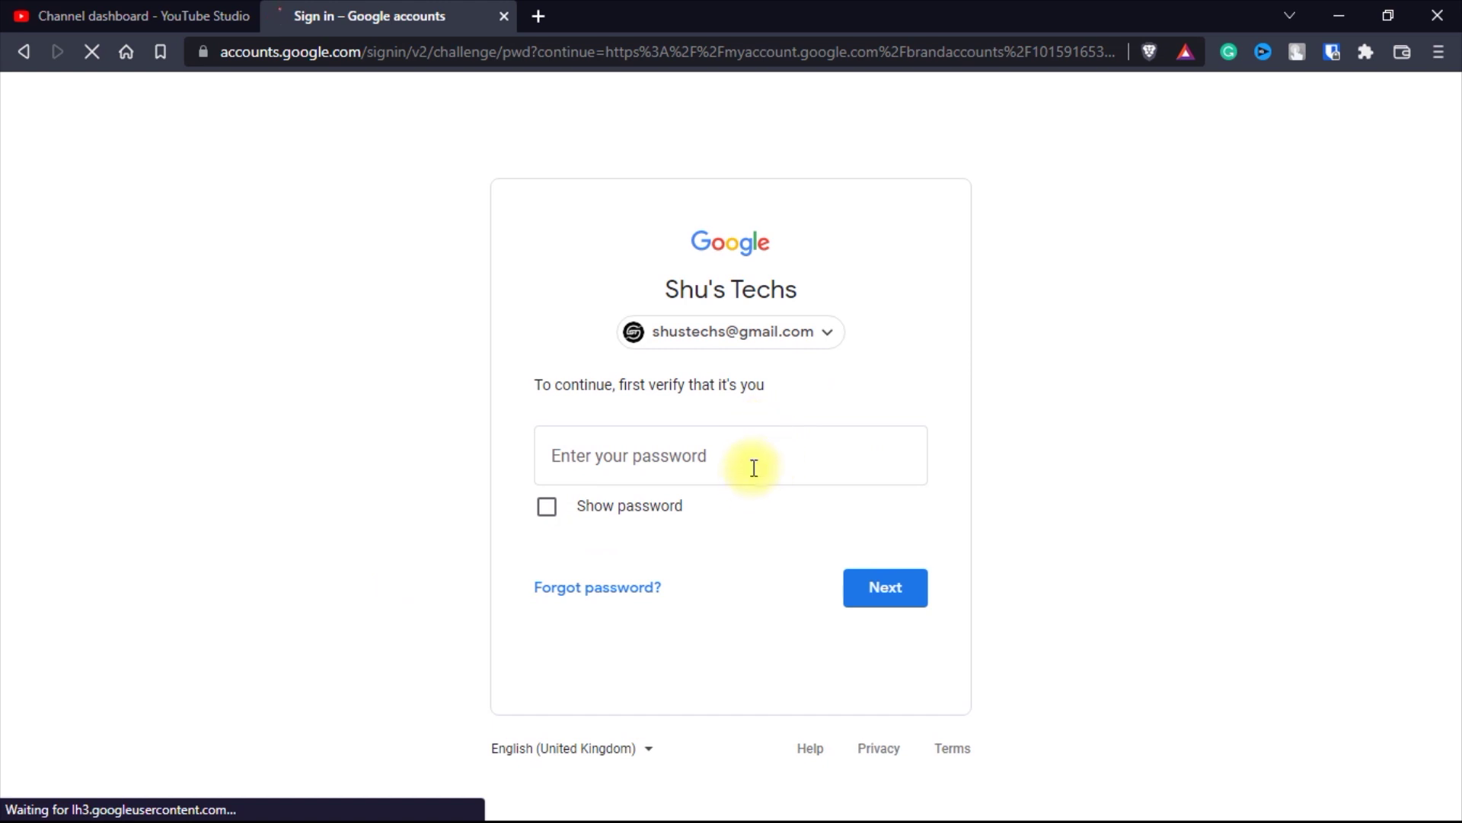
{"action": "left_click", "coordinate": [751, 464]}
{"action": "key", "text": "ctrl+shift+l"}
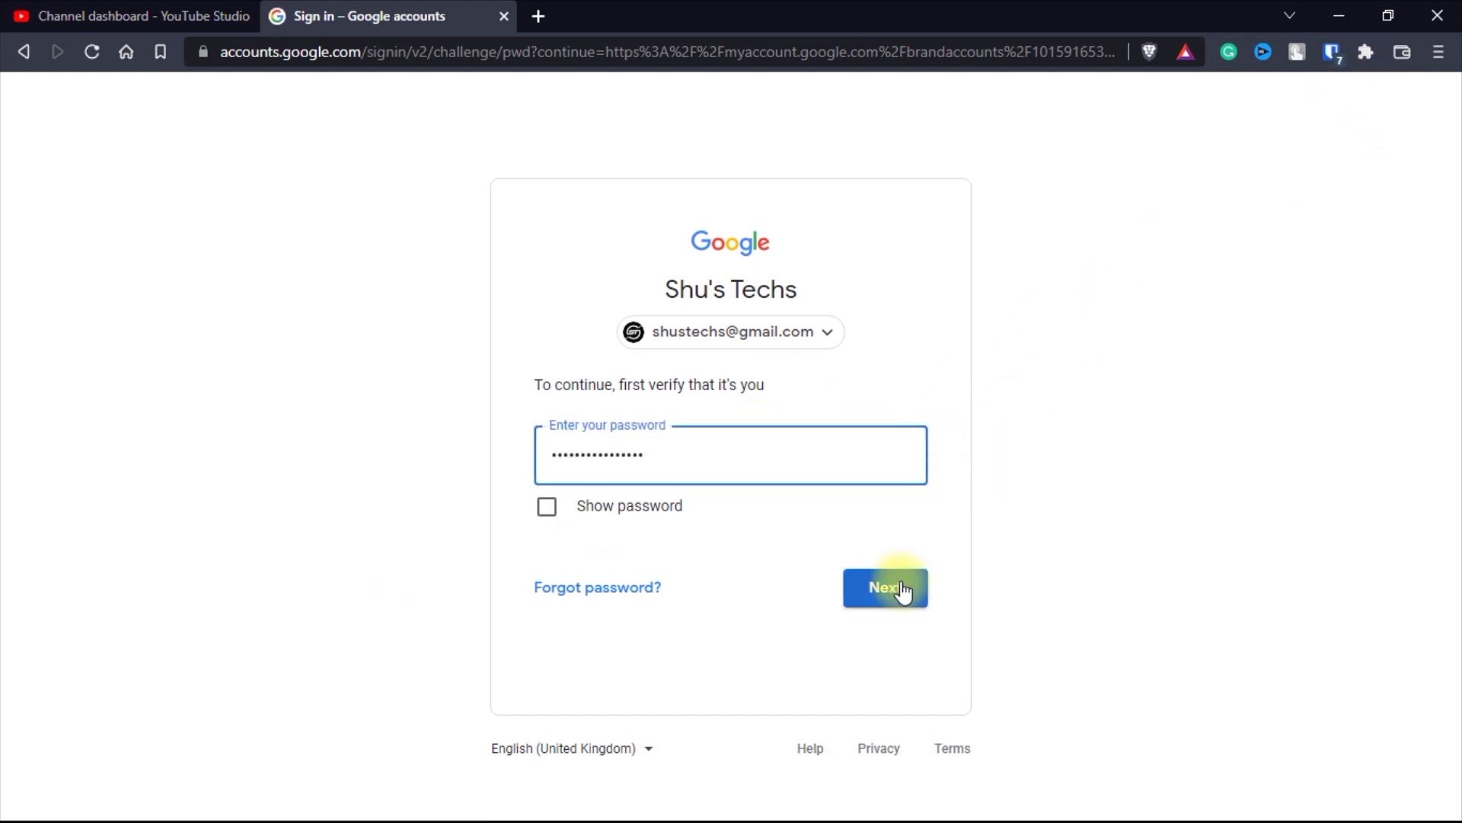
{"action": "left_click", "coordinate": [890, 588]}
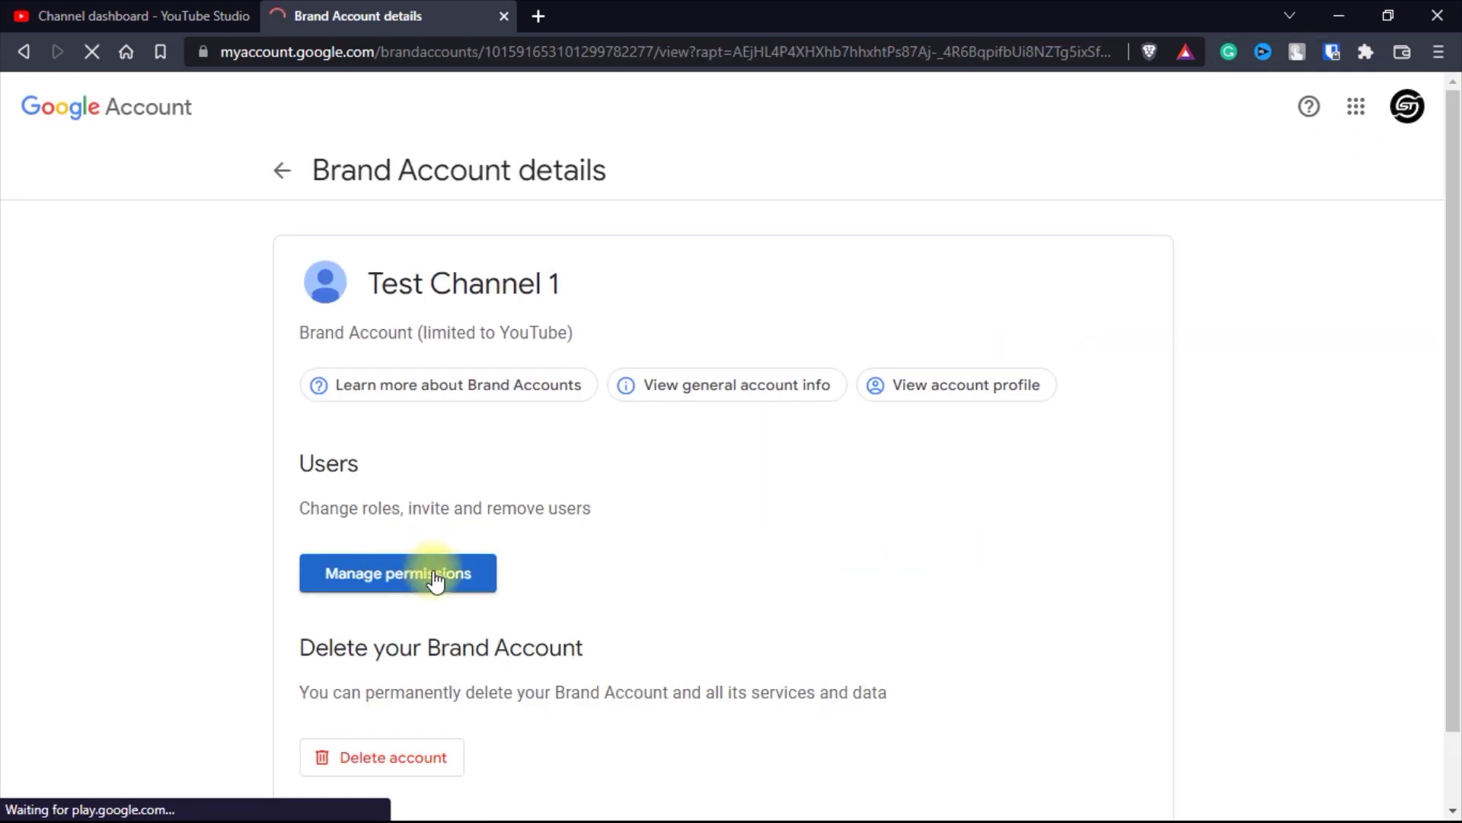
- Change the second account's role to Primary owner and confirm the ownership transfer
{"action": "left_click", "coordinate": [350, 583]}
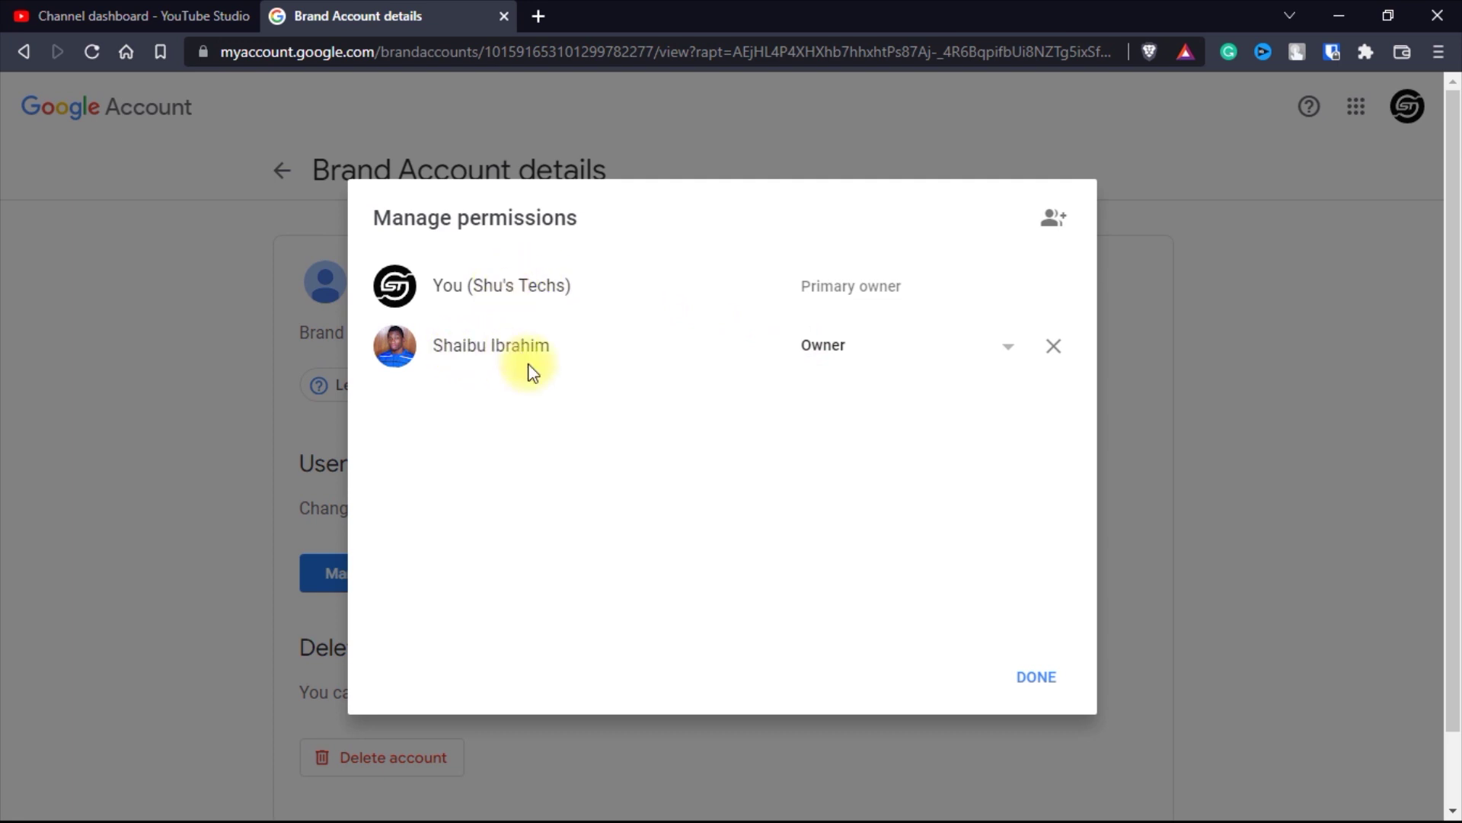
{"action": "left_click", "coordinate": [847, 367]}
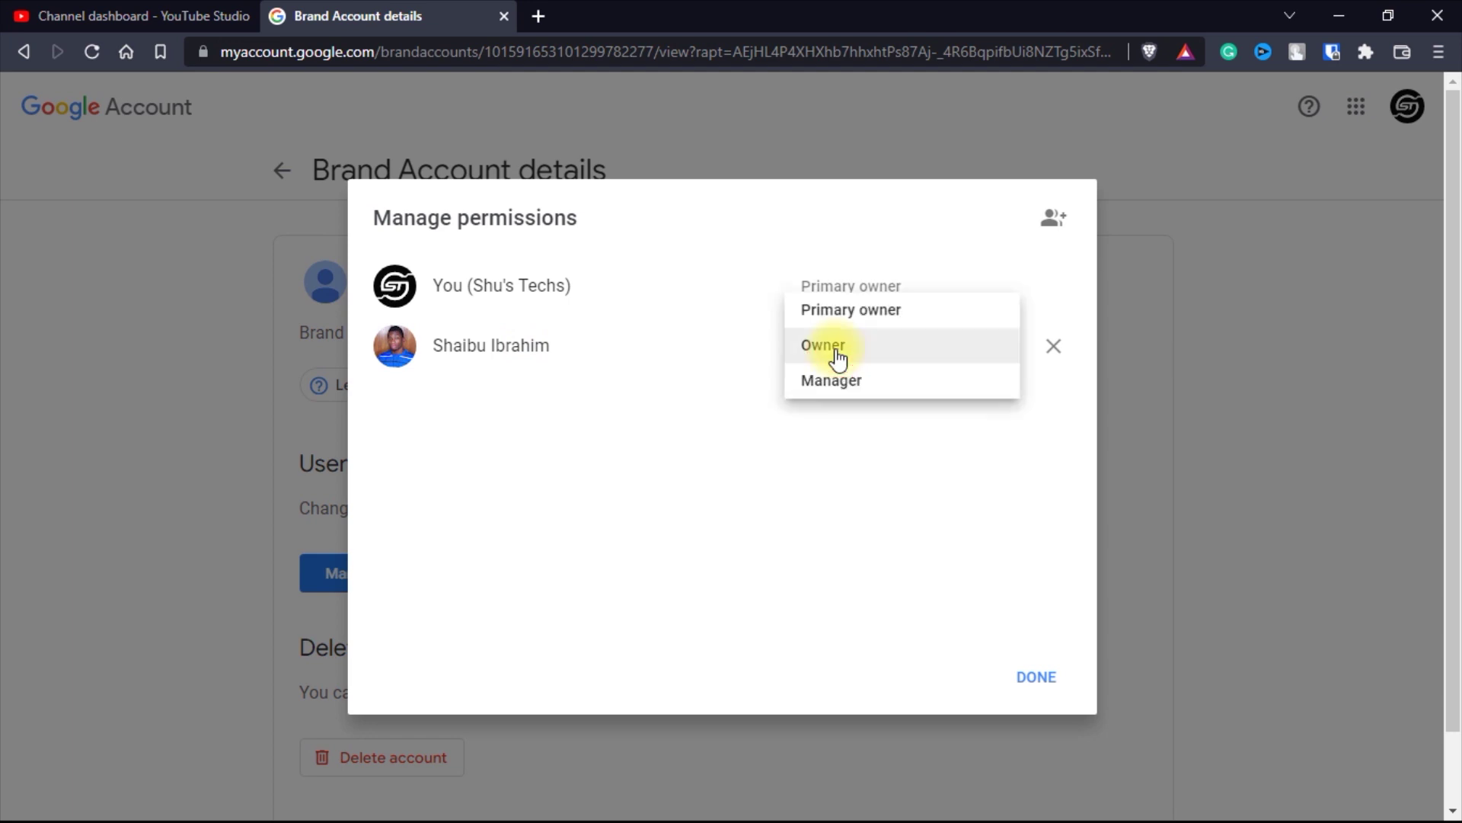
{"action": "left_click", "coordinate": [836, 310]}
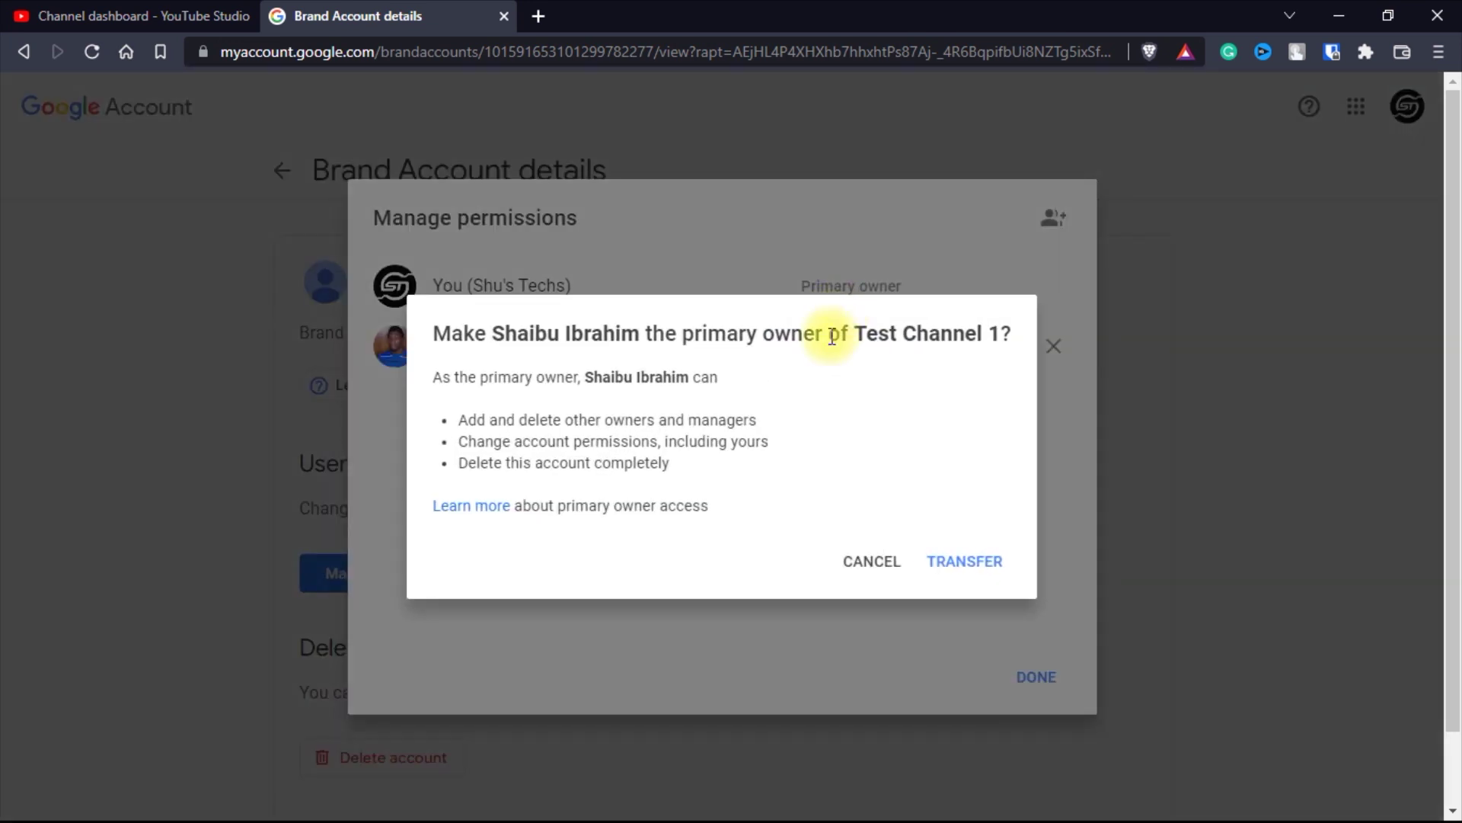
{"action": "left_click", "coordinate": [973, 566]}
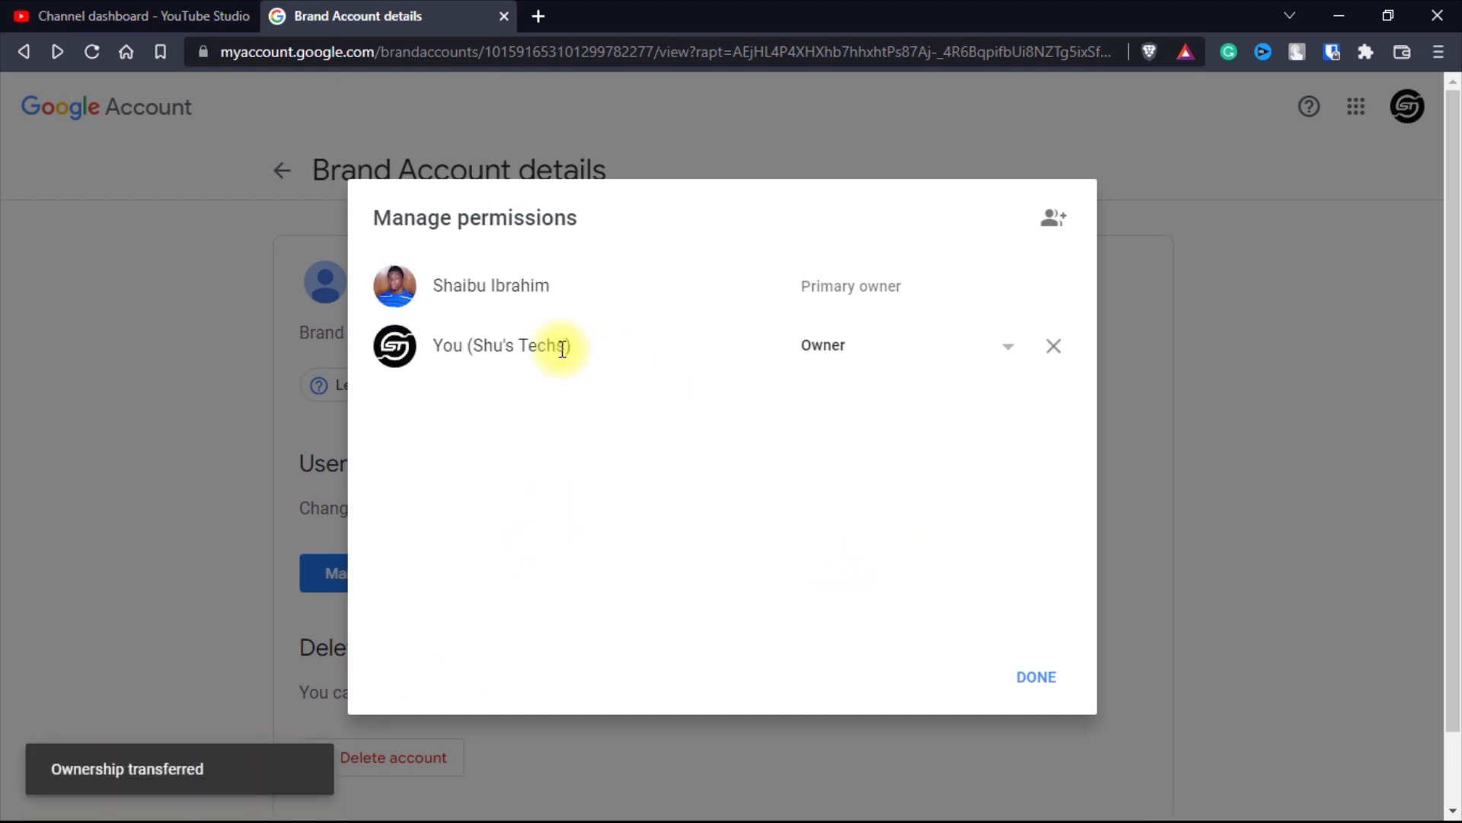
{"action": "left_click_drag", "start_coordinate": [438, 285], "coordinate": [571, 286]}
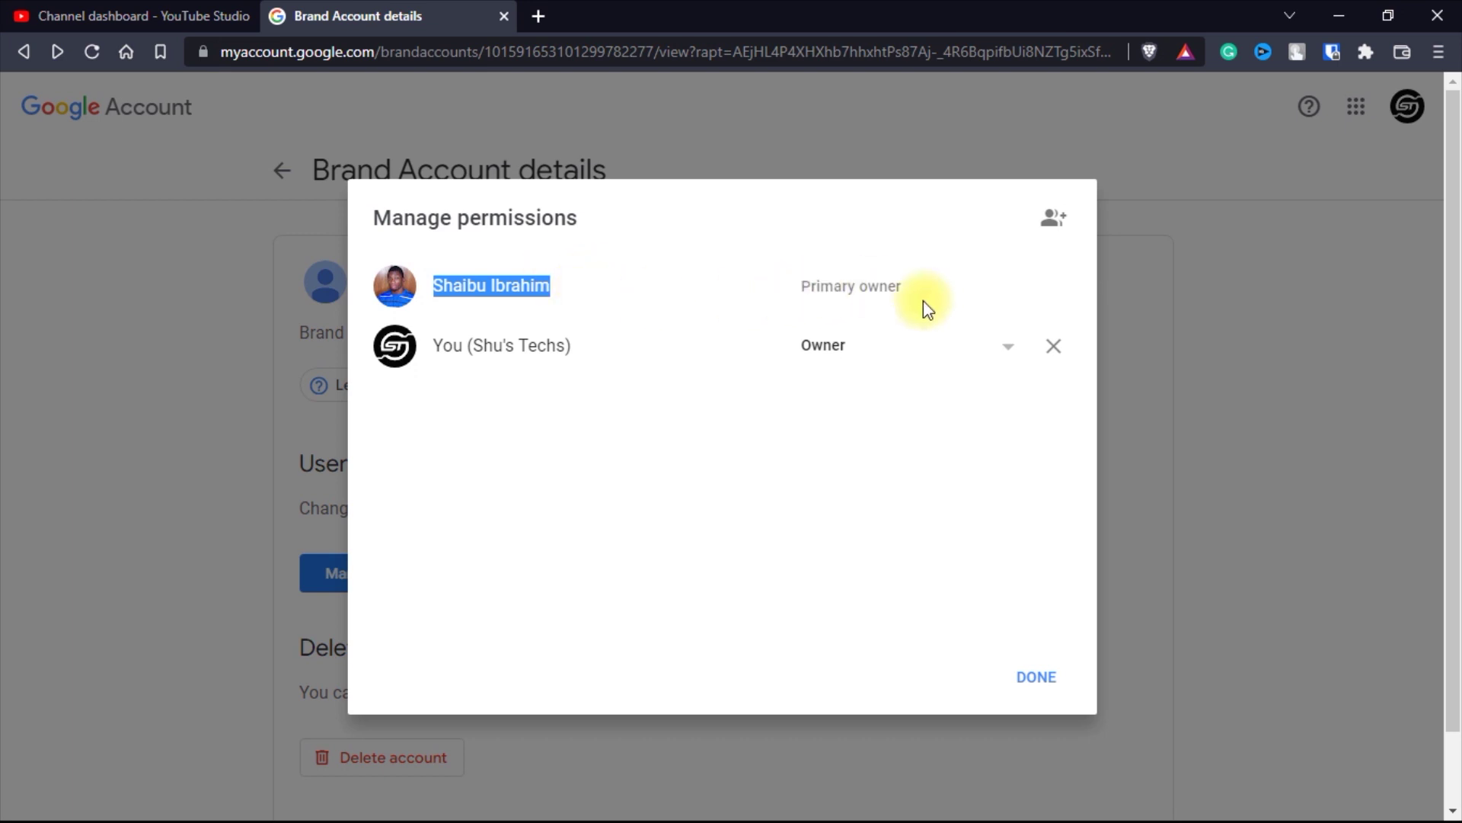
- Remove the original account from Test Channel 1's permissions and return to YouTube Studio
{"action": "left_click", "coordinate": [838, 348]}
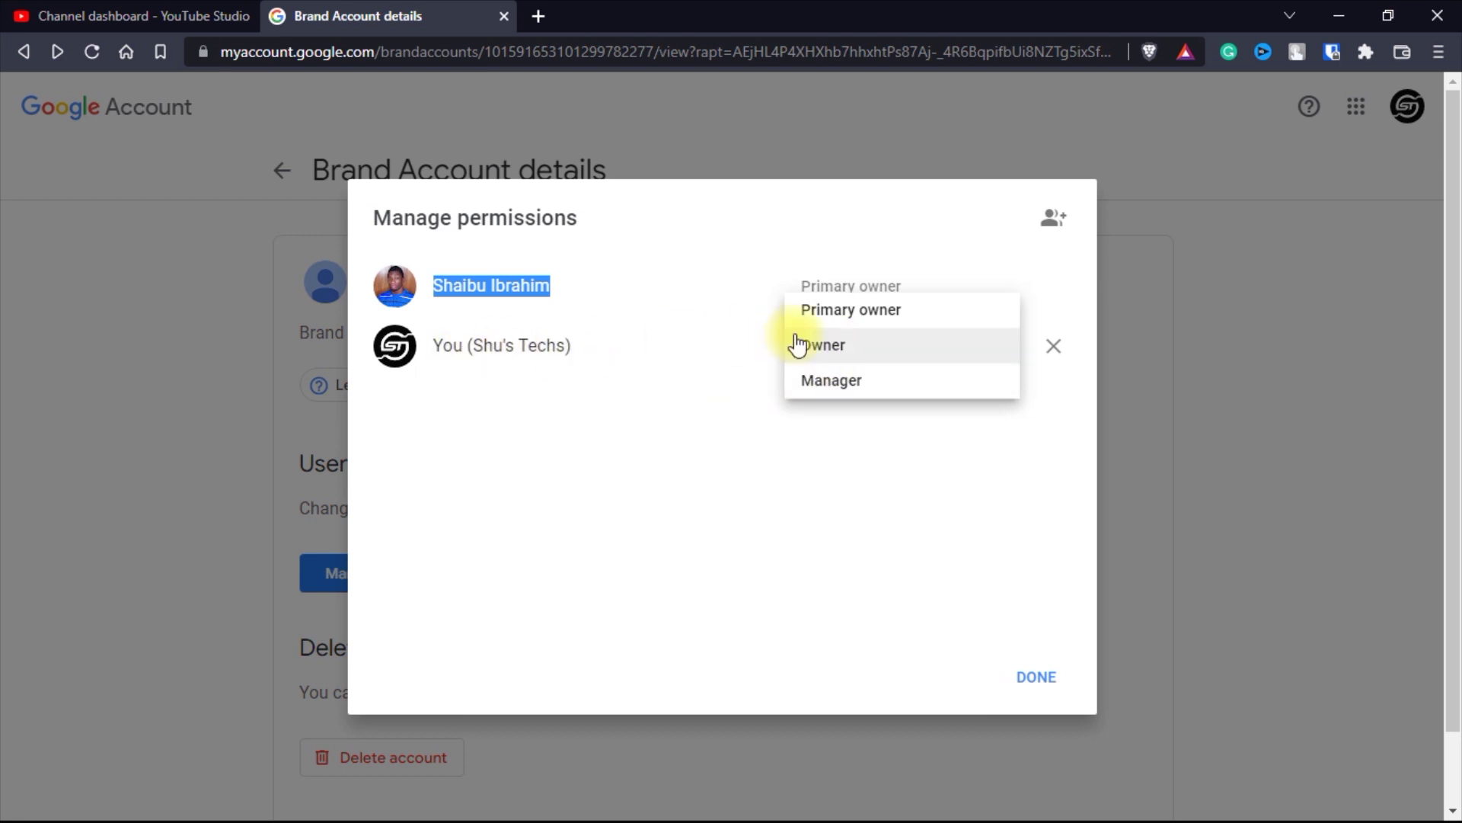
{"action": "left_click", "coordinate": [725, 385]}
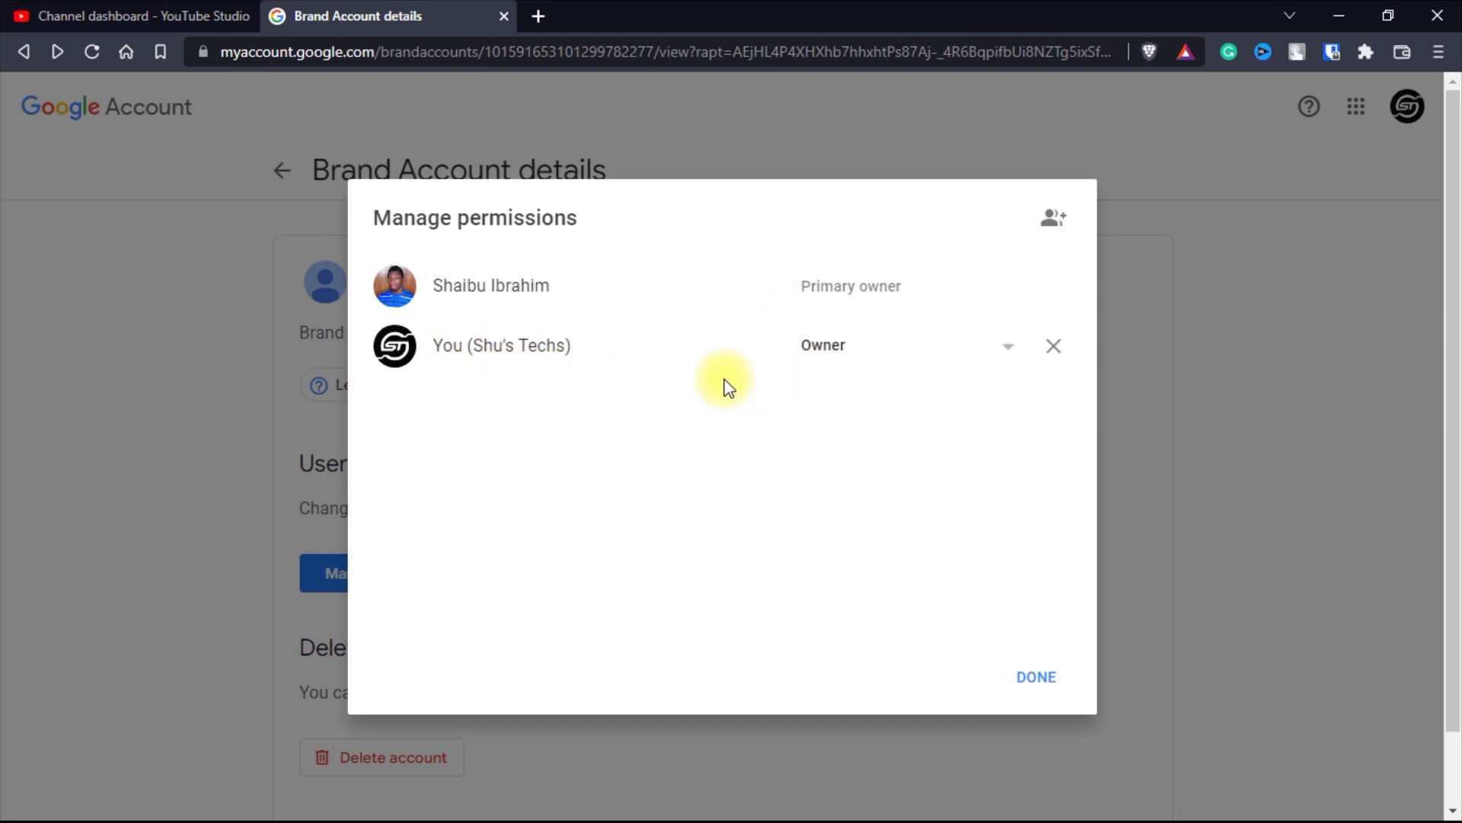
{"action": "left_click", "coordinate": [1053, 347]}
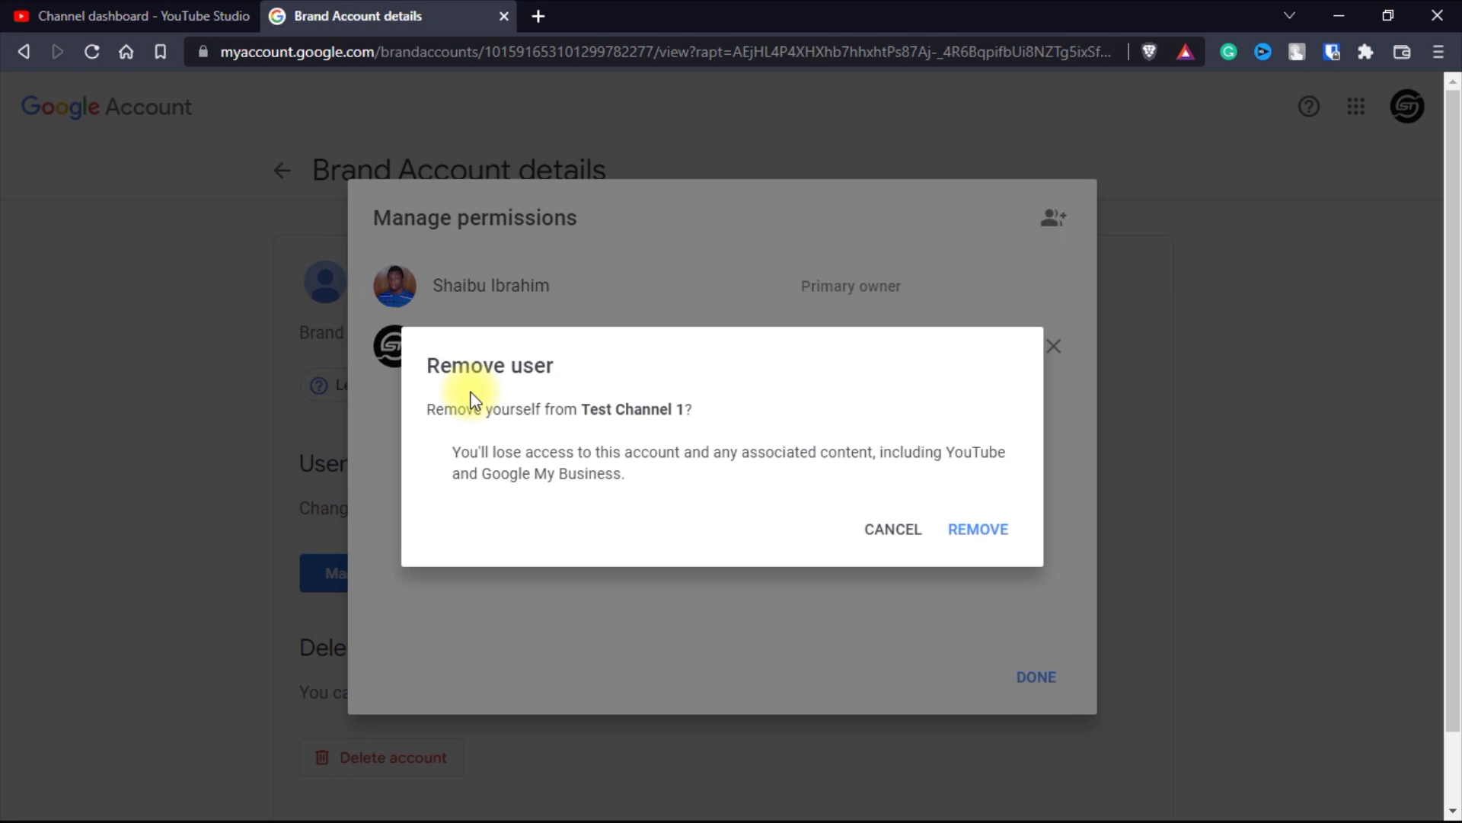
{"action": "left_click", "coordinate": [992, 531]}
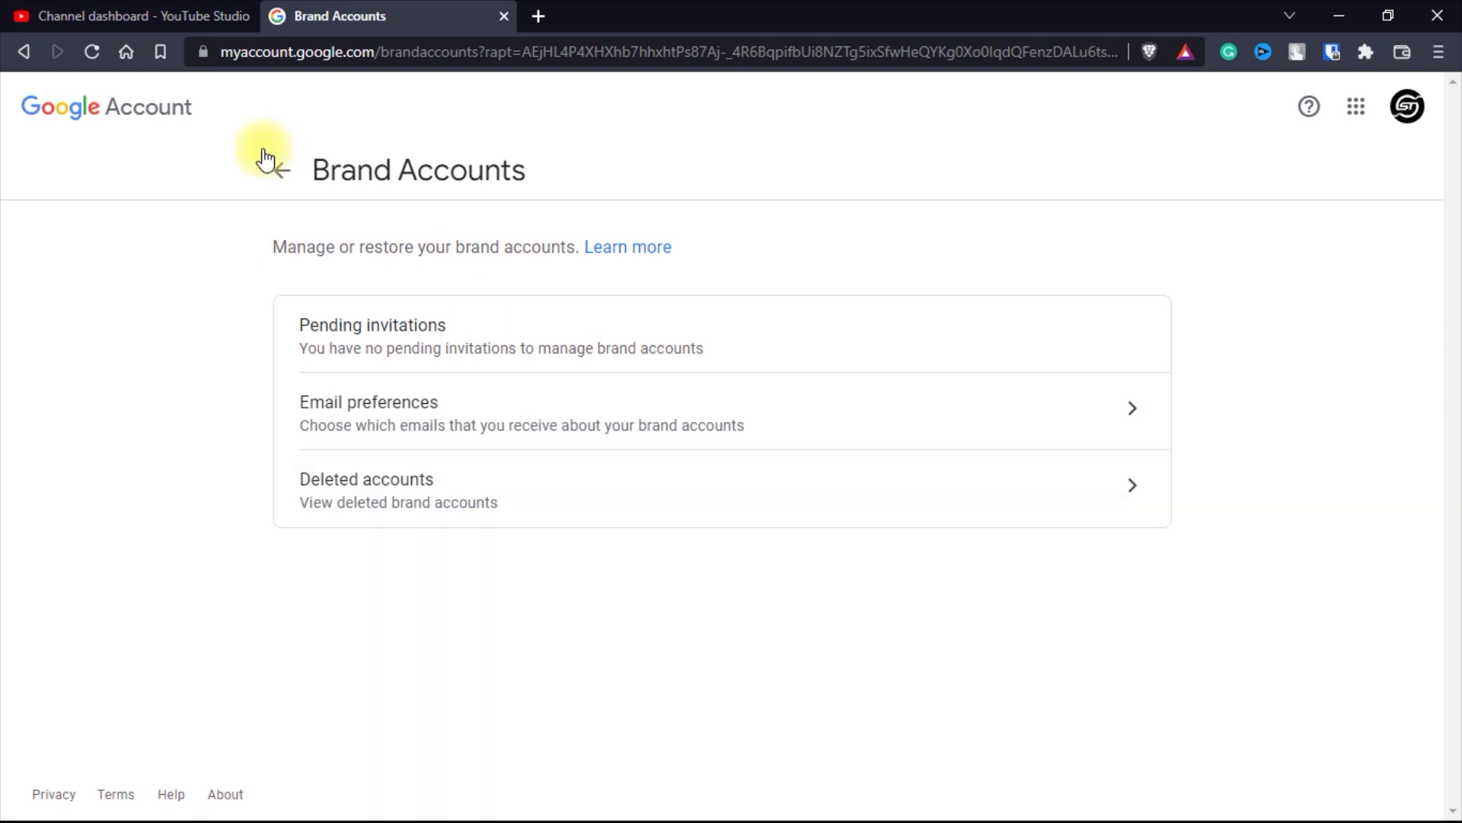
{"action": "left_click", "coordinate": [158, 17]}
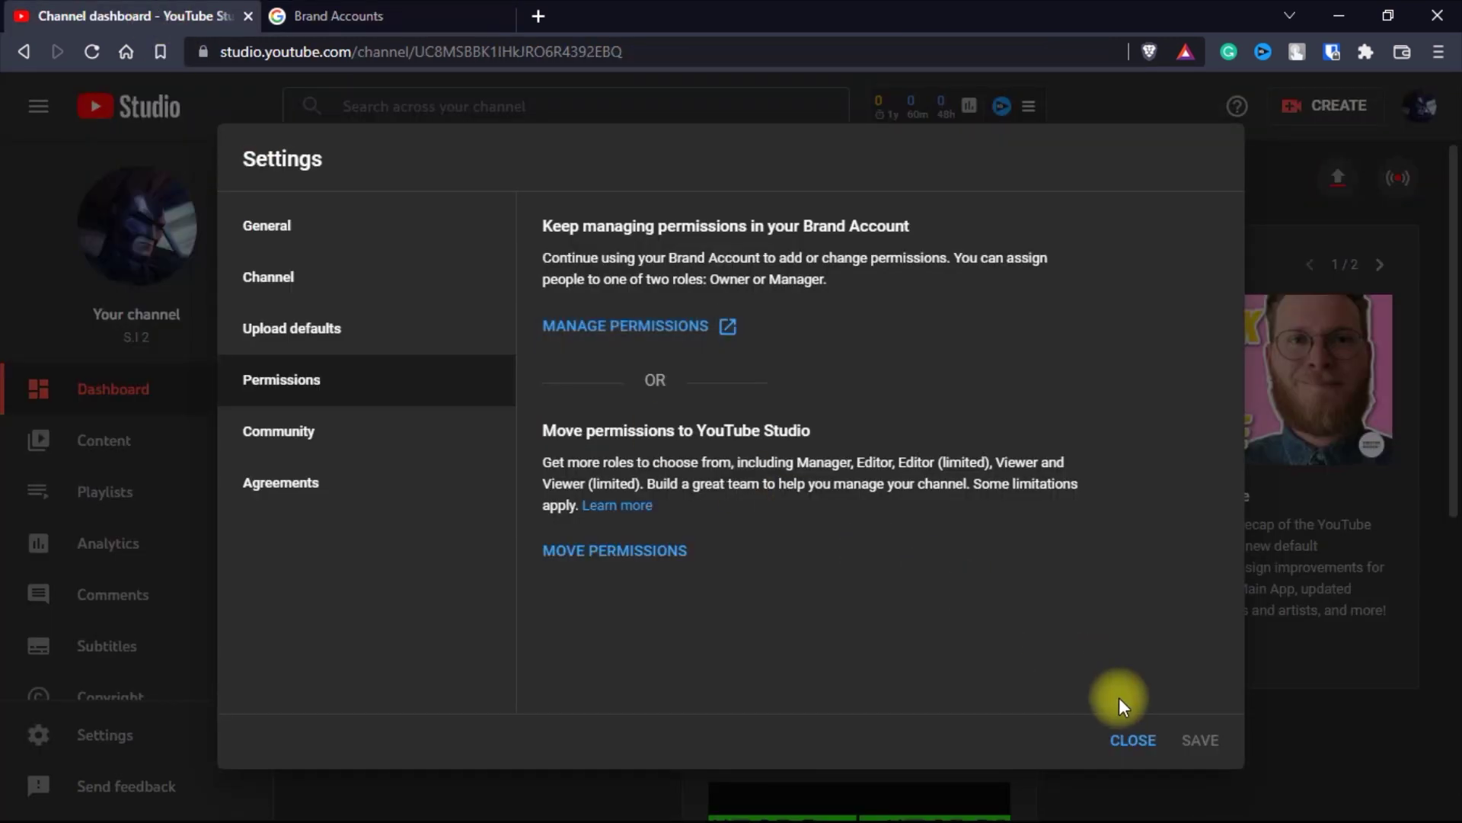
- Close Settings, reload, and trim the address to studio.youtube.com, then open Brave's menu
{"action": "left_click", "coordinate": [1133, 739]}
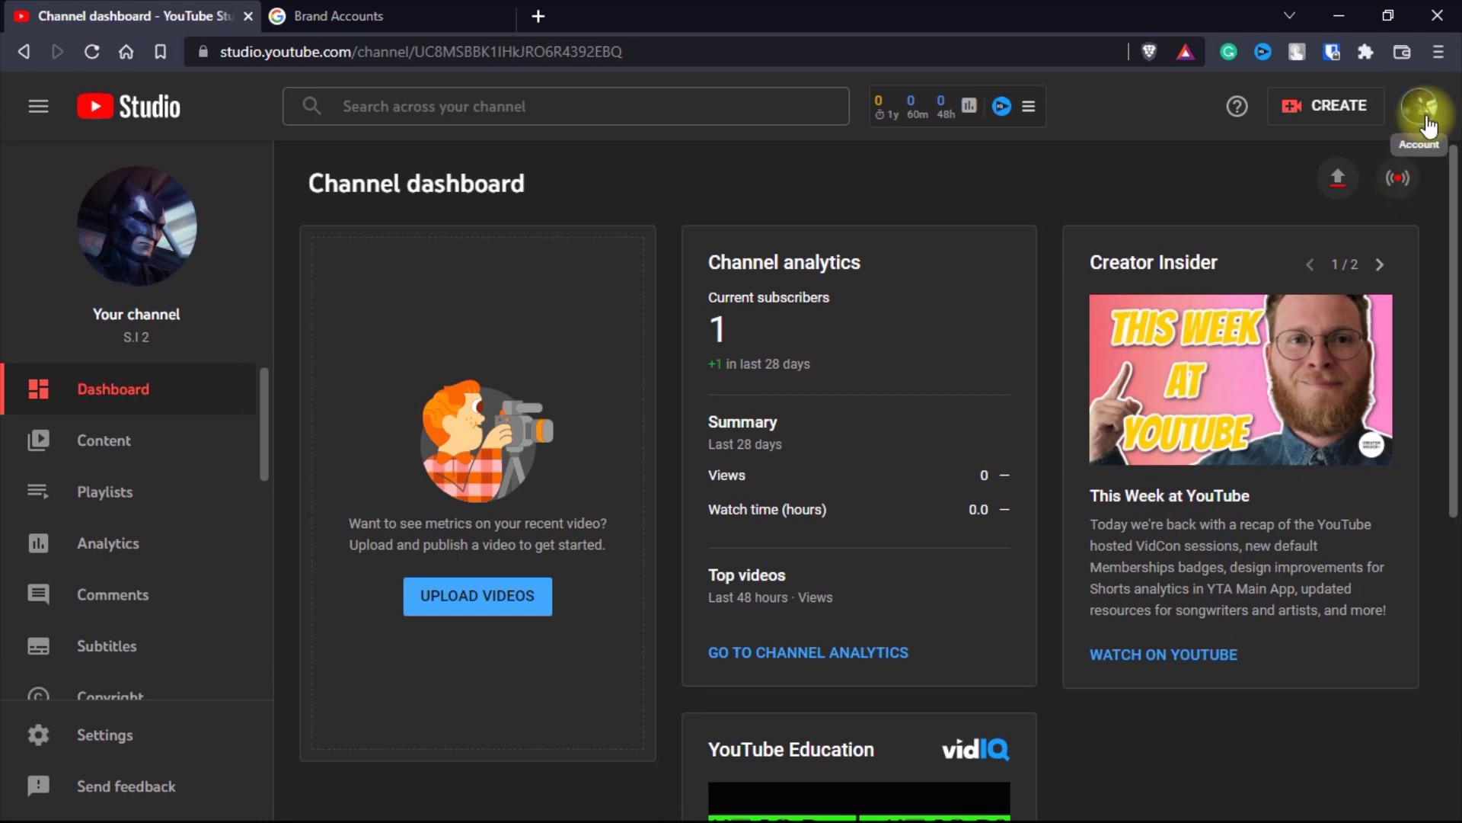
{"action": "left_click", "coordinate": [82, 52]}
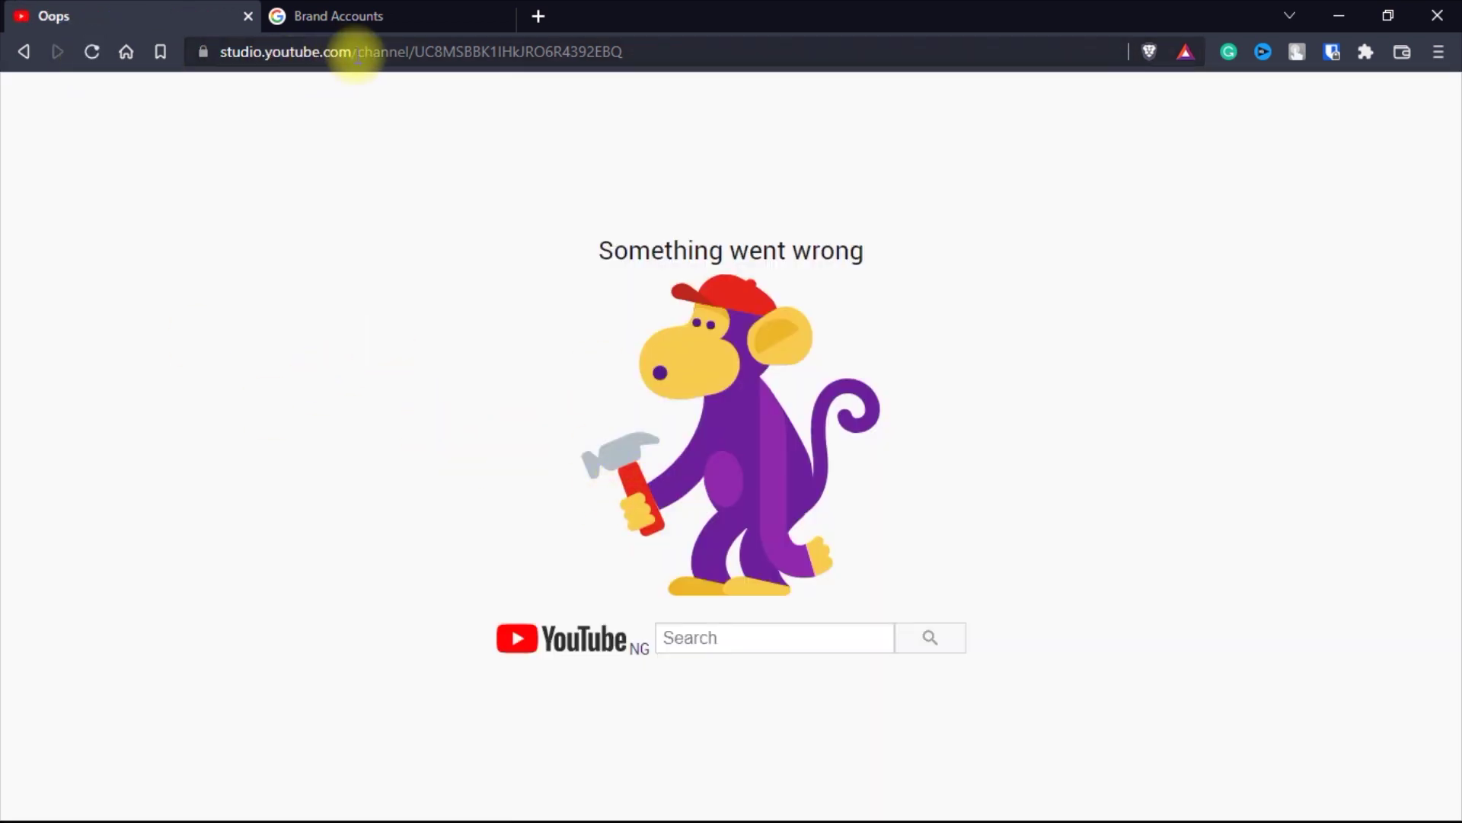
{"action": "left_click_drag", "start_coordinate": [357, 52], "coordinate": [696, 72]}
{"action": "key", "text": "BackSpace"}
{"action": "key", "text": "Return"}
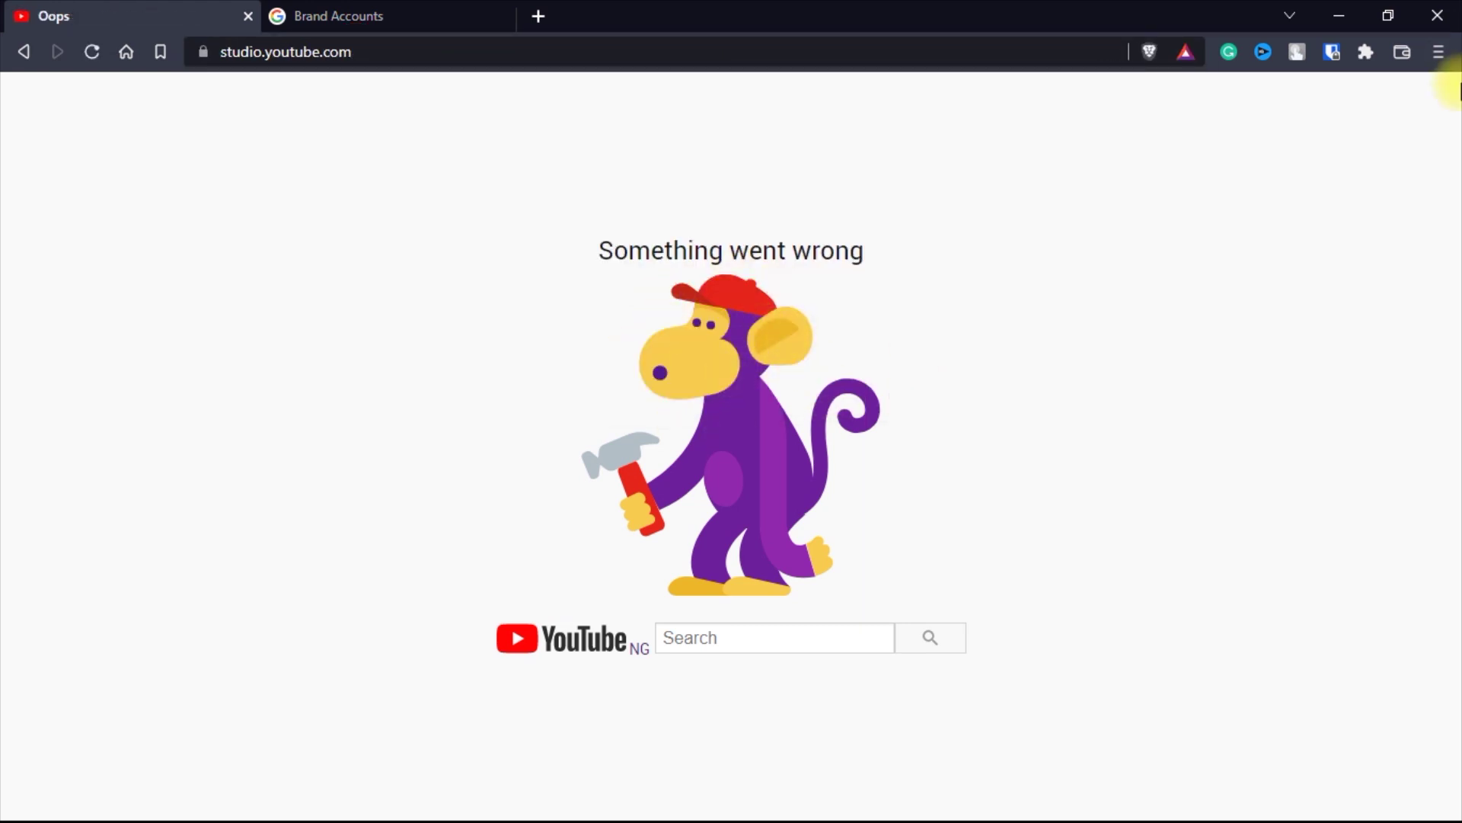
{"action": "left_click", "coordinate": [1438, 51]}
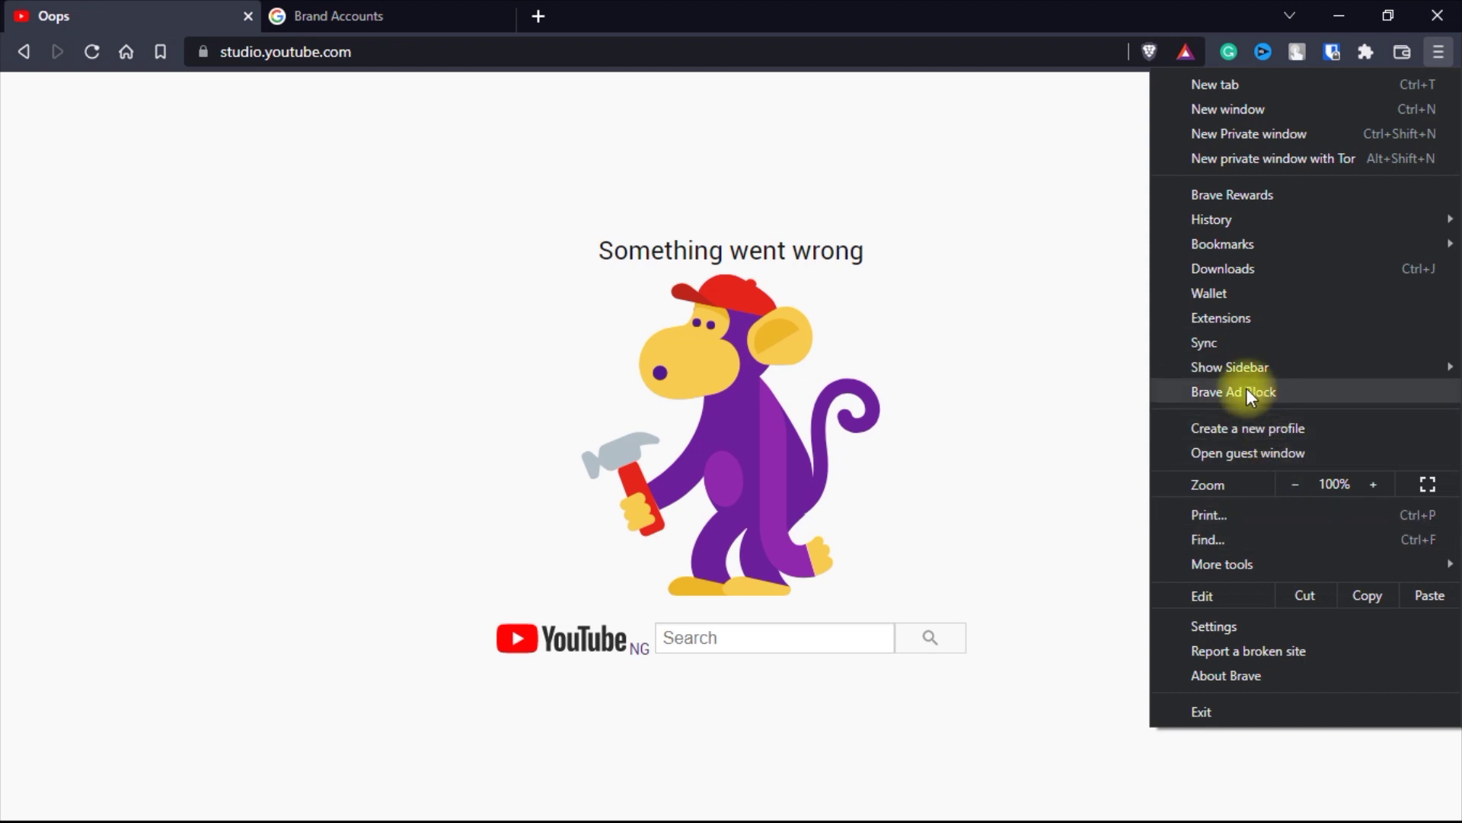
- Go to Brave's Privacy and security > Site and Shields Settings > all stored site data
{"action": "left_click", "coordinate": [1250, 625]}
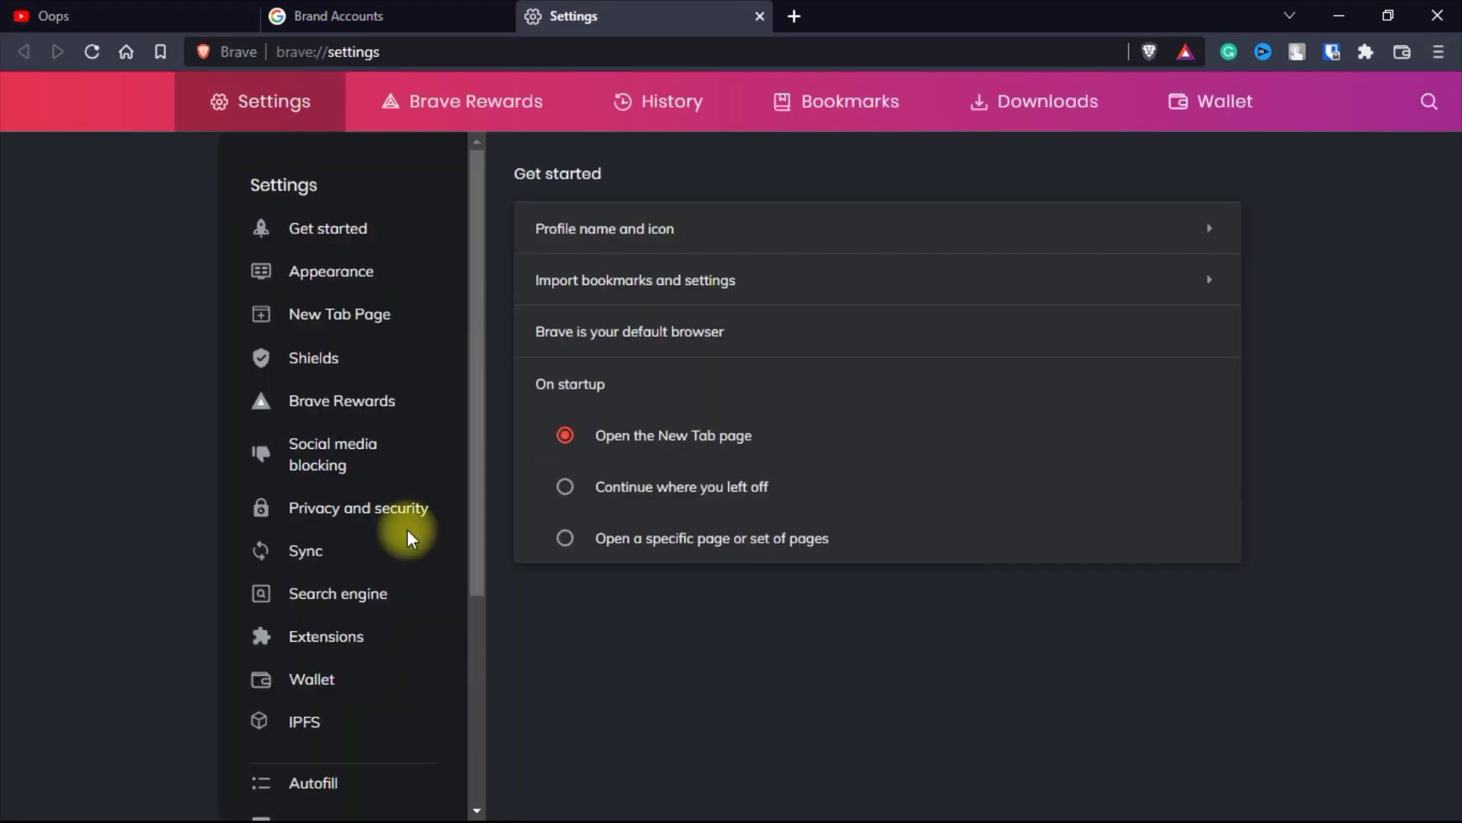
{"action": "left_click", "coordinate": [389, 512]}
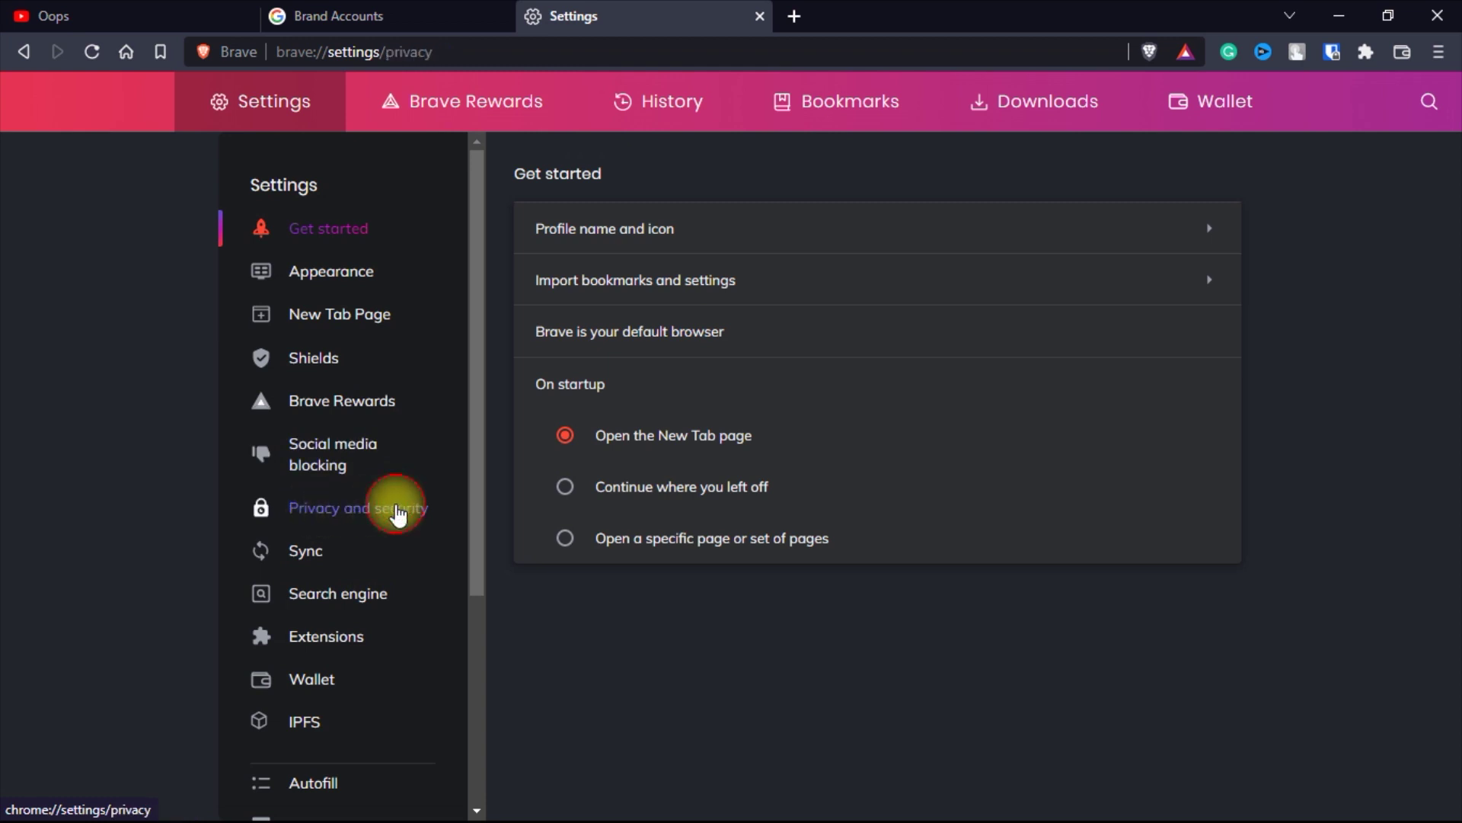
{"action": "scroll", "coordinate": [655, 572], "scroll_direction": "down", "scroll_amount": 2}
{"action": "scroll", "coordinate": [695, 584], "scroll_direction": "down", "scroll_amount": 1}
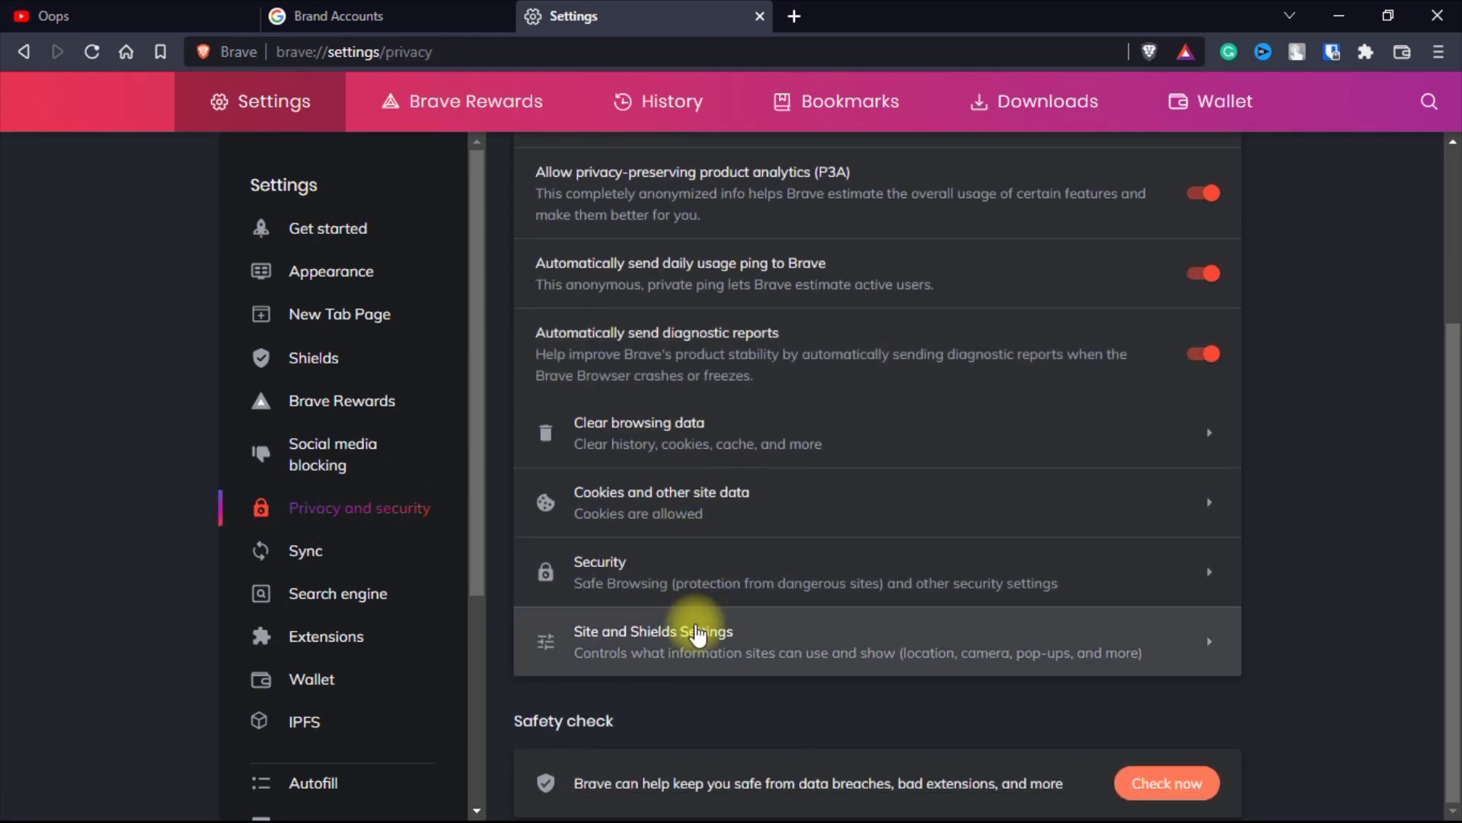
{"action": "left_click", "coordinate": [619, 646]}
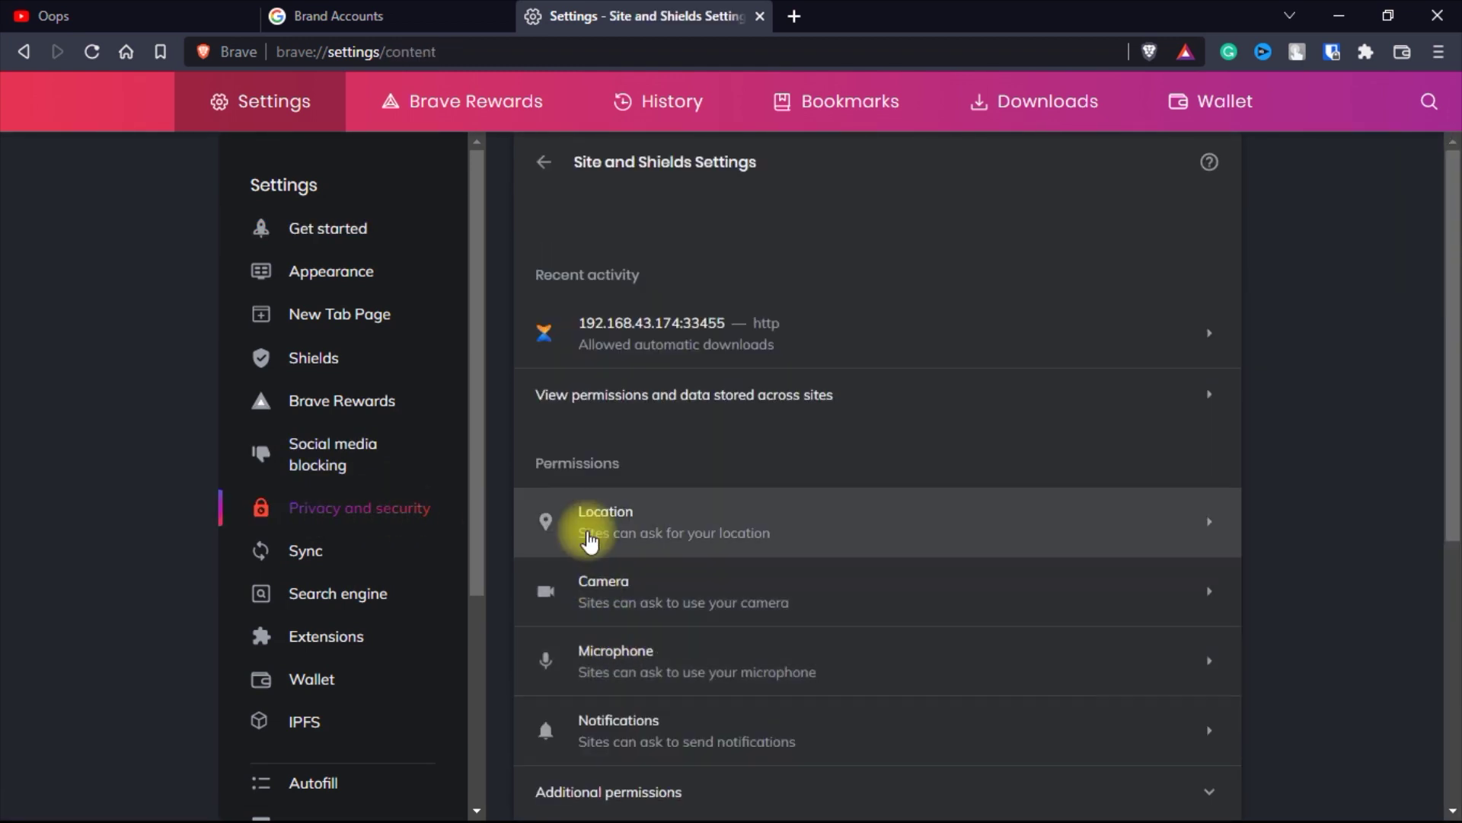
{"action": "left_click", "coordinate": [679, 402]}
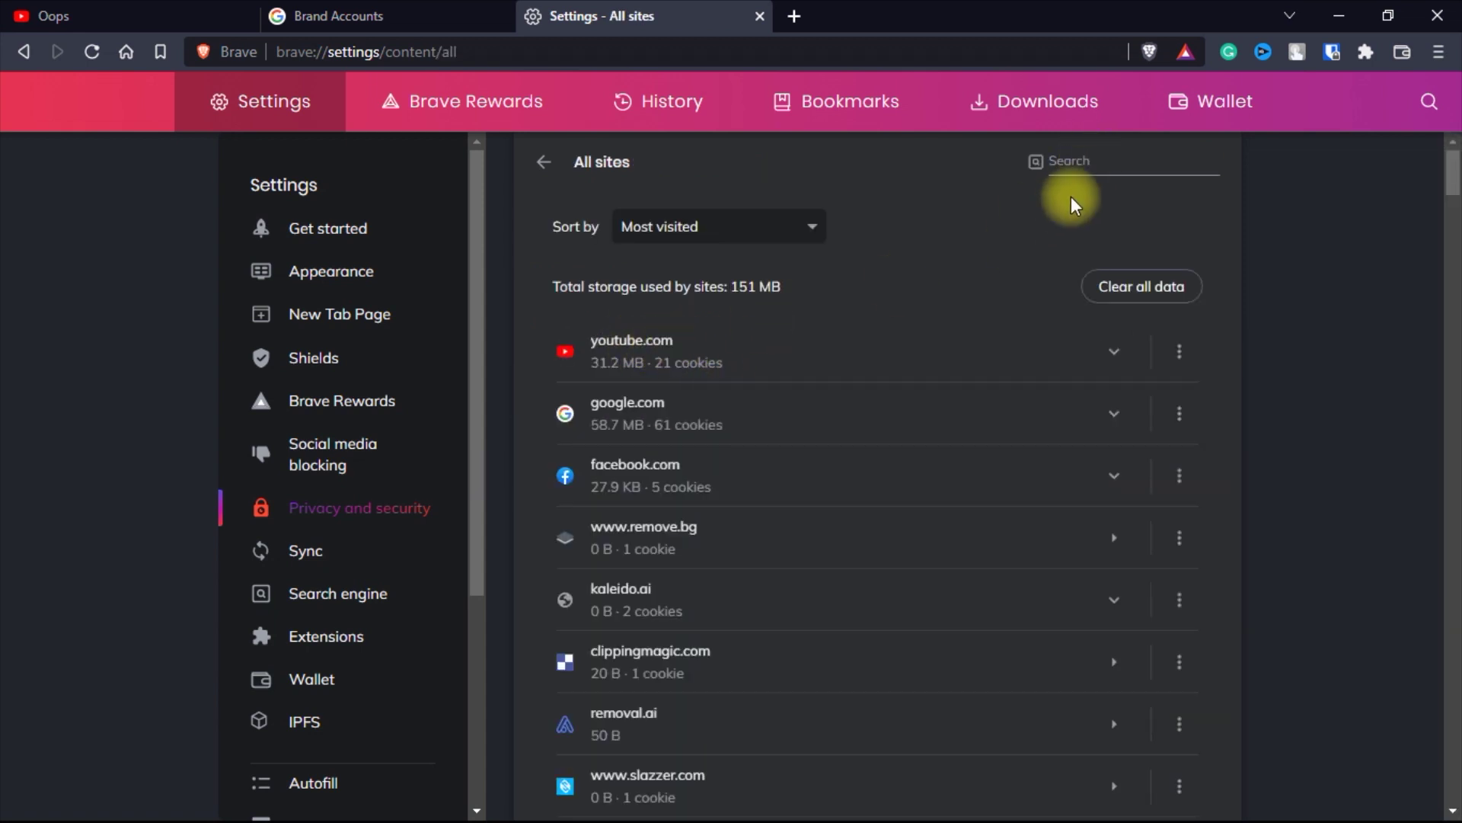
- Search for youtube.com, clear its stored data, and return to the Studio tab
{"action": "left_click", "coordinate": [1112, 161]}
{"action": "type", "text": "youtubb"}
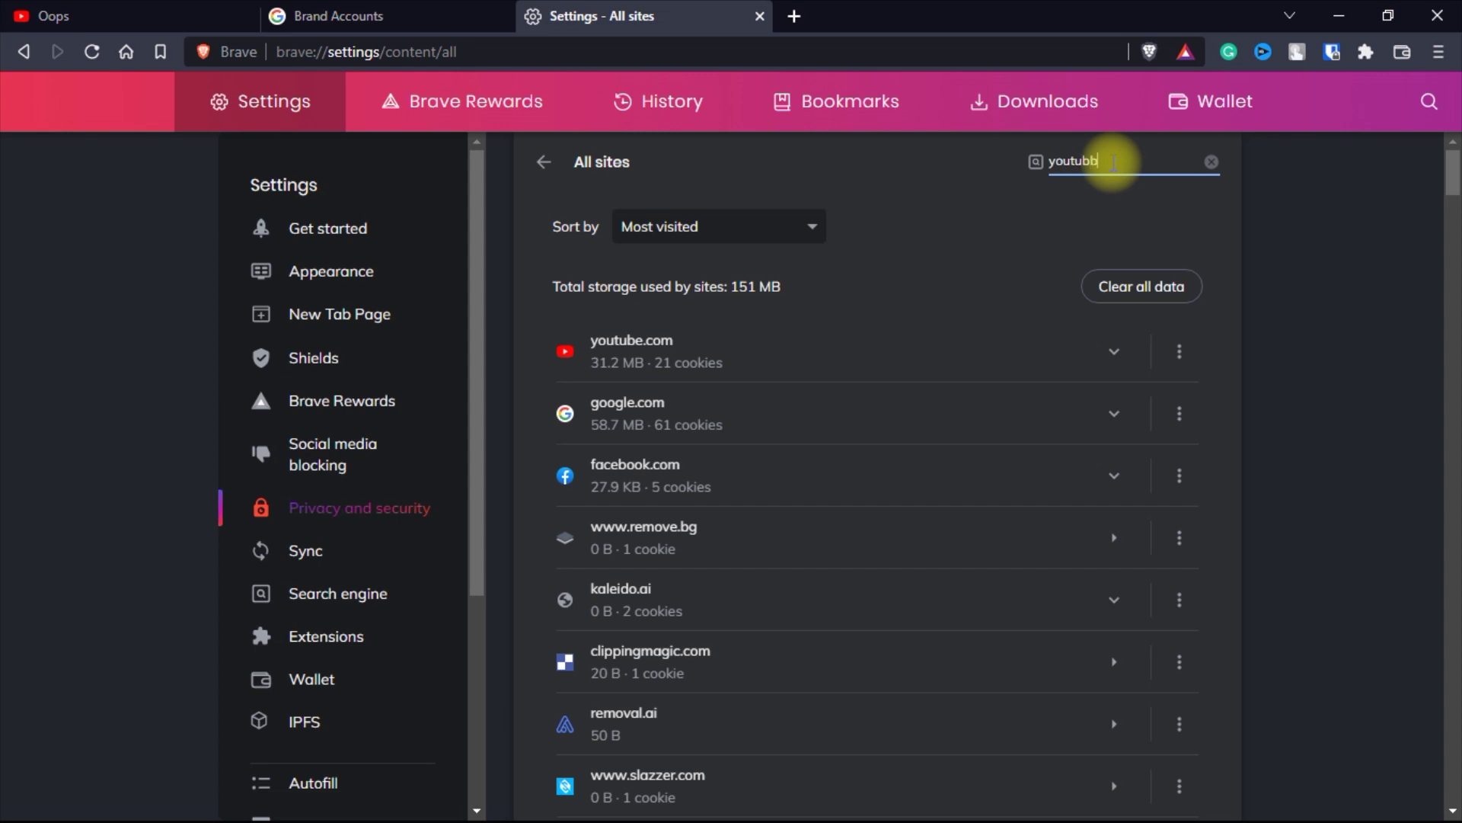
{"action": "key", "text": "BackSpace"}
{"action": "type", "text": "e.com"}
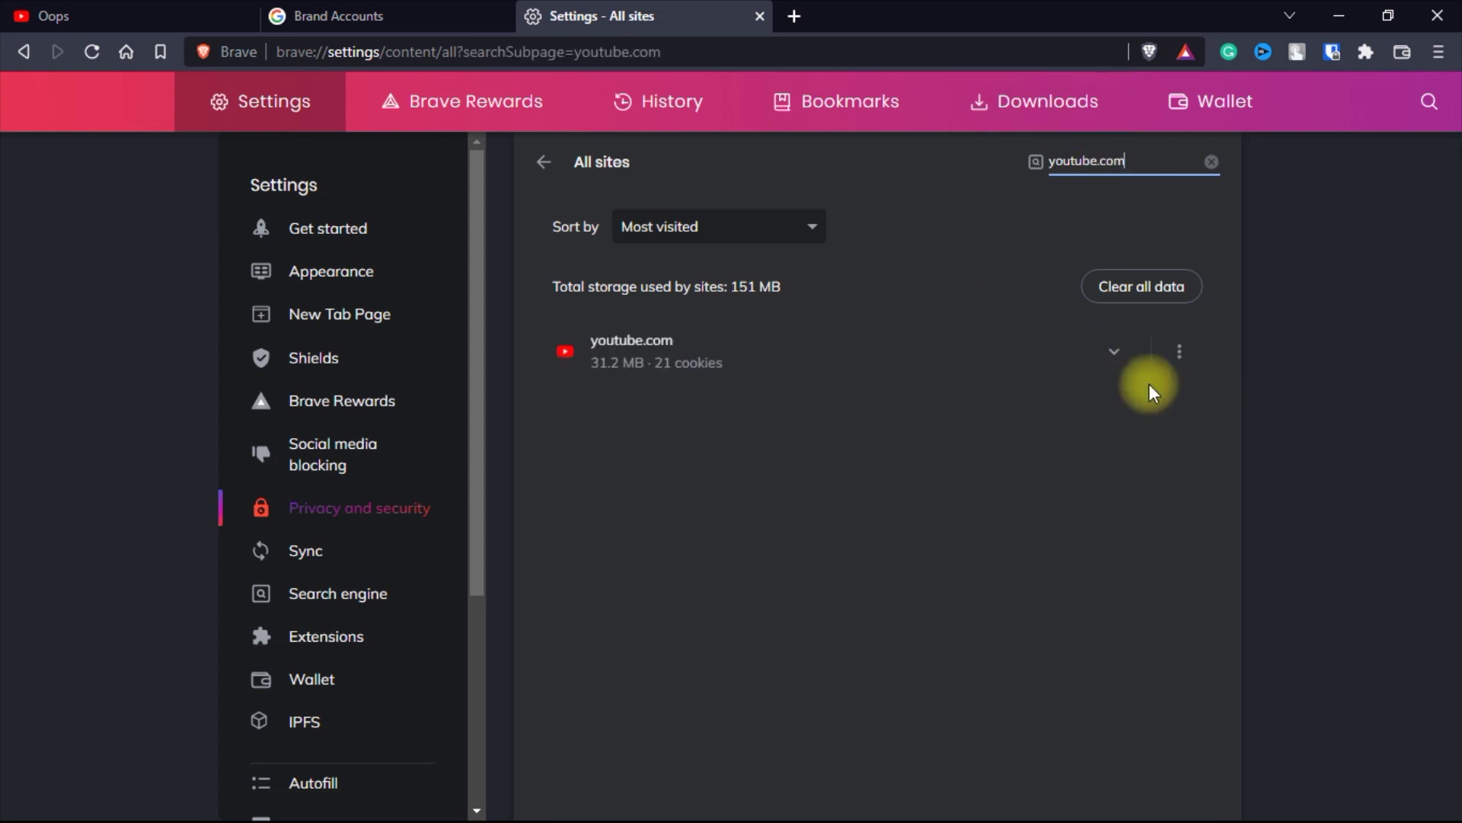
{"action": "left_click", "coordinate": [1177, 351]}
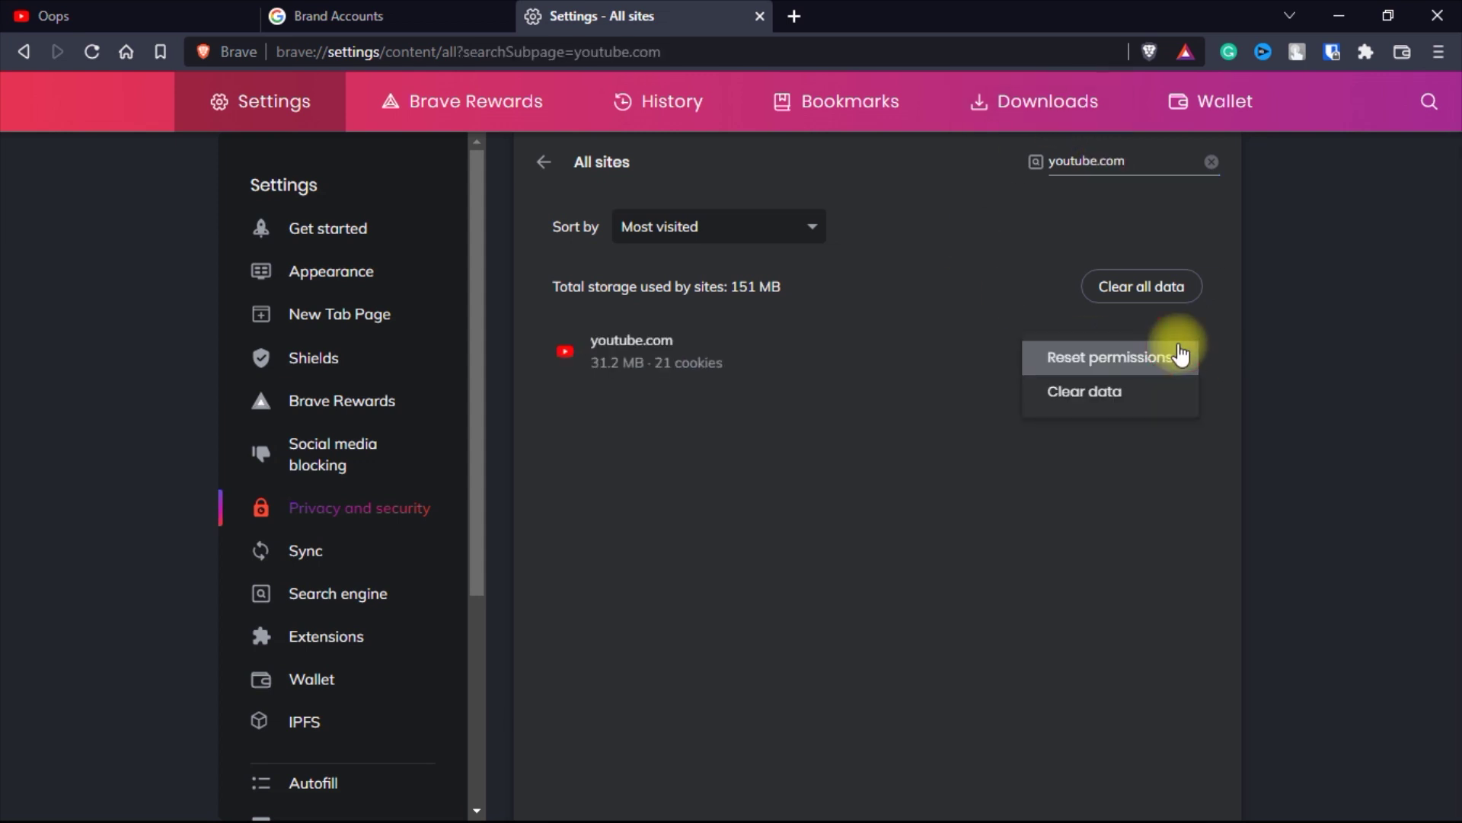
{"action": "left_click", "coordinate": [1091, 391]}
{"action": "left_click", "coordinate": [944, 535]}
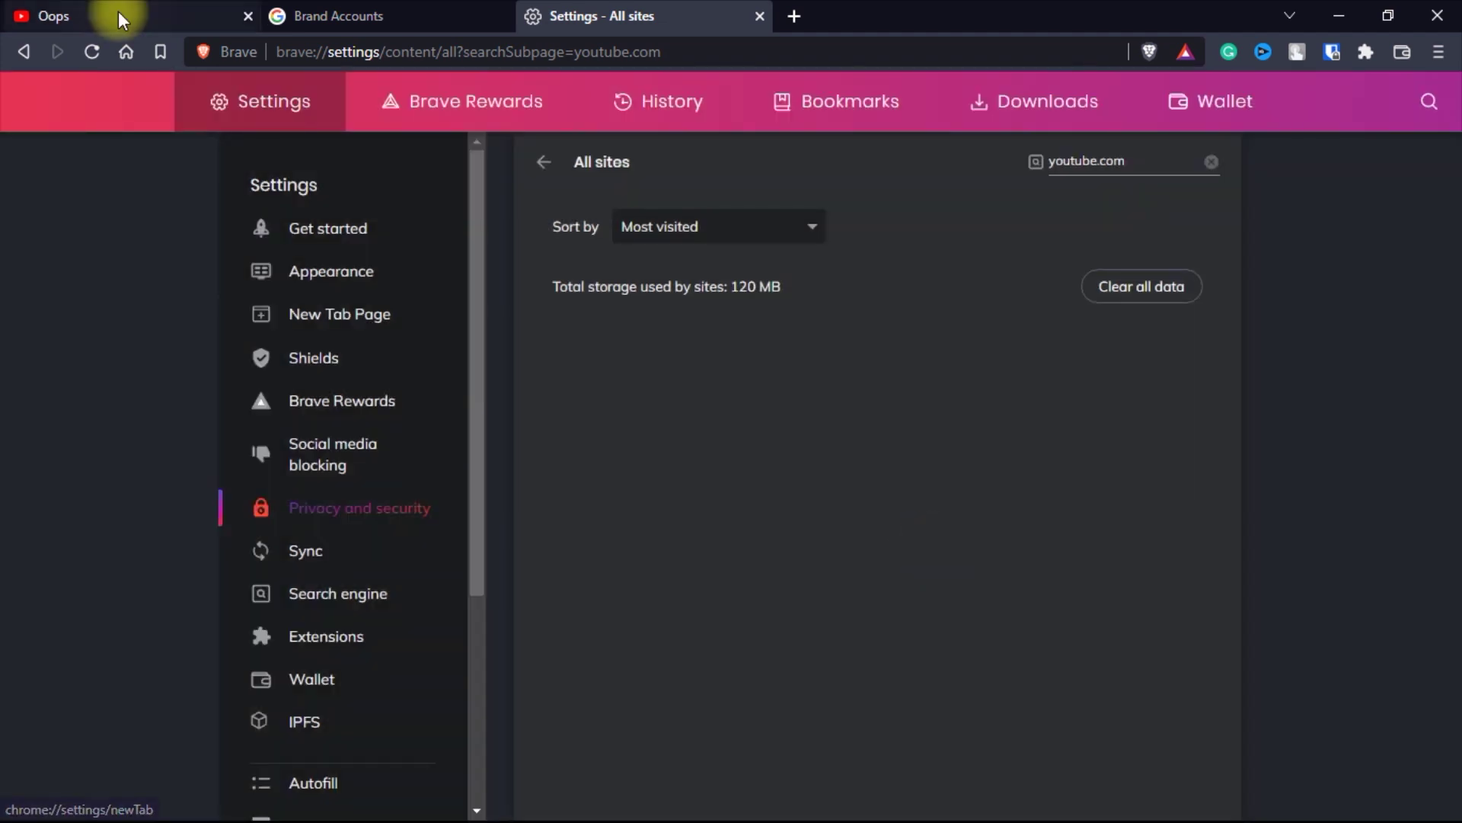
{"action": "left_click", "coordinate": [117, 12]}
- Reload Studio, check S.I 2 under the second account in Switch account, and close the list
{"action": "left_click", "coordinate": [93, 49]}
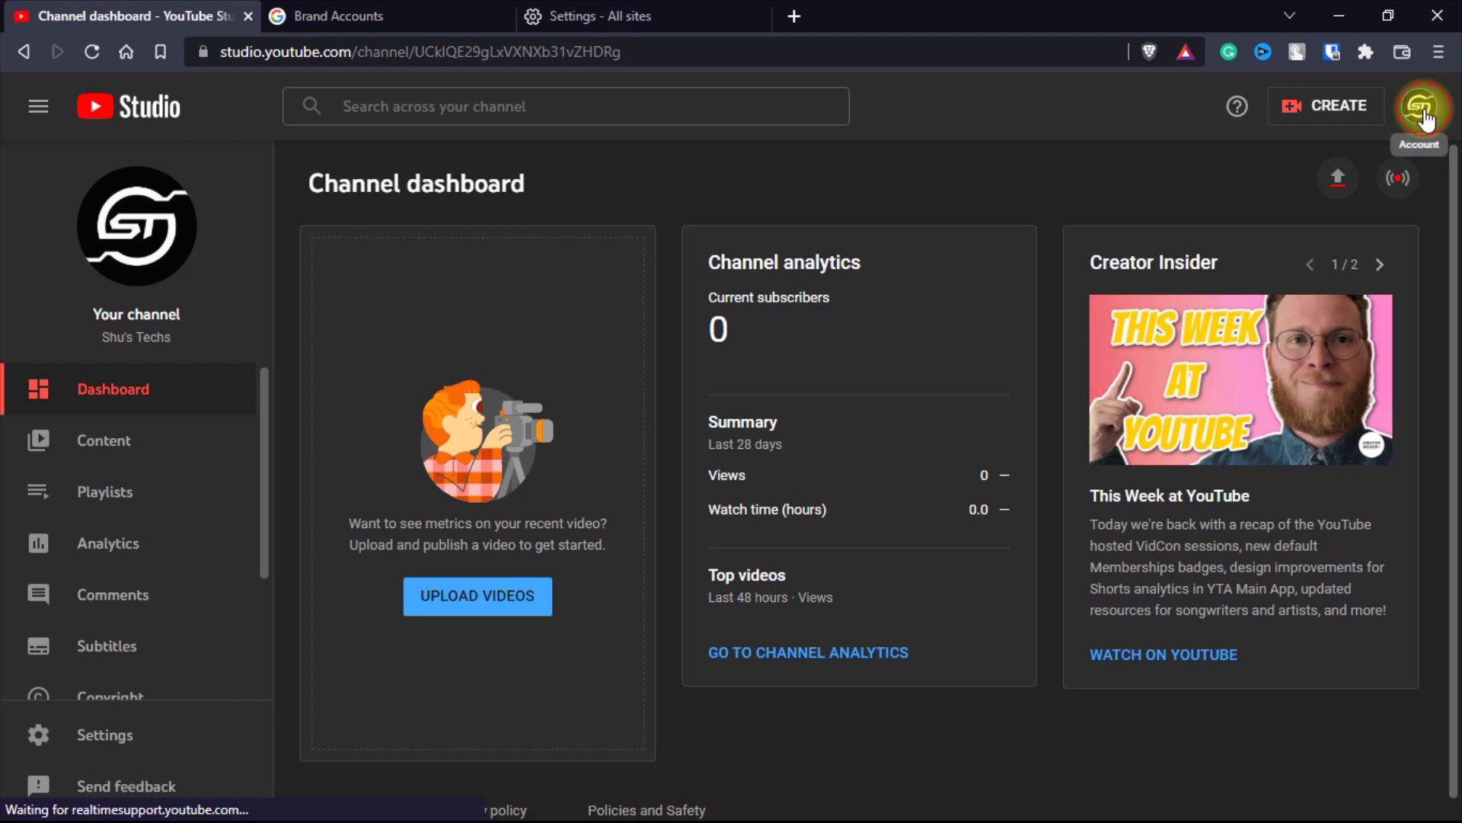
{"action": "left_click", "coordinate": [1423, 114]}
{"action": "left_click", "coordinate": [1284, 320]}
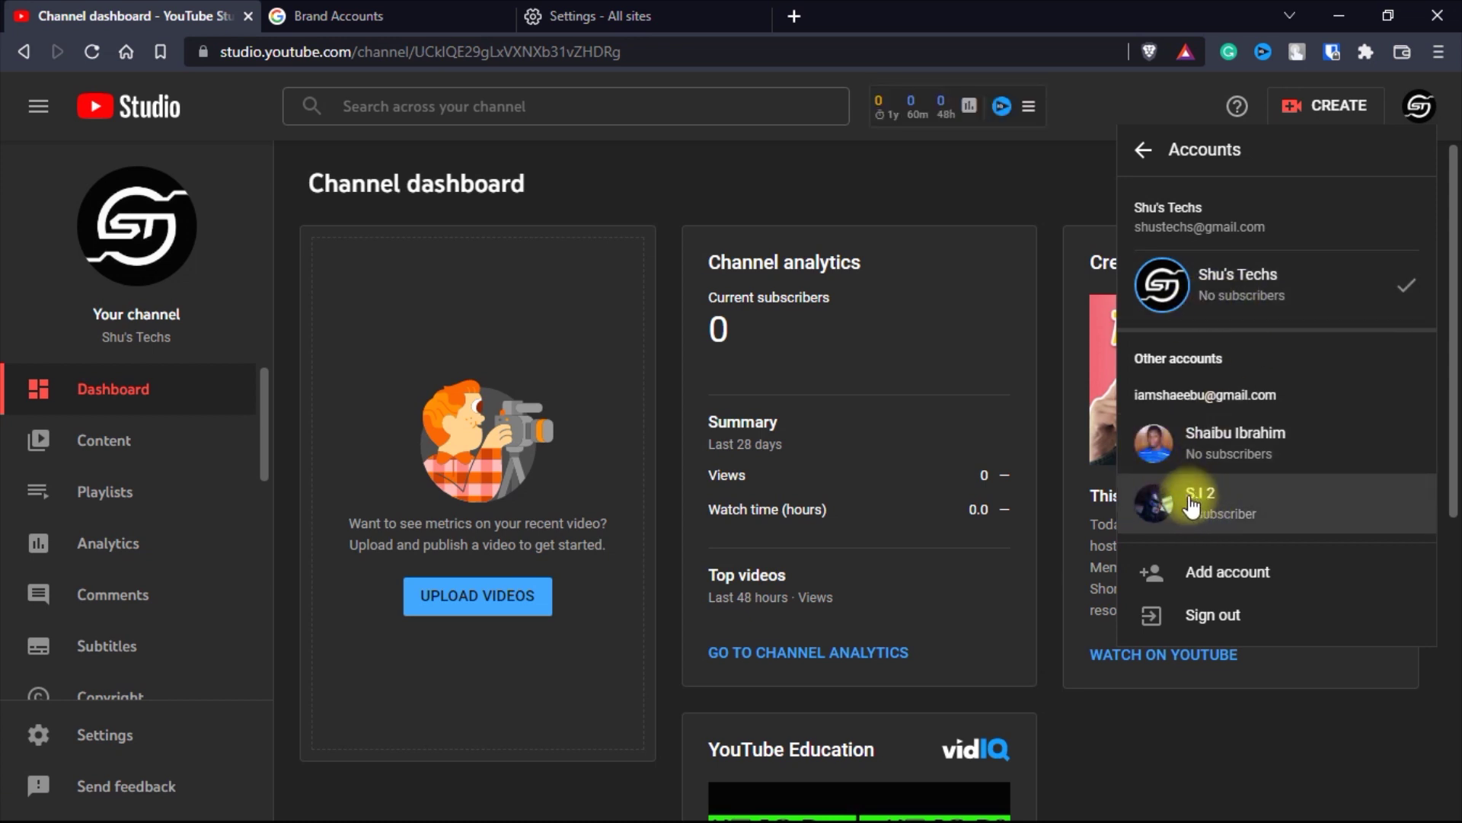
{"action": "left_click_drag", "start_coordinate": [1196, 396], "coordinate": [1306, 388]}
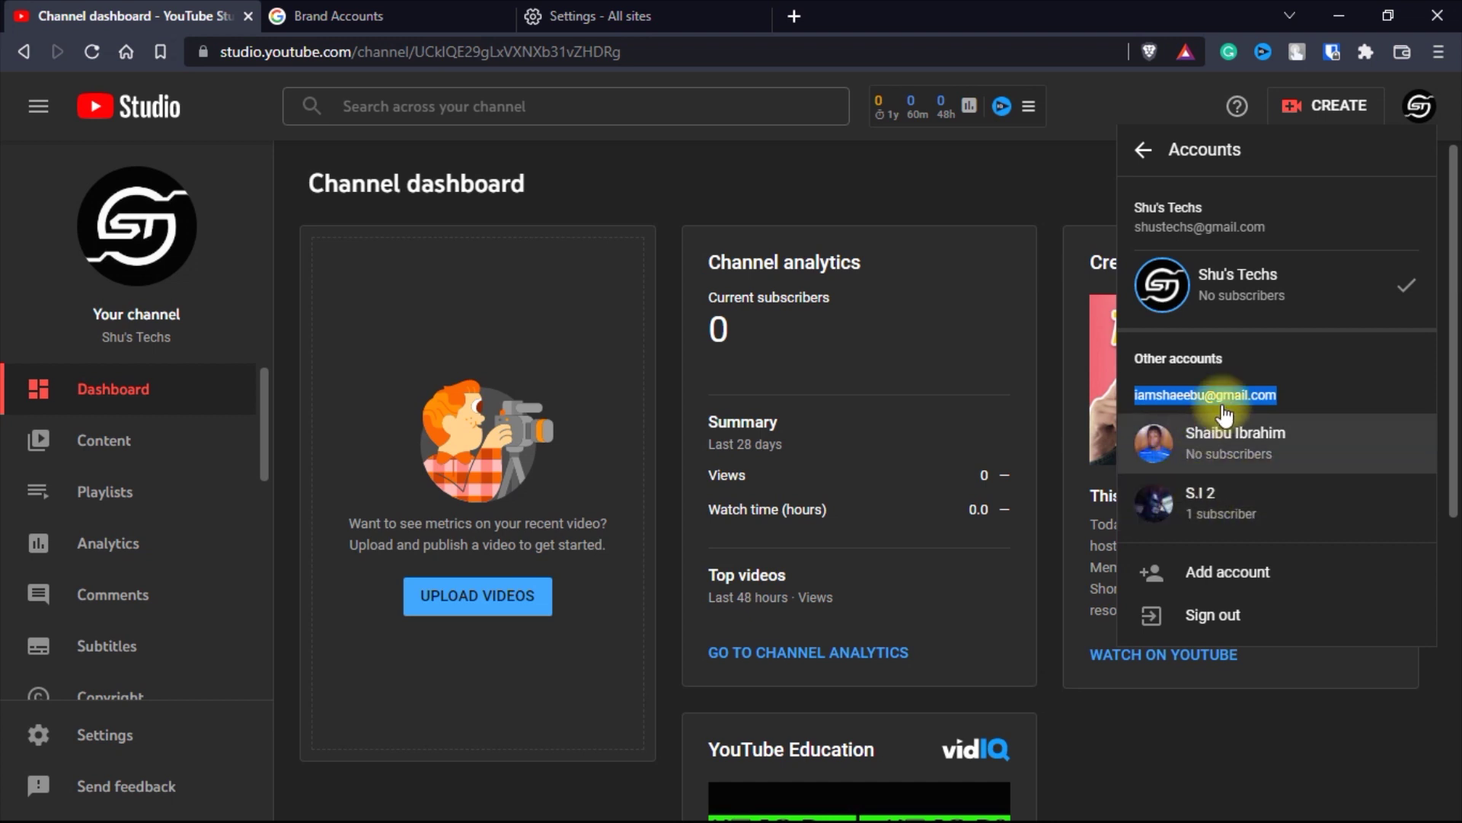
{"action": "left_click", "coordinate": [1282, 368]}
{"action": "left_click", "coordinate": [930, 198]}
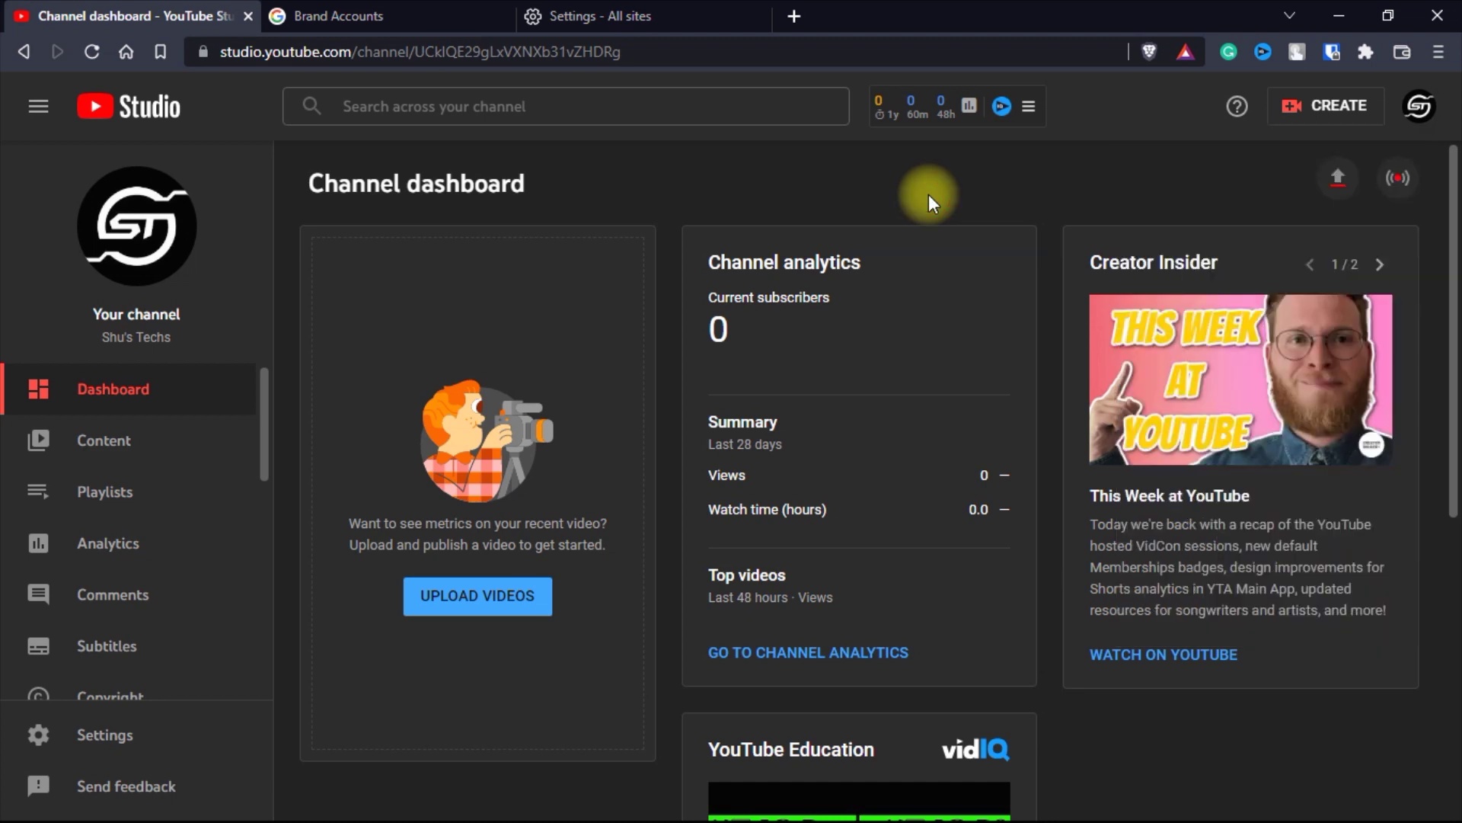